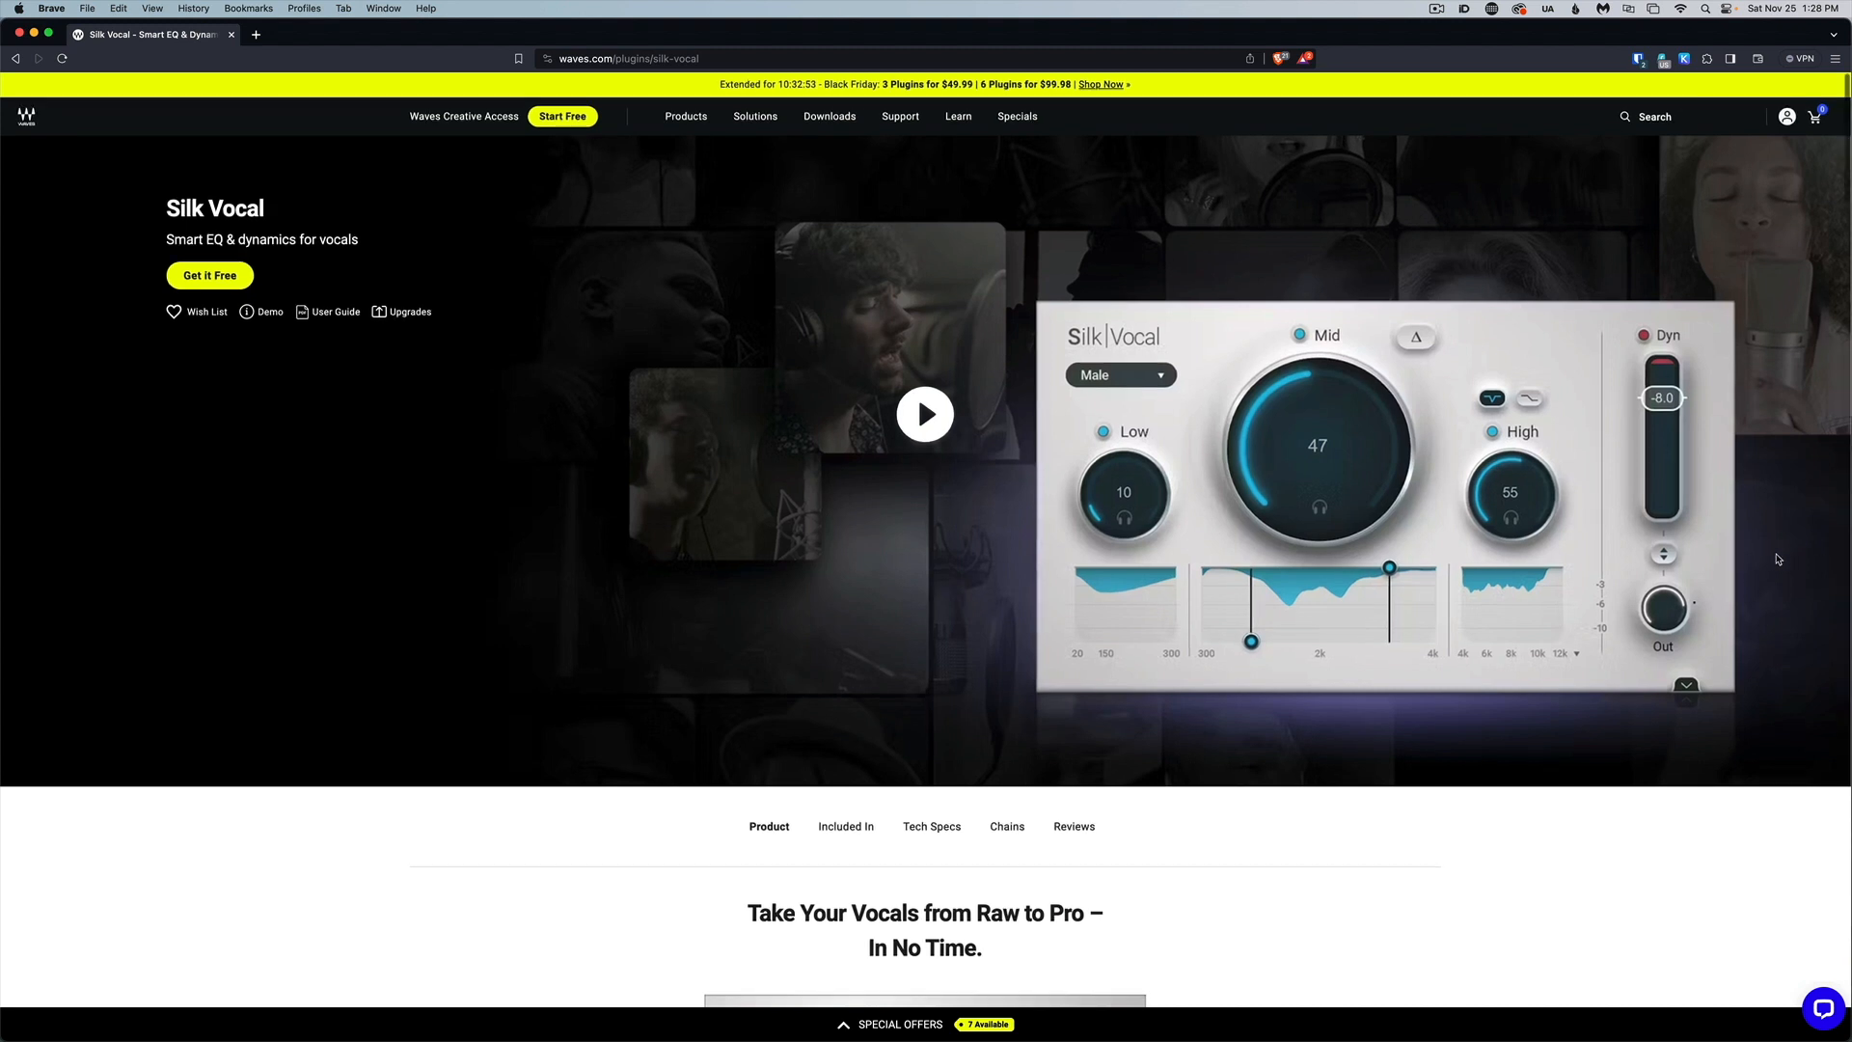
# Read through the Silk Vocal product page down to its feature list.
pyautogui.scroll(-1, 1777, 558)
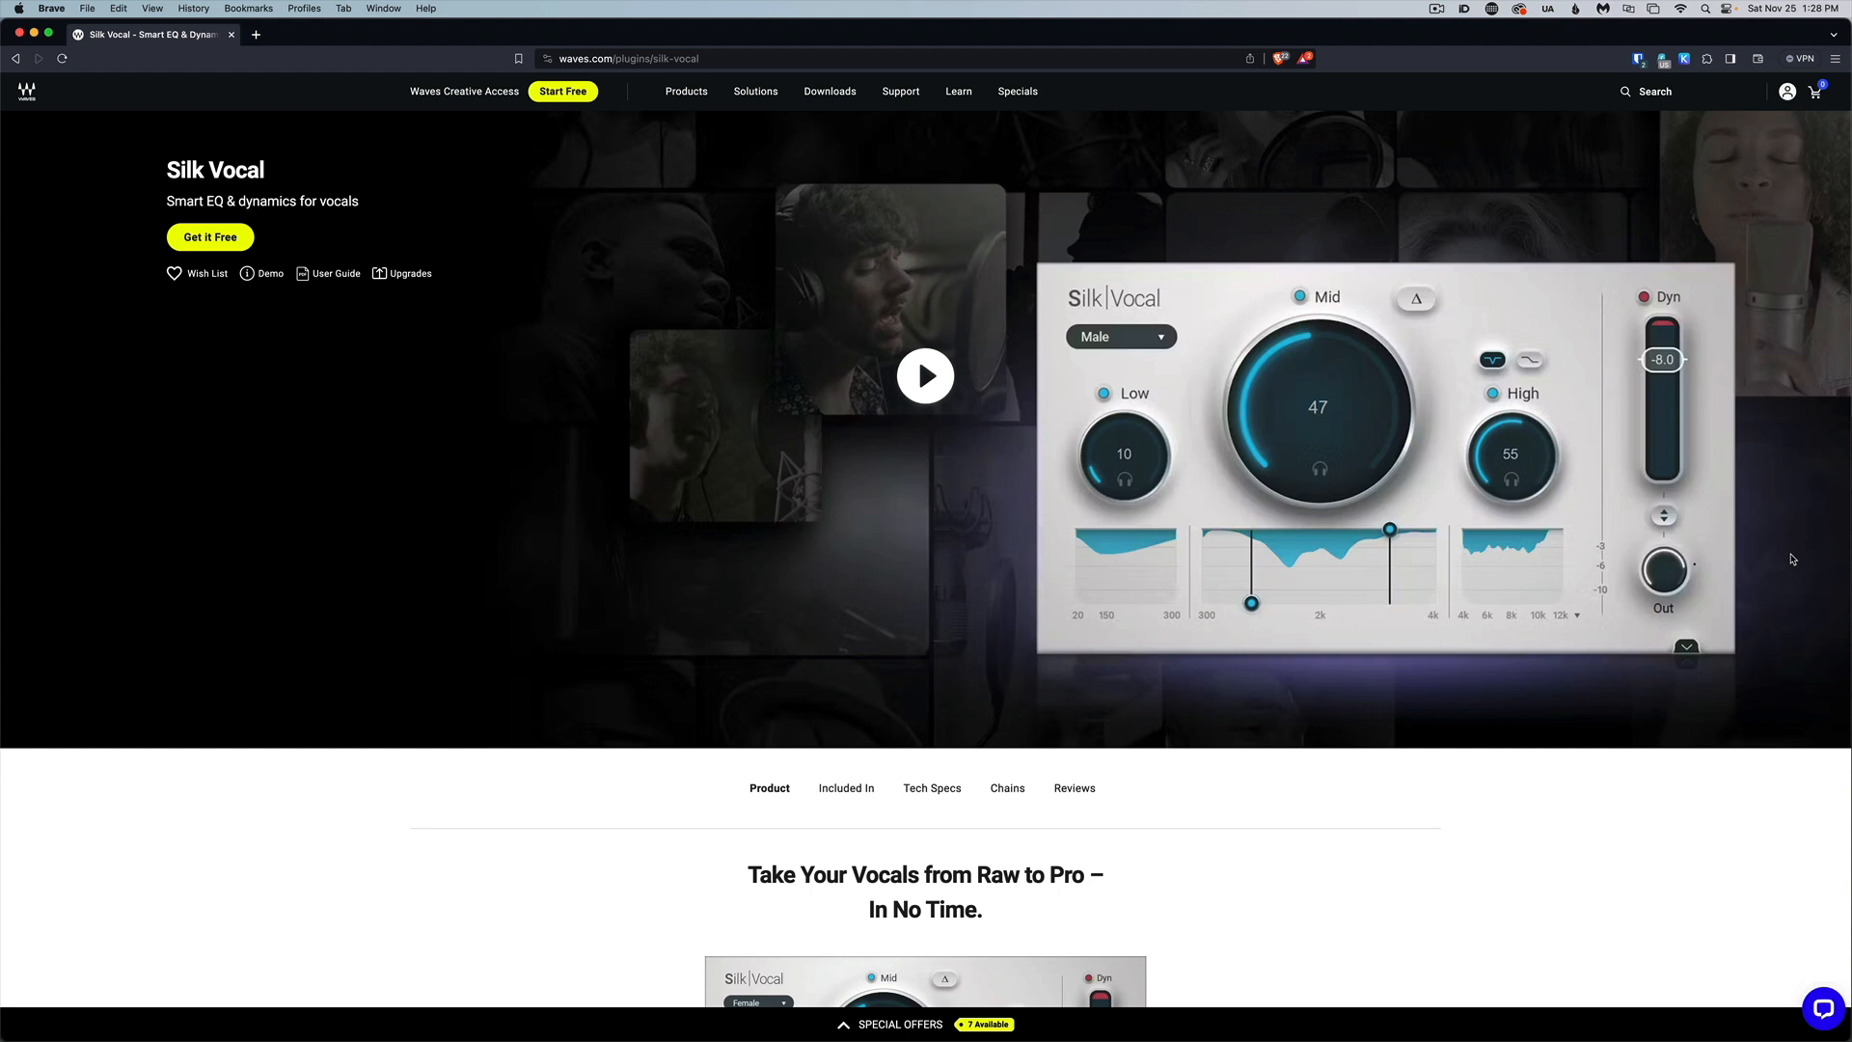
pyautogui.scroll(-10, 1792, 560)
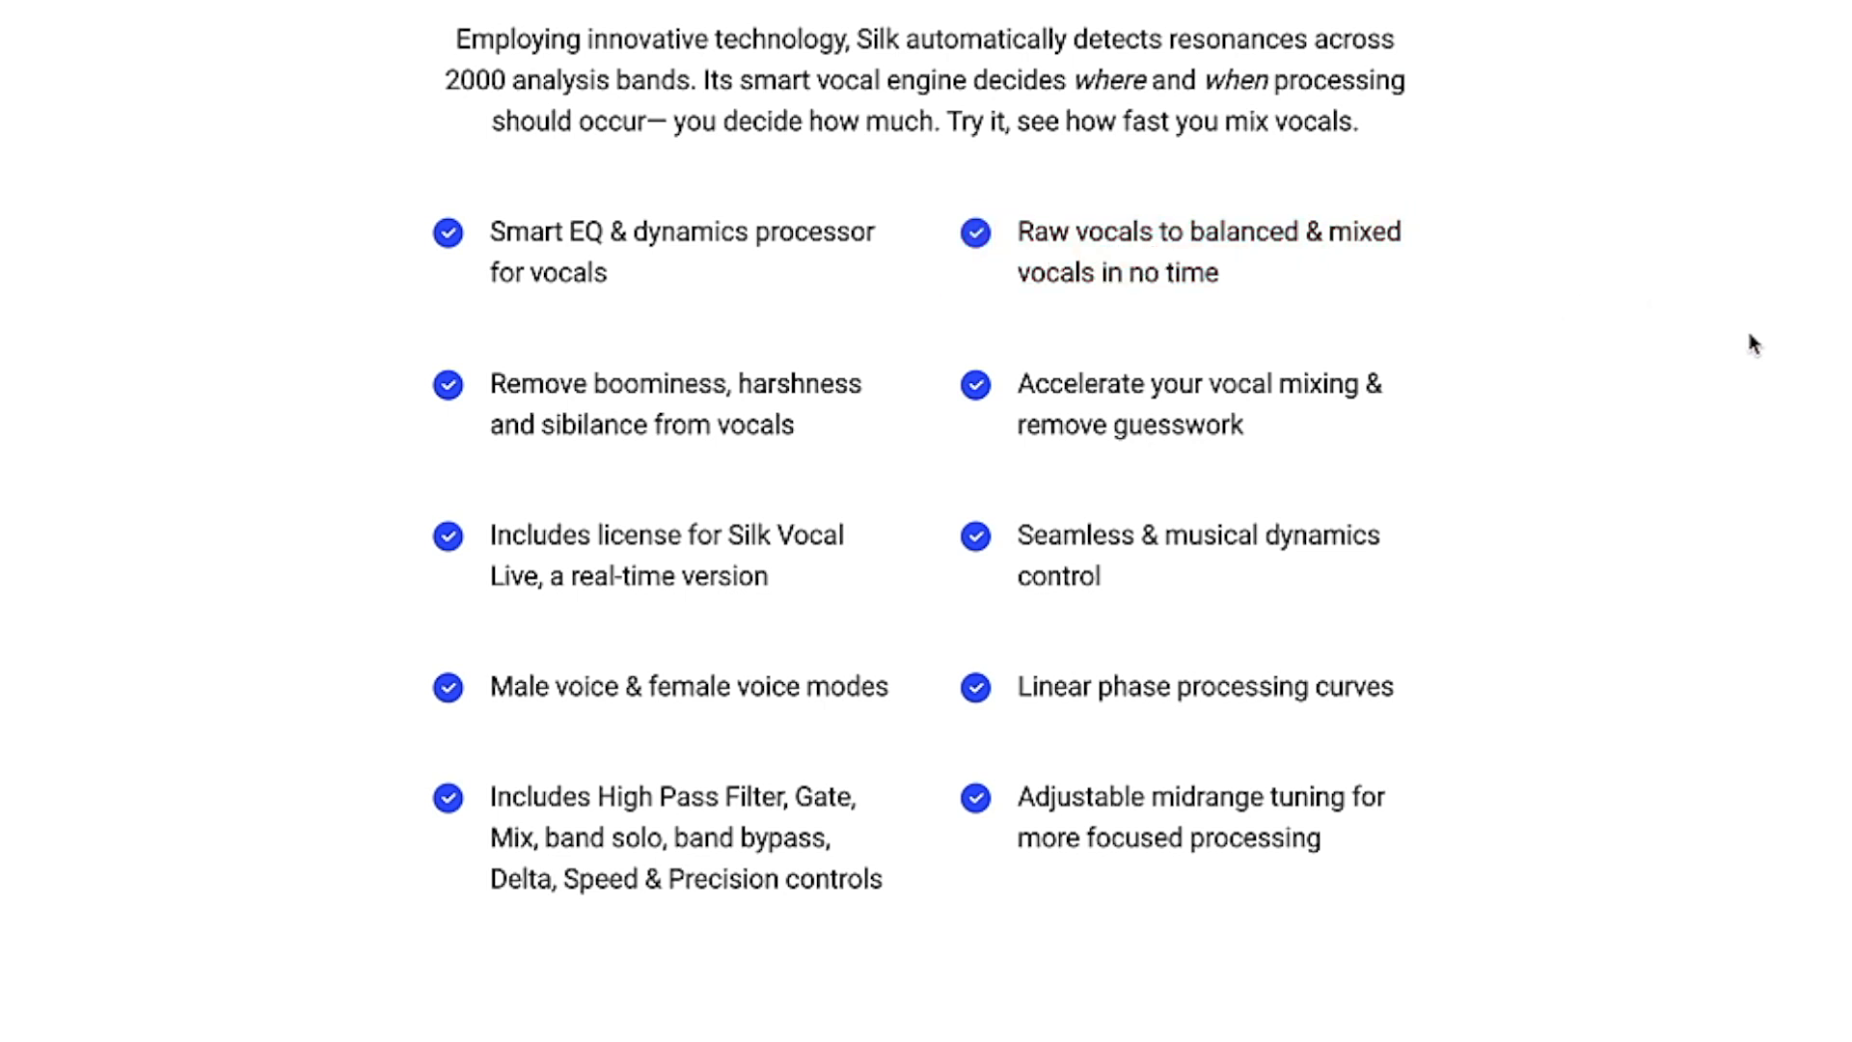
pyautogui.scroll(-2, 1753, 344)
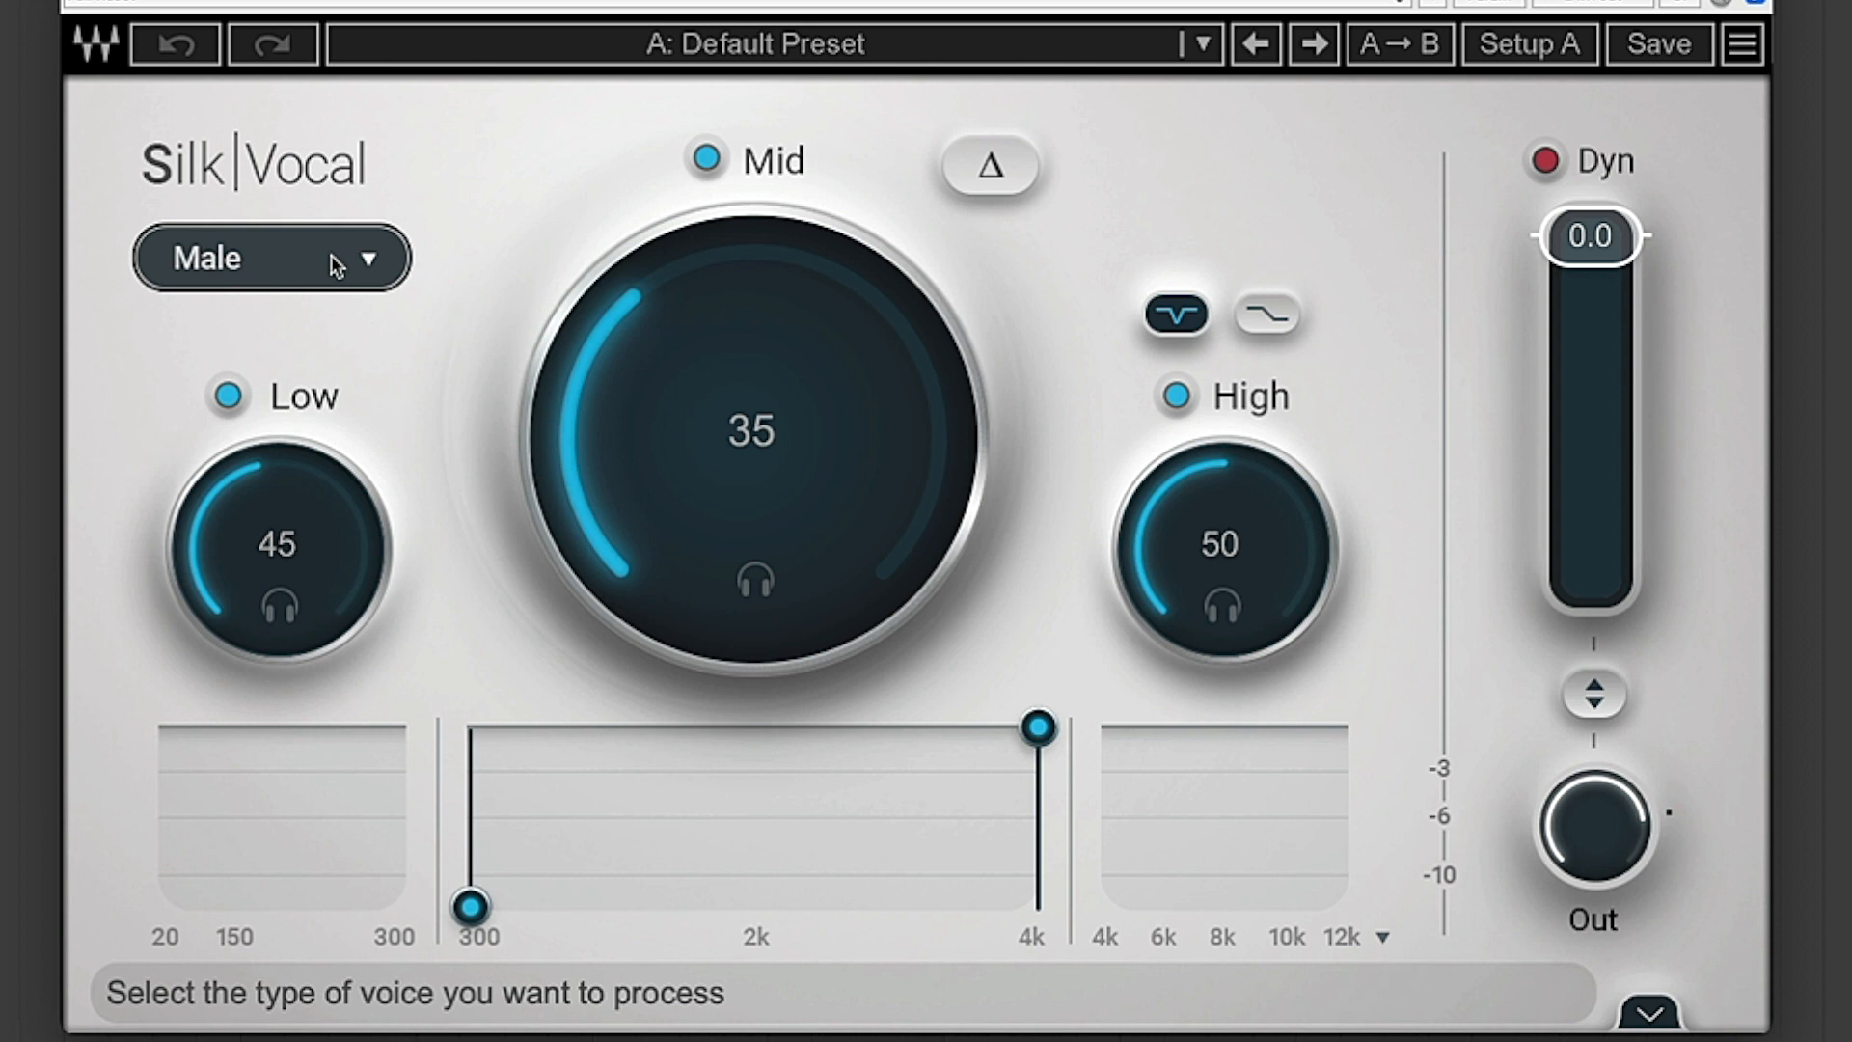
# Try the other voice type and return to Male, and toggle the Low band off and back on.
pyautogui.click(335, 265)
pyautogui.click(334, 265)
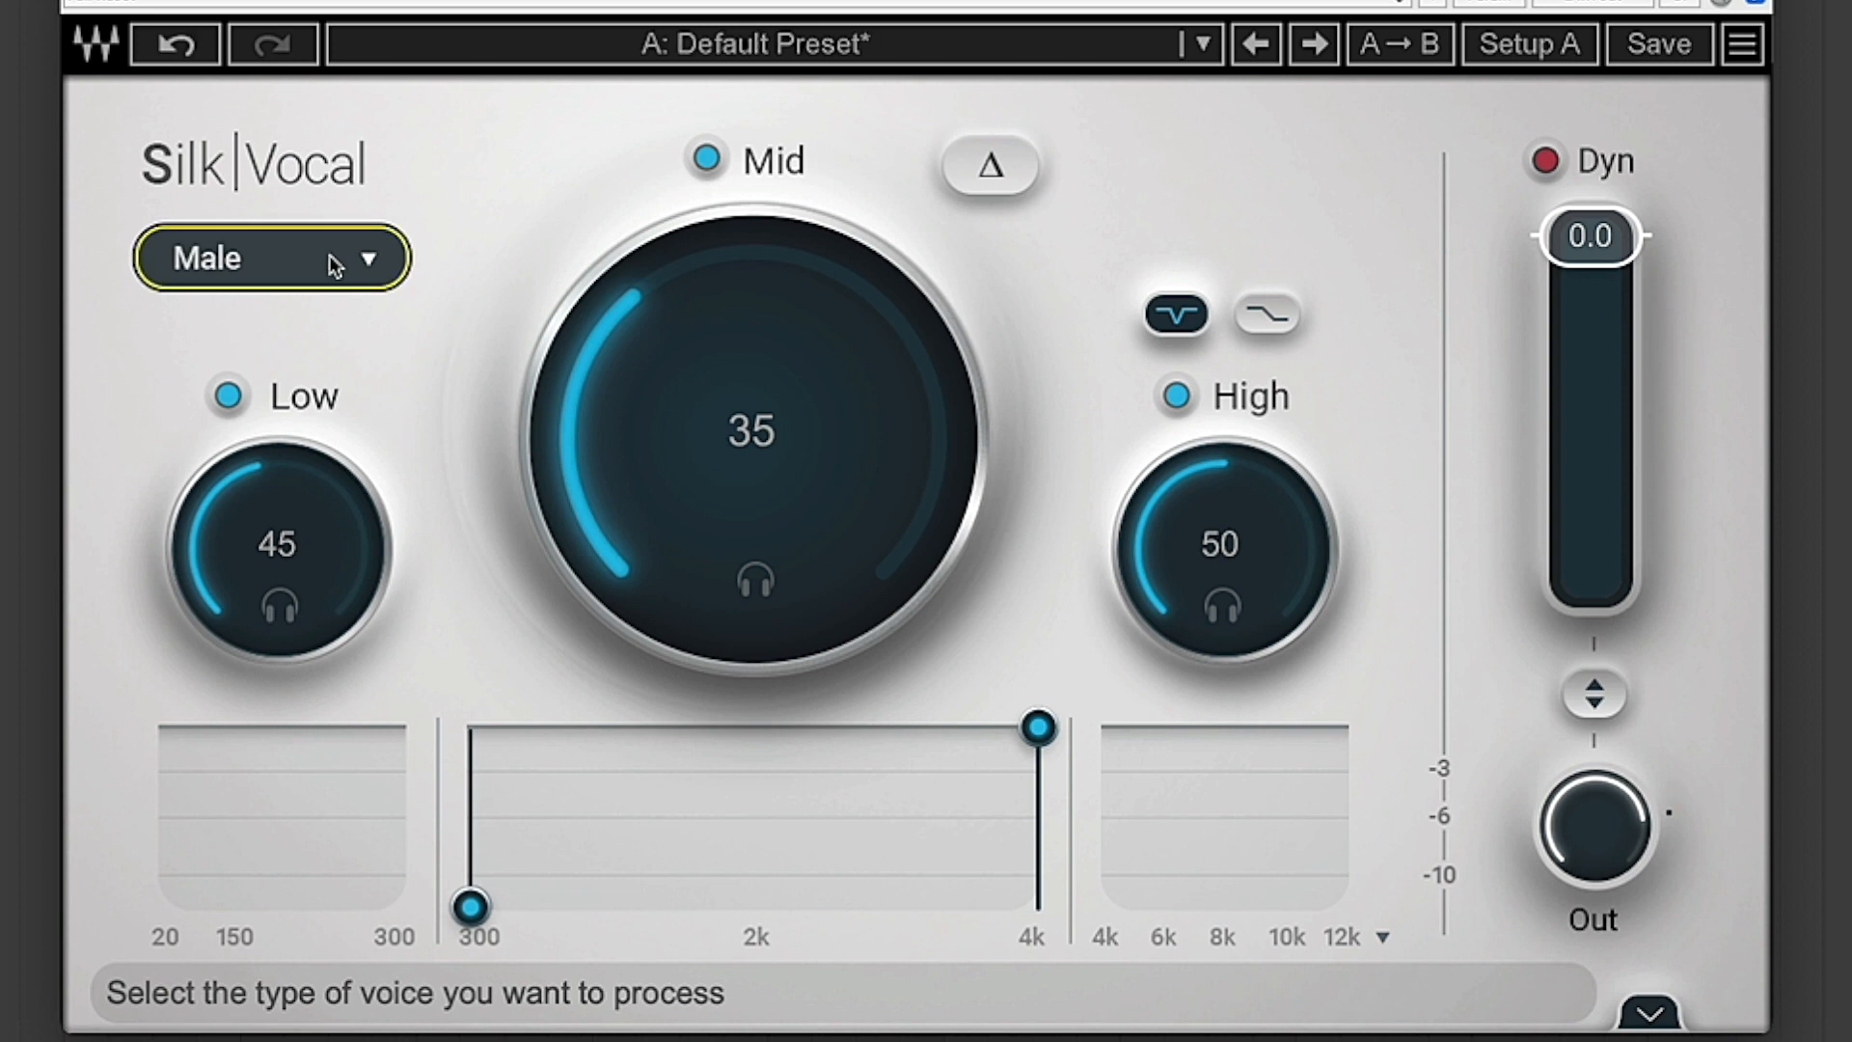
pyautogui.click(230, 397)
pyautogui.click(230, 398)
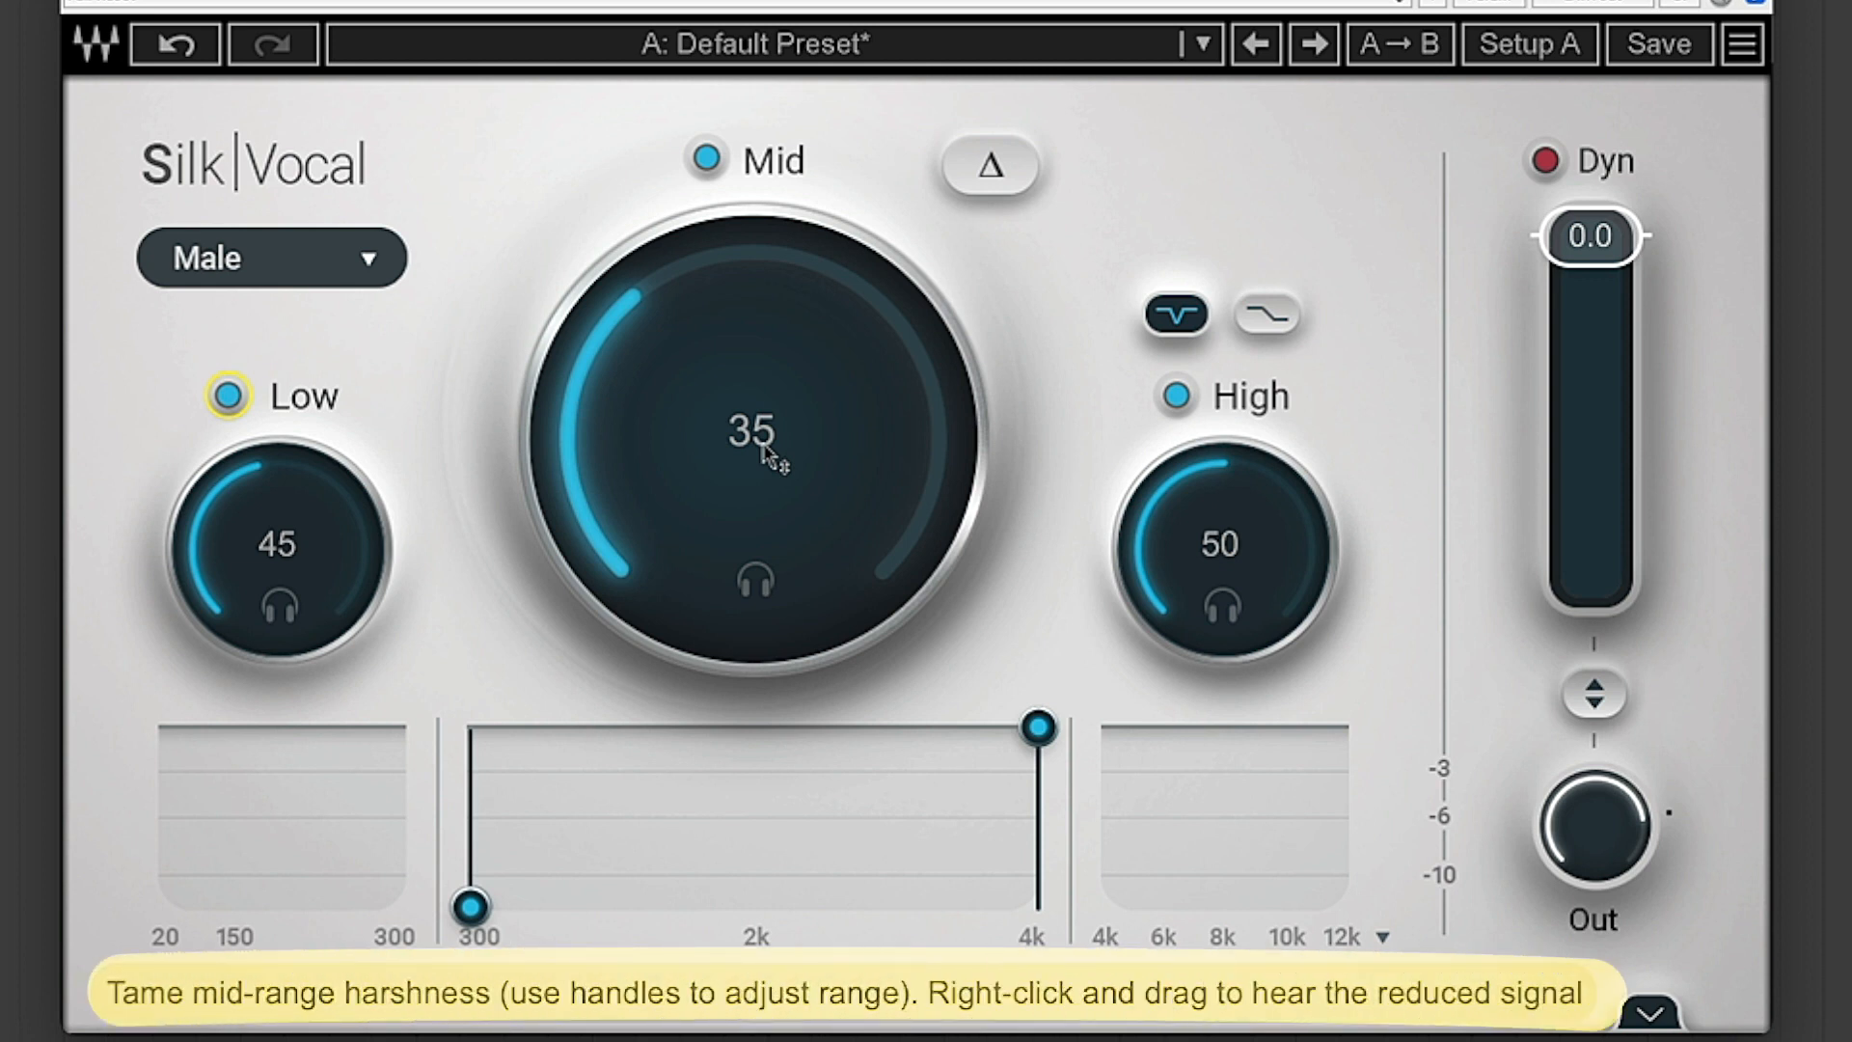
# Narrow the Mid band's frequency range from both ends and set the Dyn compression to -3.5.
pyautogui.moveTo(471, 907); pyautogui.dragTo(658, 907)
pyautogui.moveTo(1041, 727); pyautogui.dragTo(934, 727)
pyautogui.moveTo(795, 829)
pyautogui.mouseDown()
pyautogui.moveTo(709, 829)
pyautogui.moveTo(833, 829)
pyautogui.moveTo(727, 830)
pyautogui.moveTo(791, 829)
pyautogui.mouseUp()
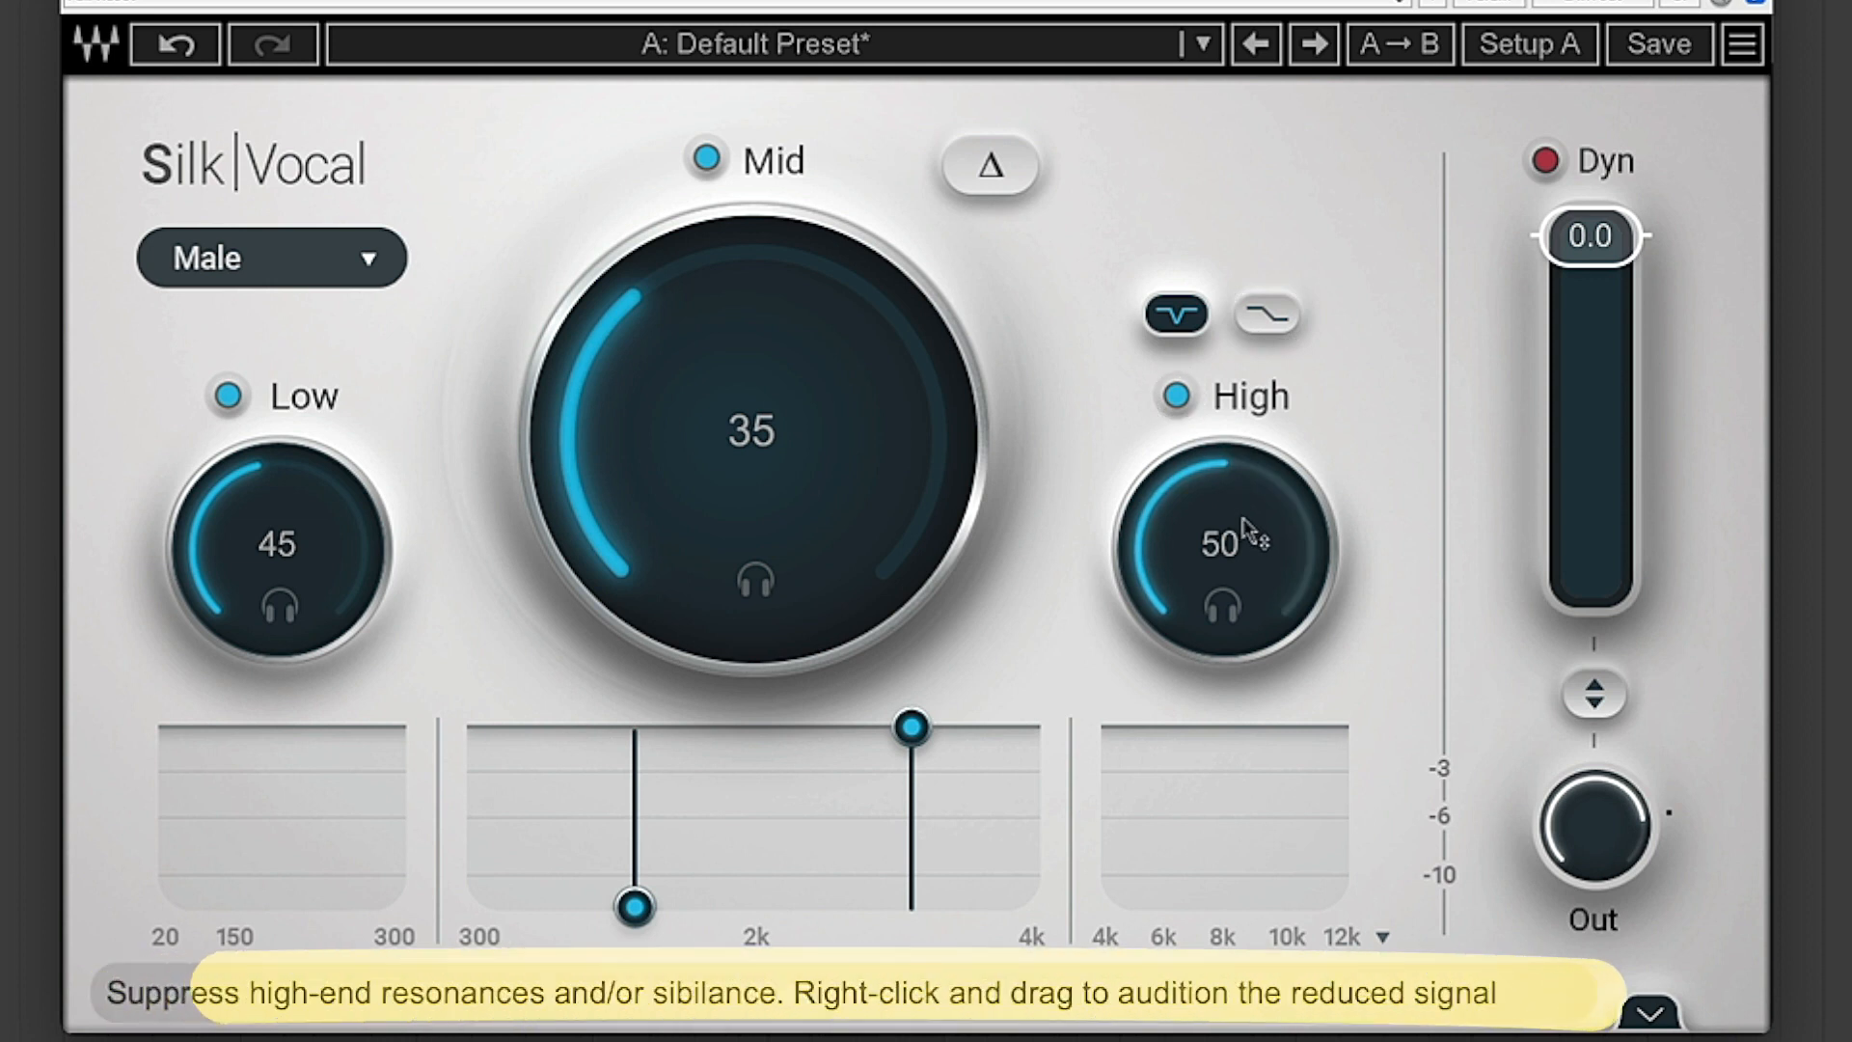
pyautogui.moveTo(1591, 246)
pyautogui.mouseDown()
pyautogui.moveTo(1591, 492)
pyautogui.moveTo(1592, 267)
pyautogui.mouseUp()
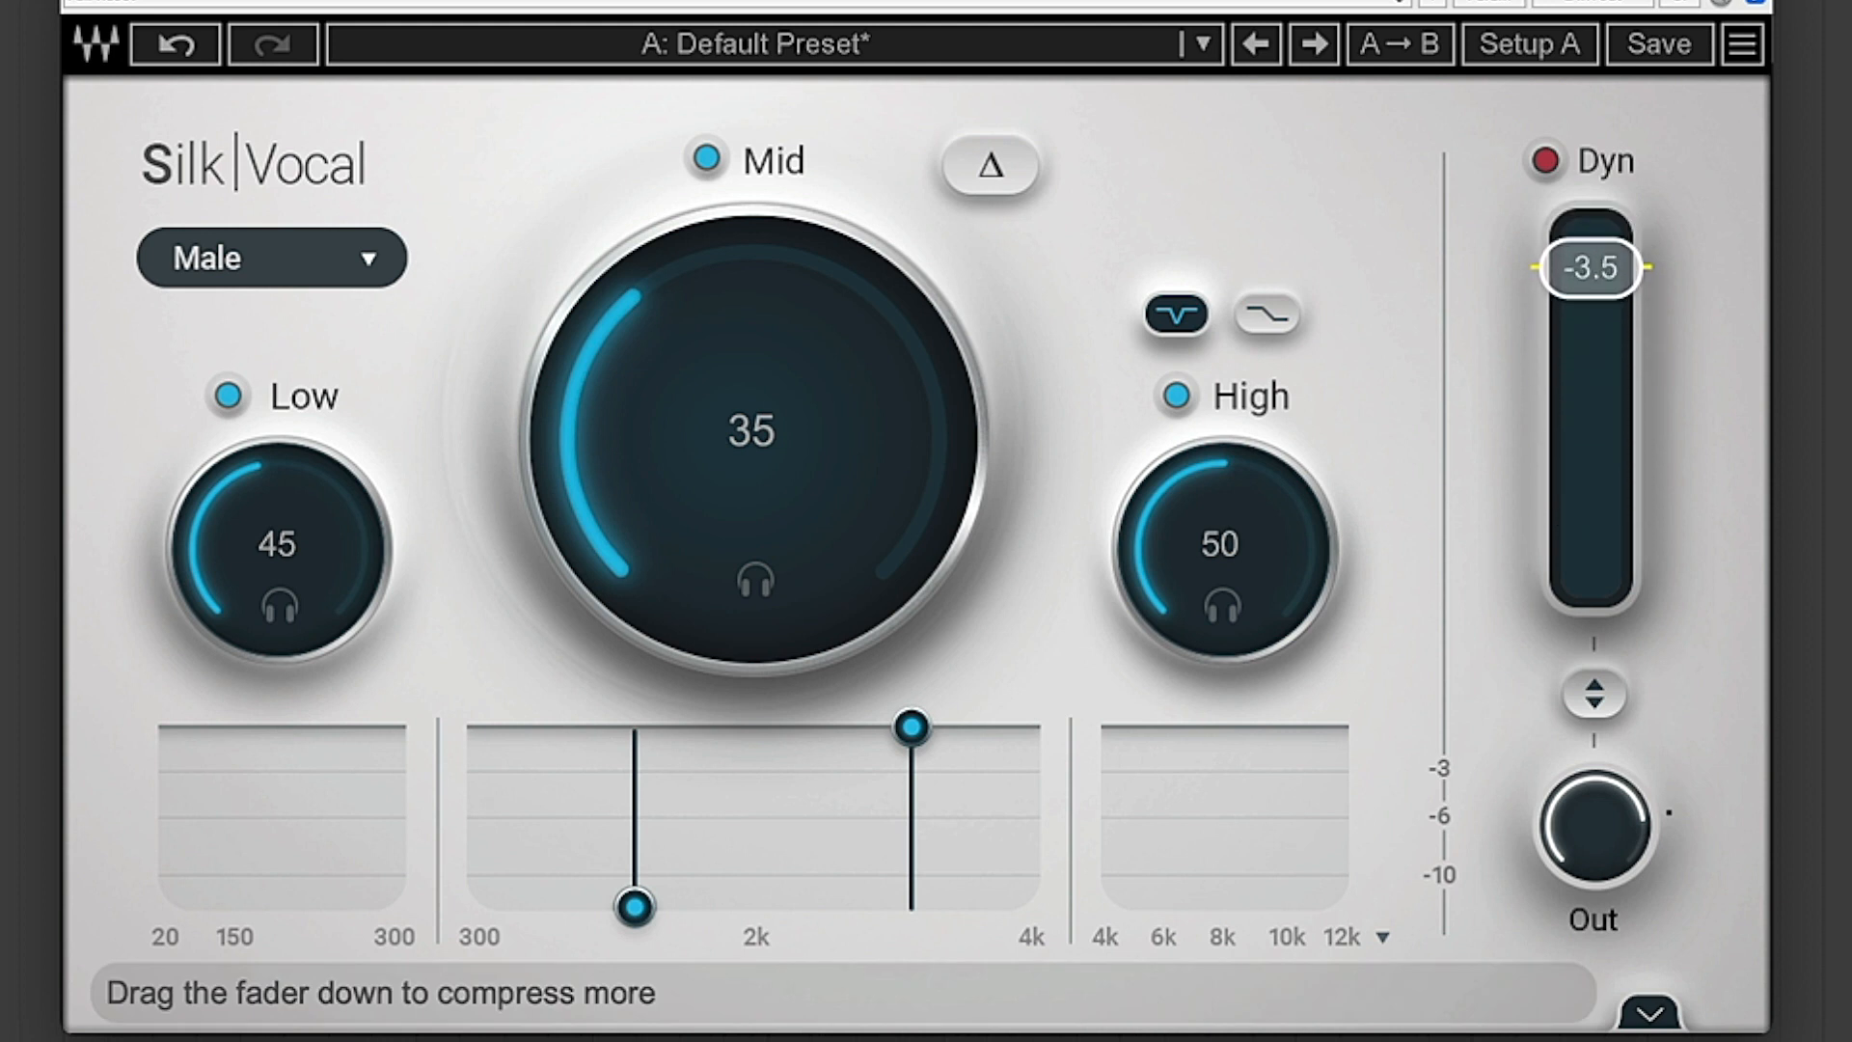
pyautogui.moveTo(1601, 848); pyautogui.dragTo(1601, 867)
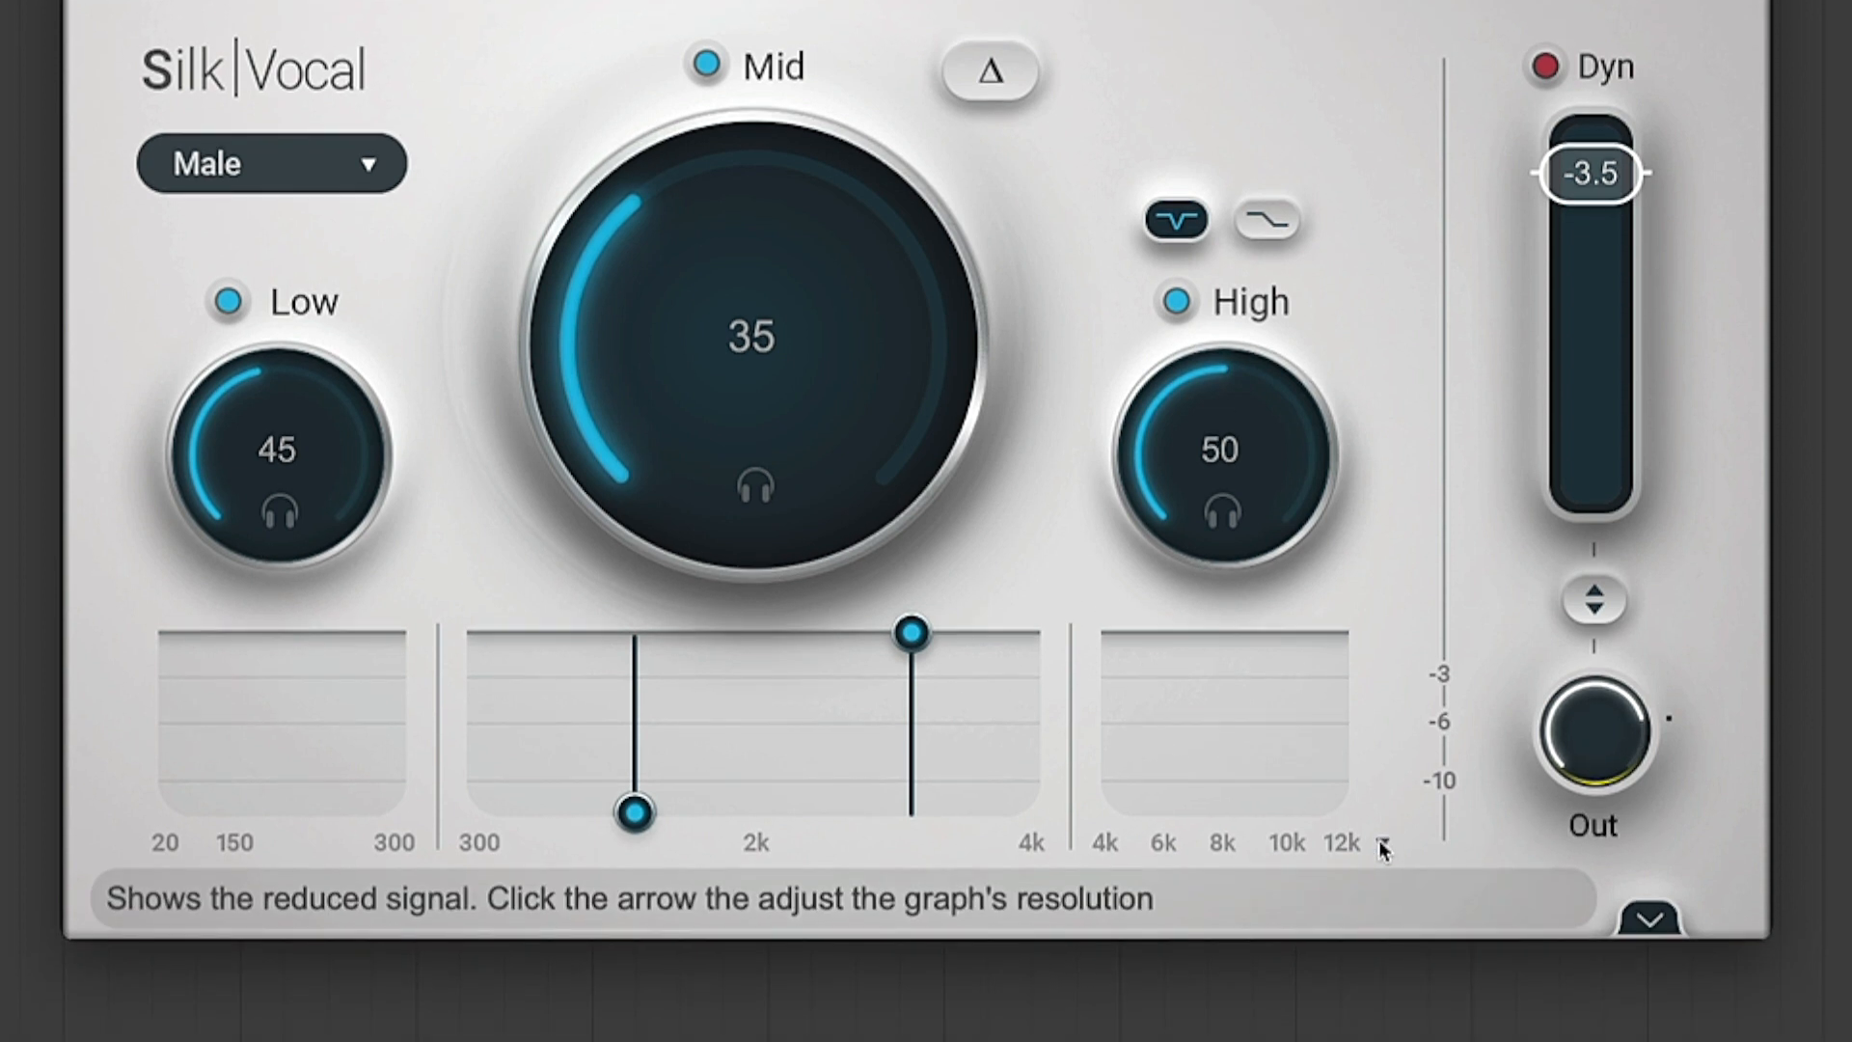
# Check the graph resolution options, and expand the extra features to inspect the Speed, Precision, Gate and Mix controls.
pyautogui.click(1381, 842)
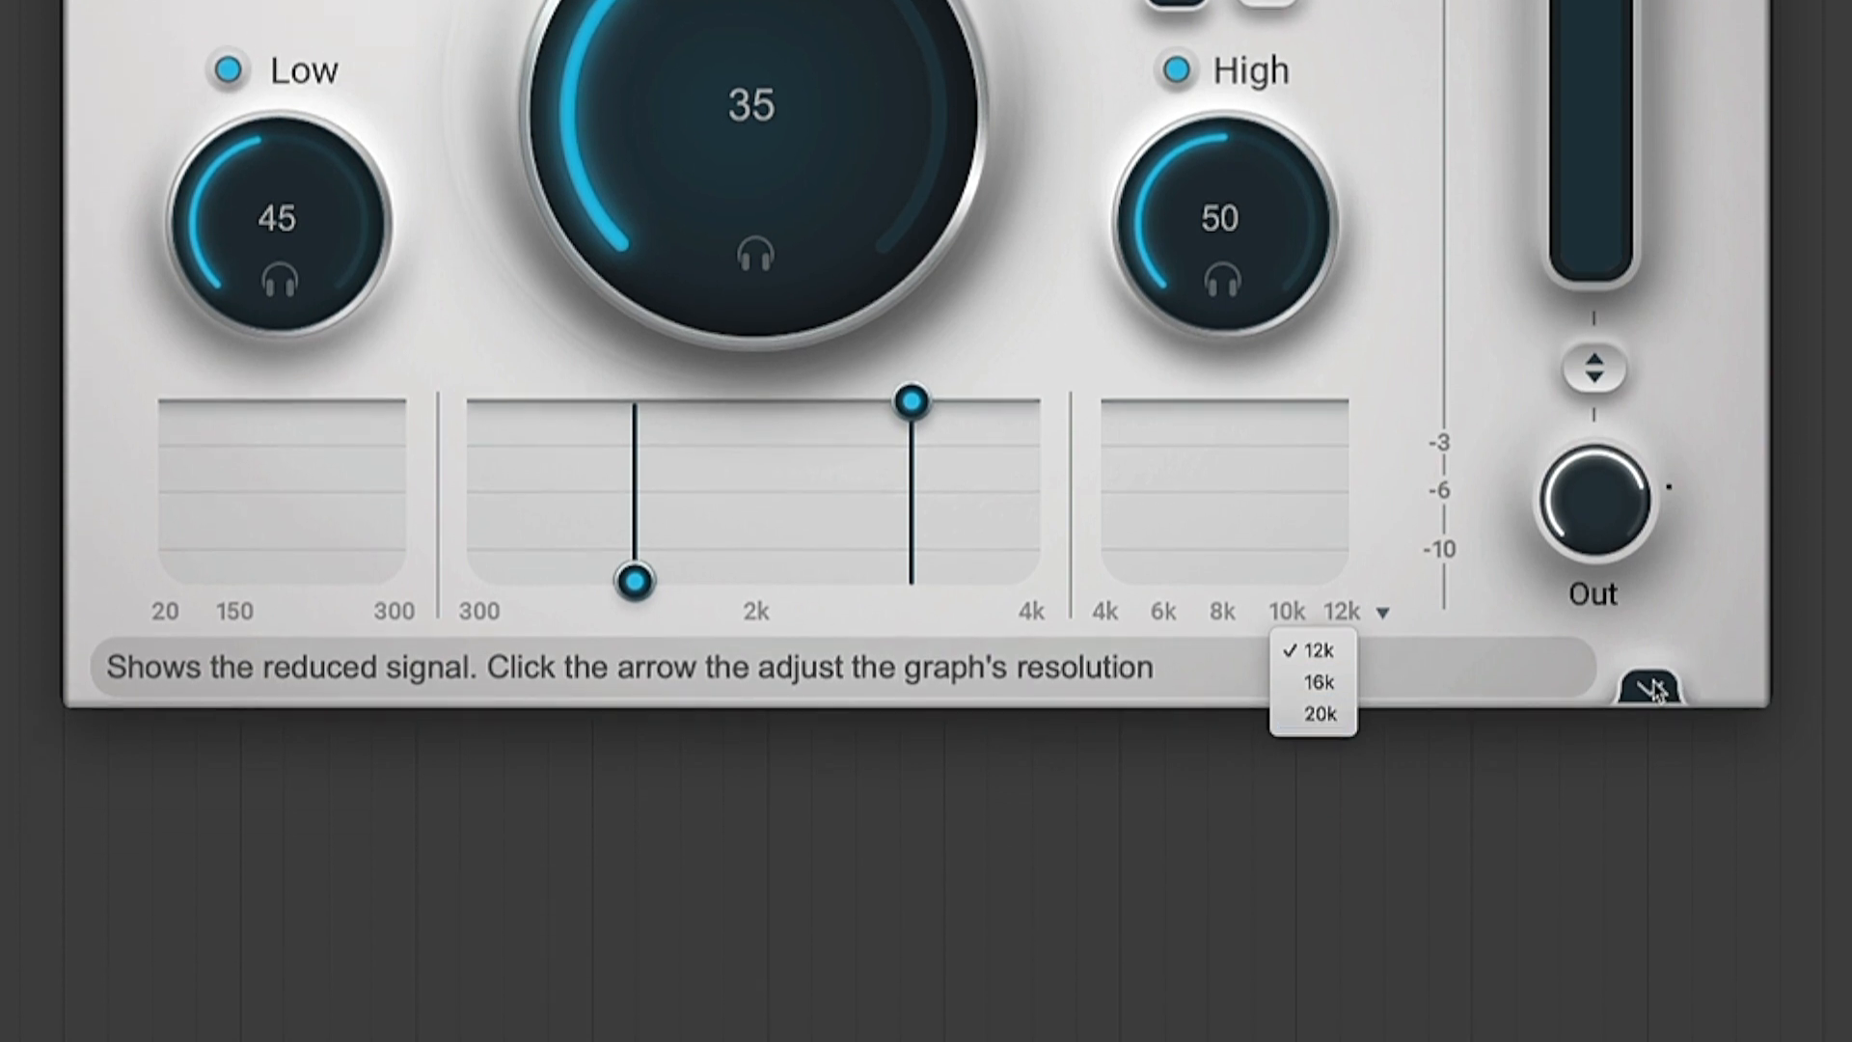
pyautogui.click(1654, 923)
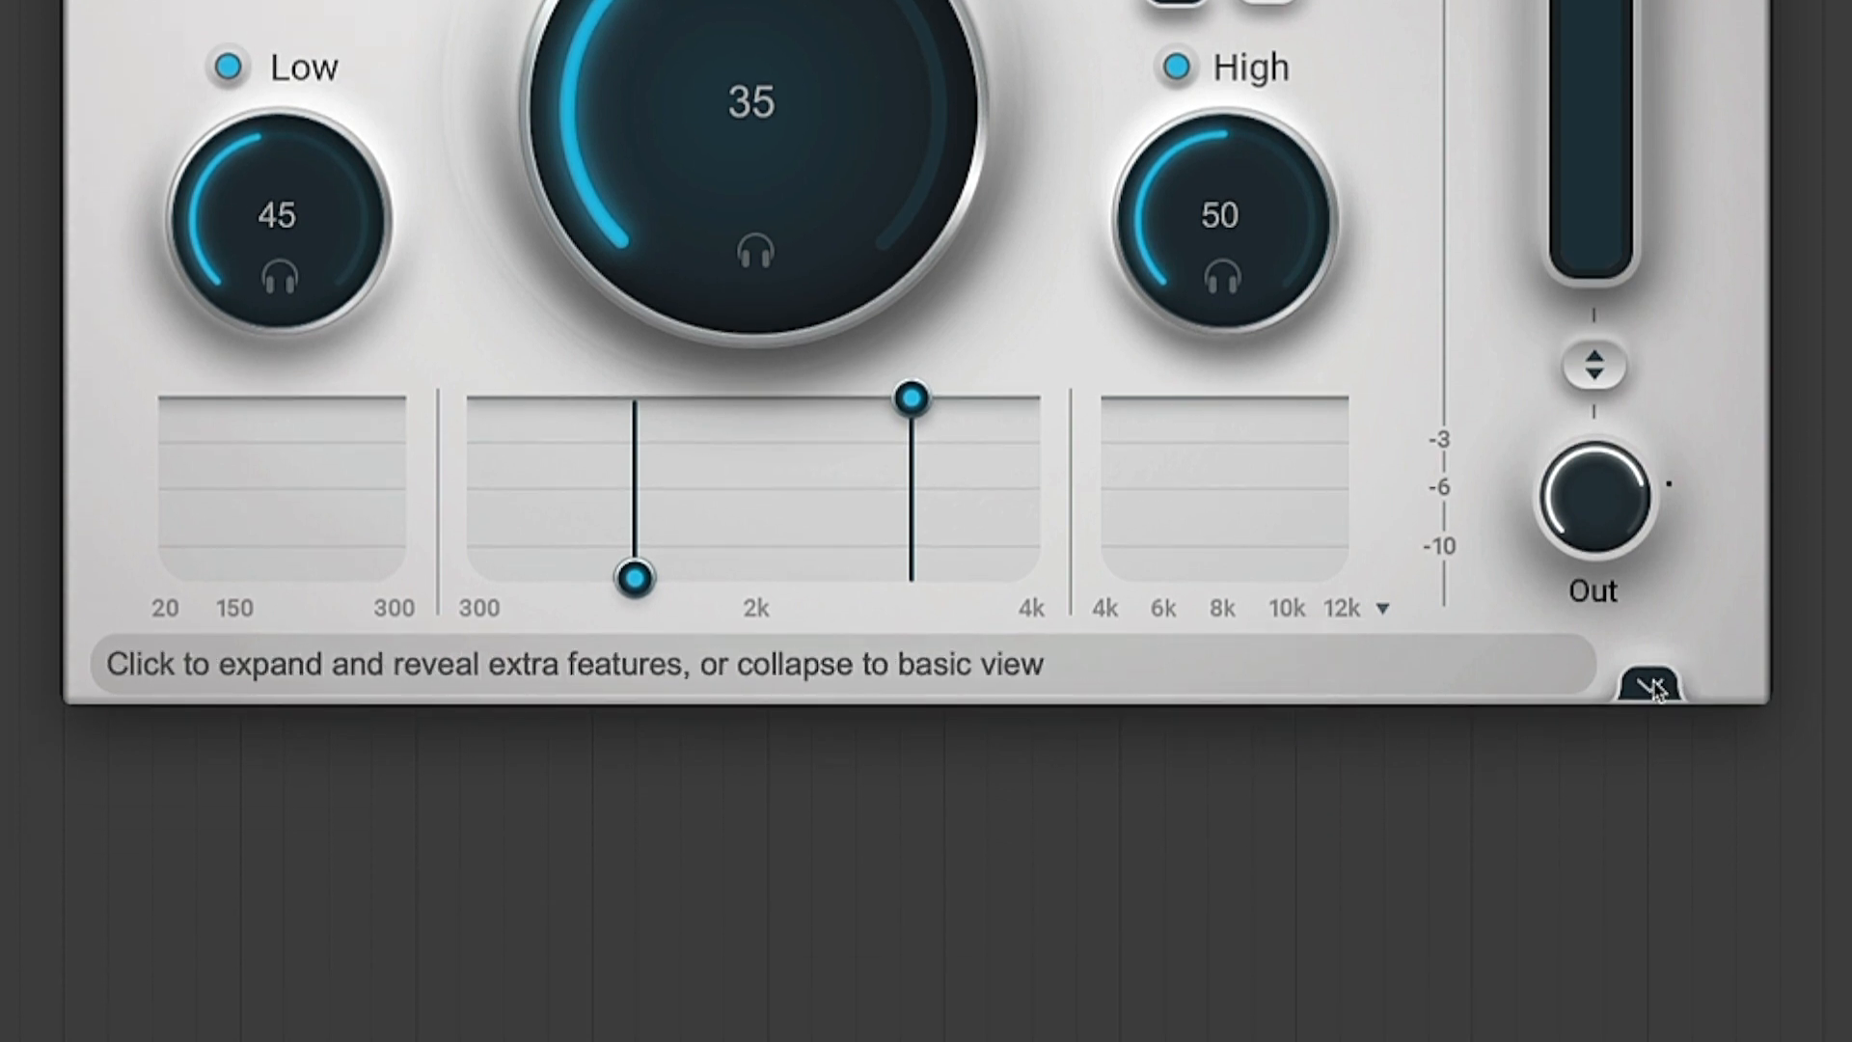
pyautogui.click(1654, 686)
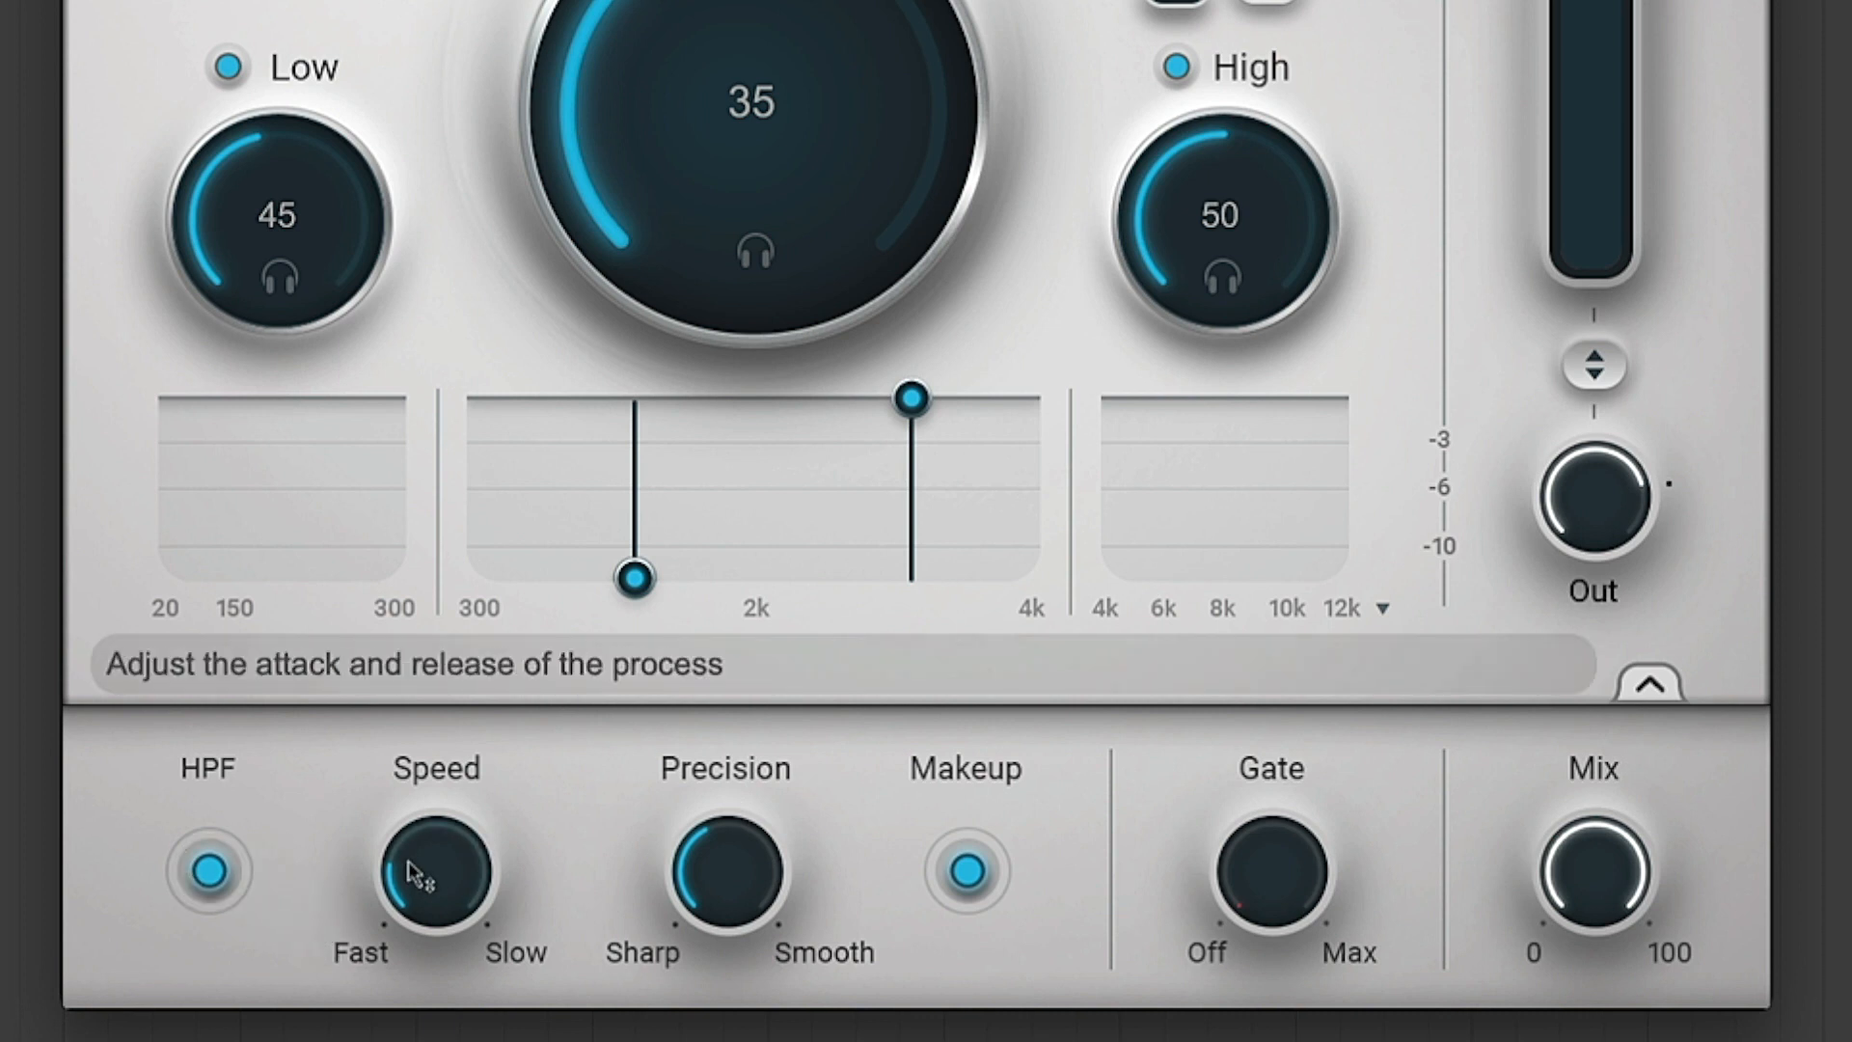
pyautogui.moveTo(418, 861)
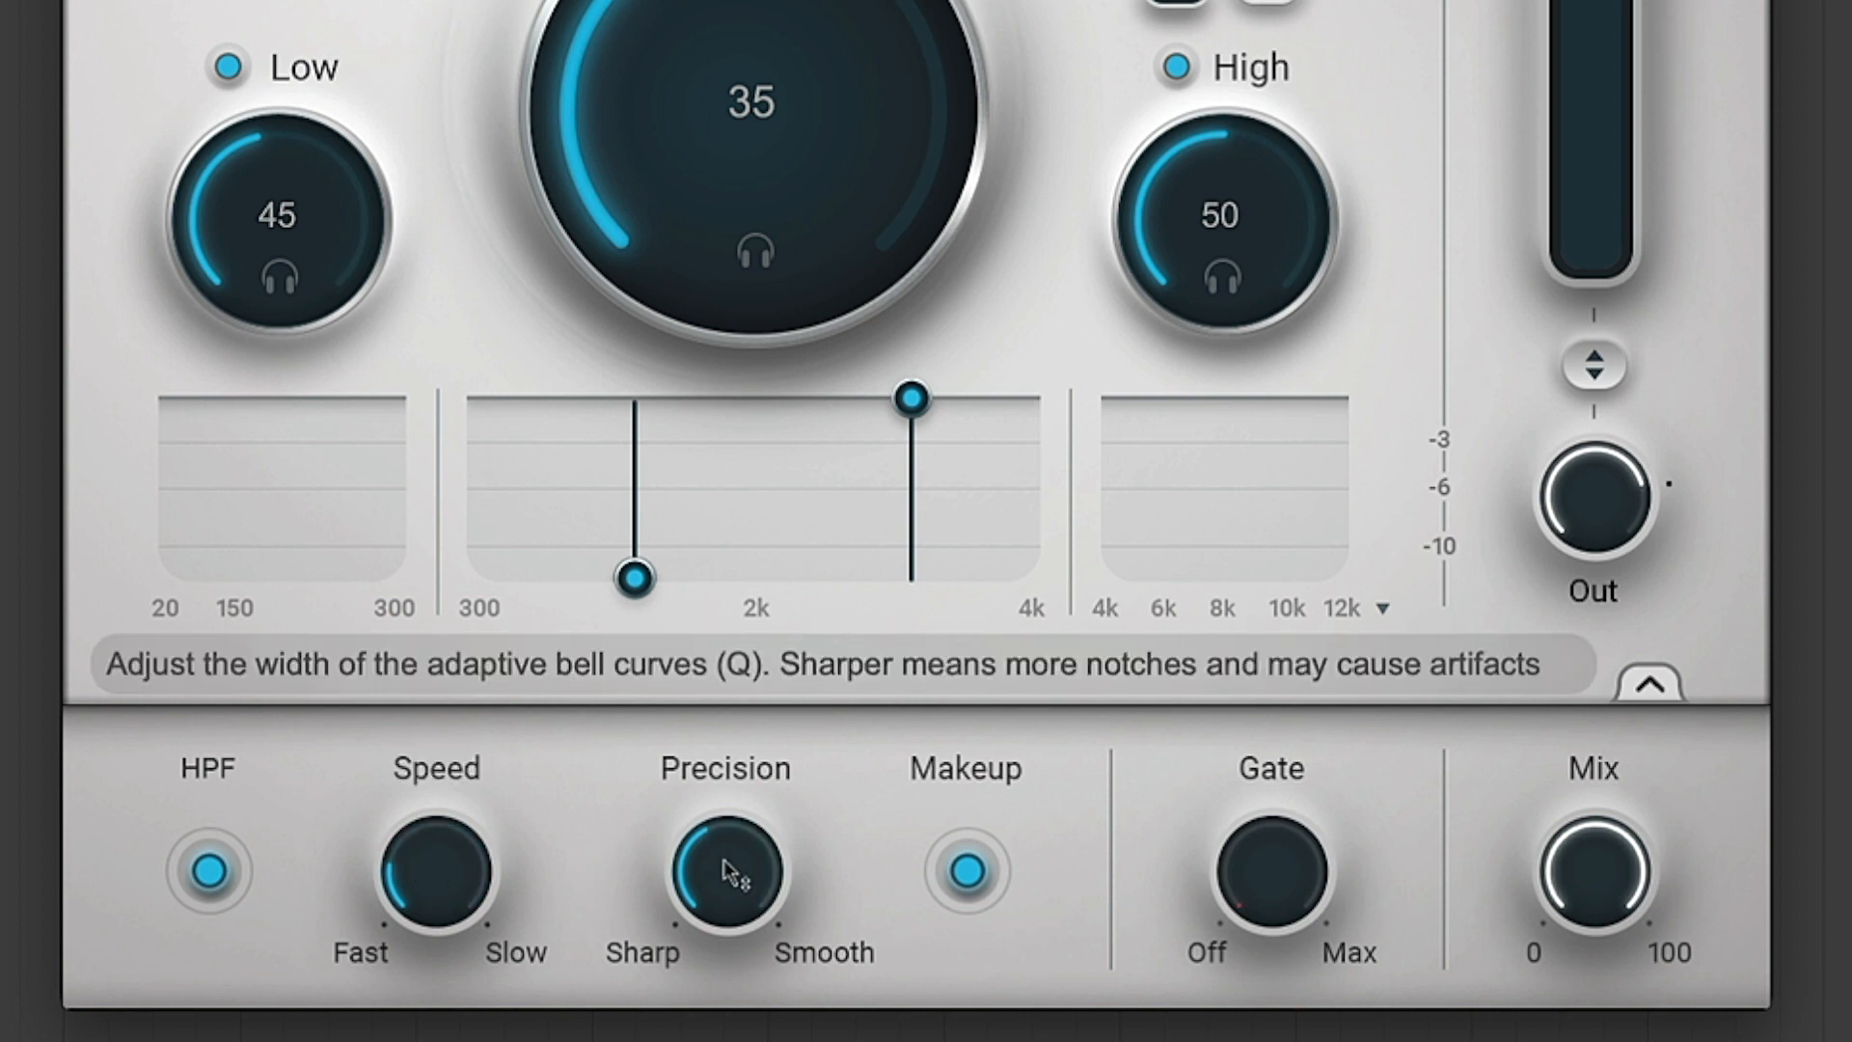
pyautogui.moveTo(741, 874)
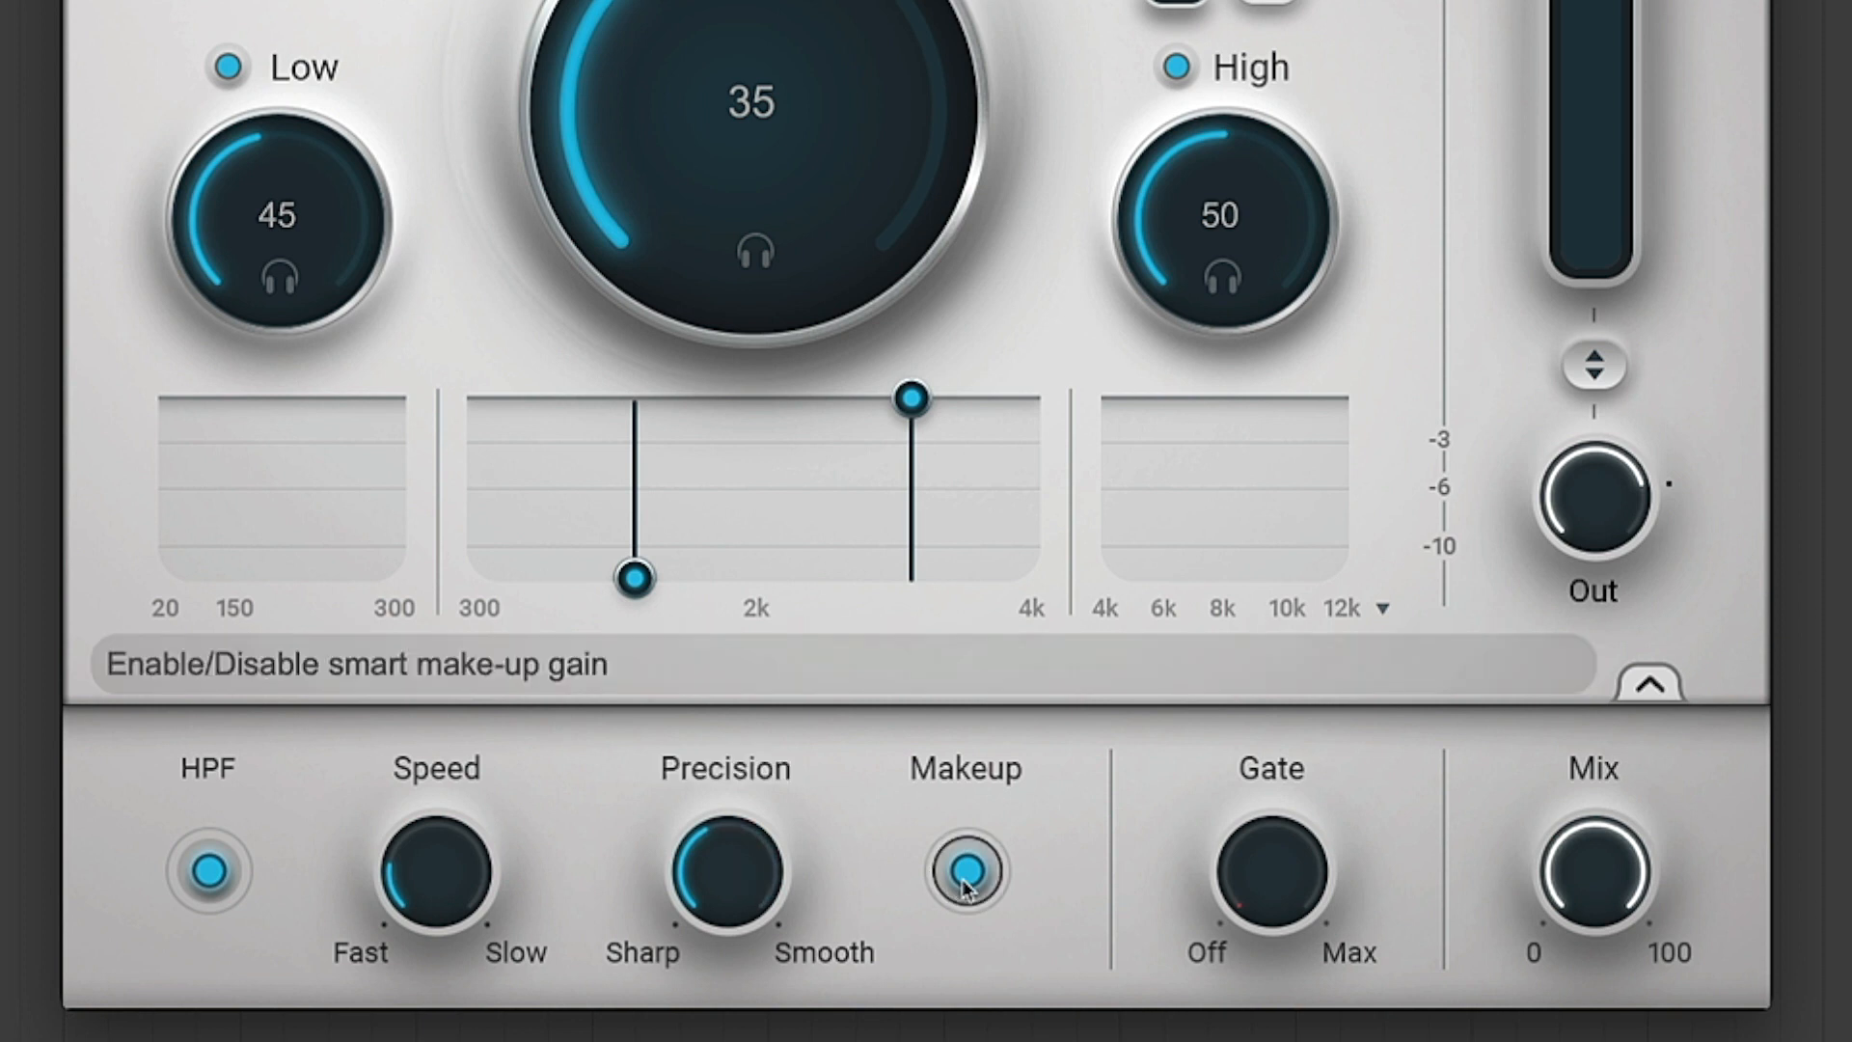
pyautogui.moveTo(1287, 887)
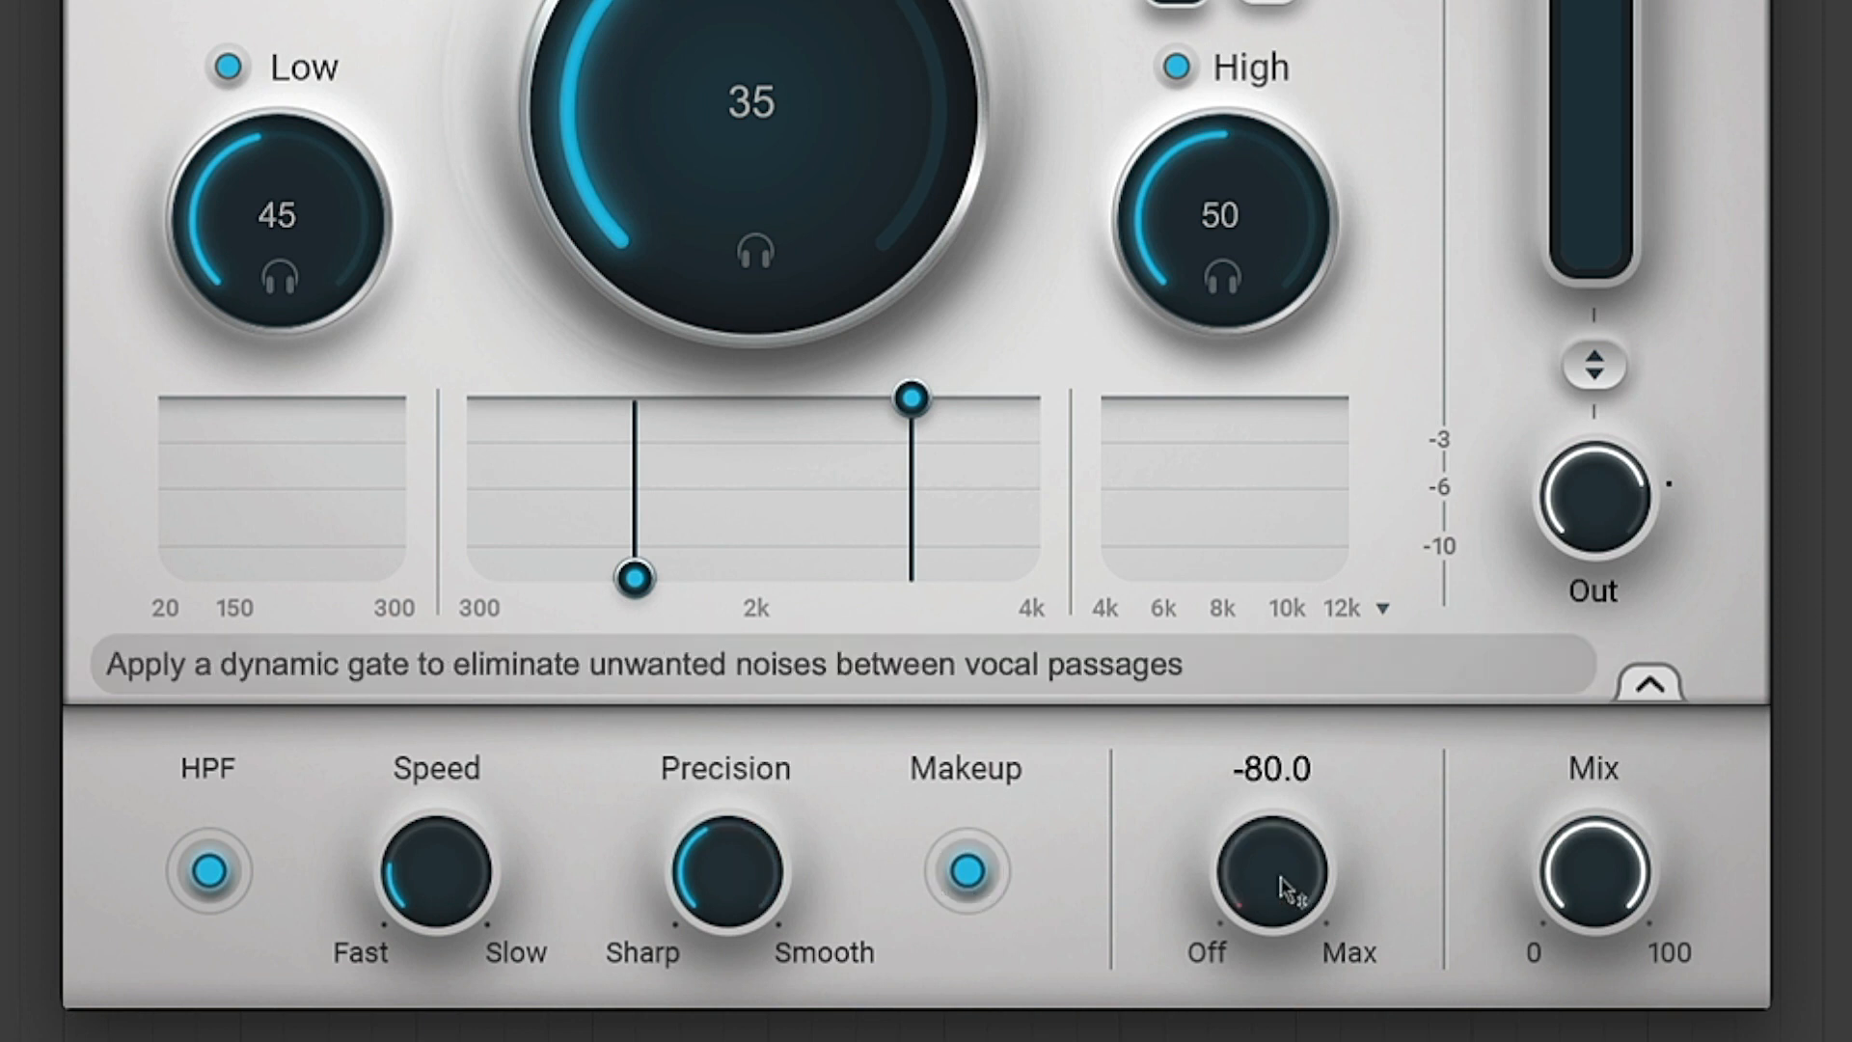
pyautogui.moveTo(1611, 874)
pyautogui.mouseDown()
pyautogui.moveTo(1612, 998)
pyautogui.moveTo(1613, 875)
pyautogui.mouseUp()
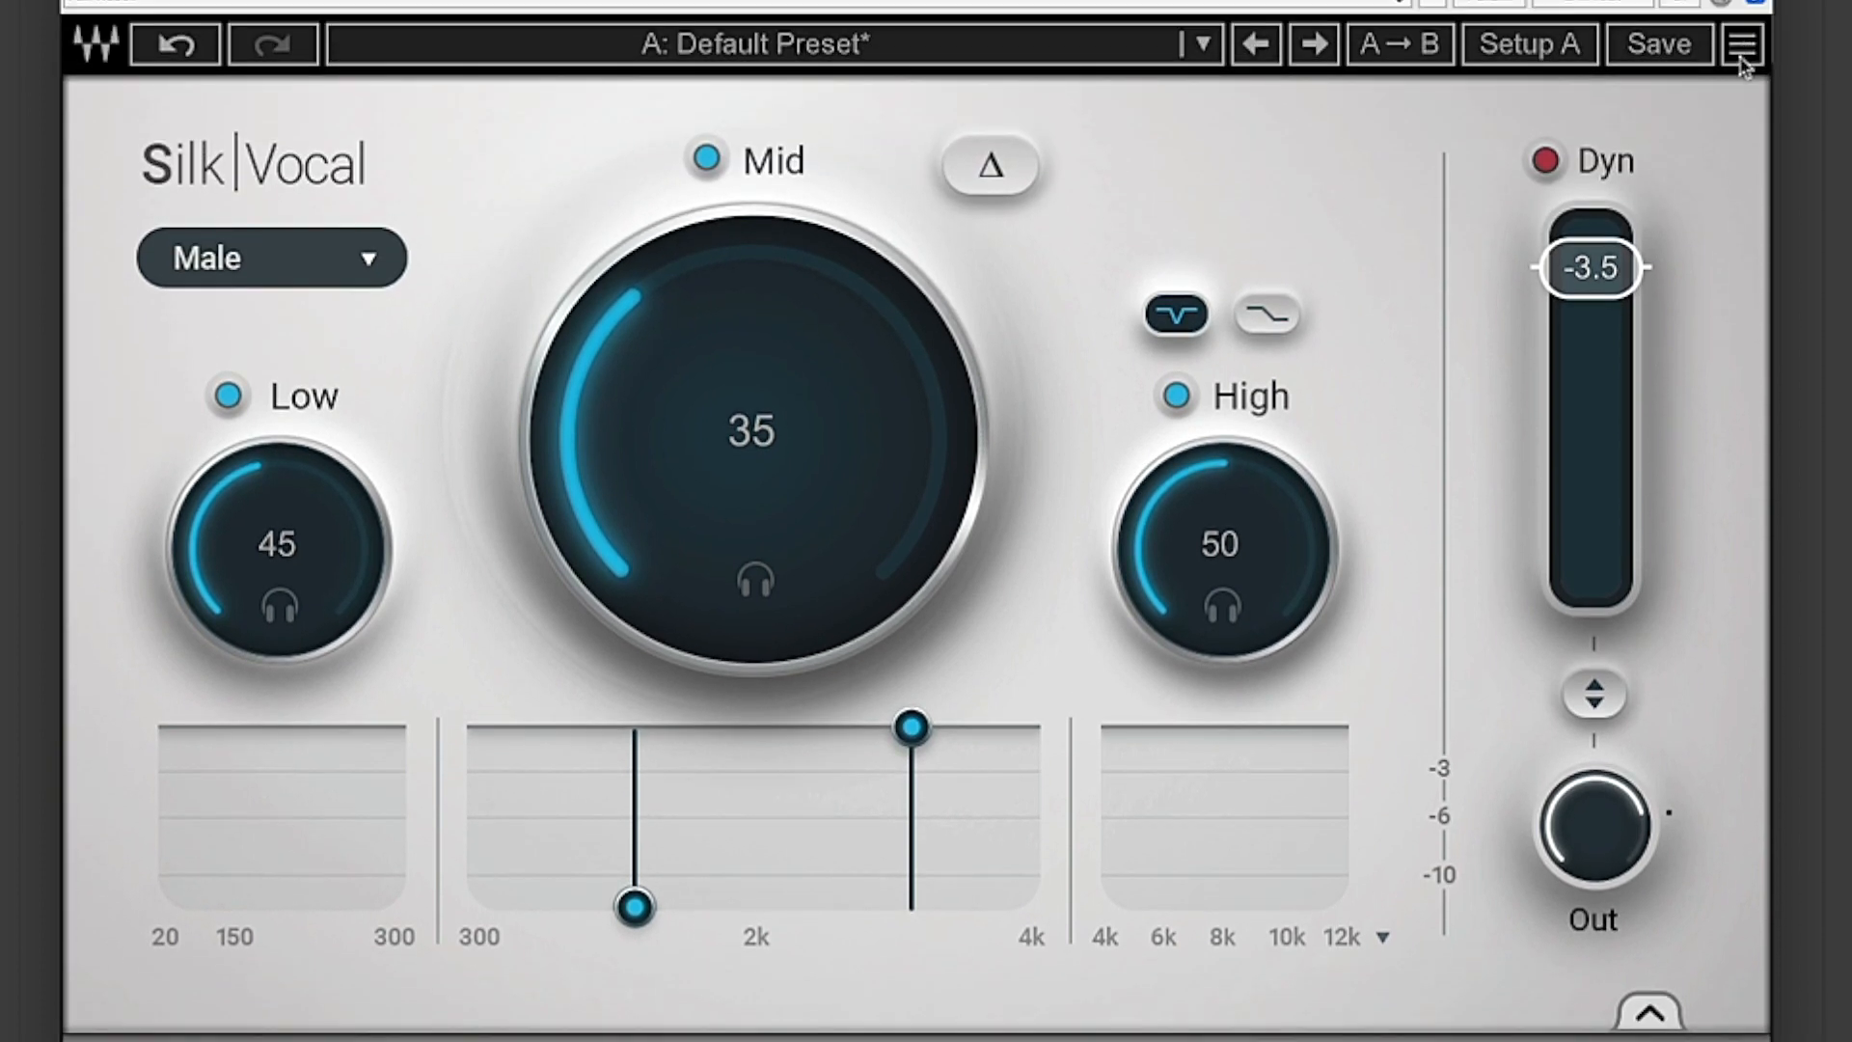
# Try the plugin interface at 100% and 150% size and return it to 200%.
pyautogui.click(1741, 45)
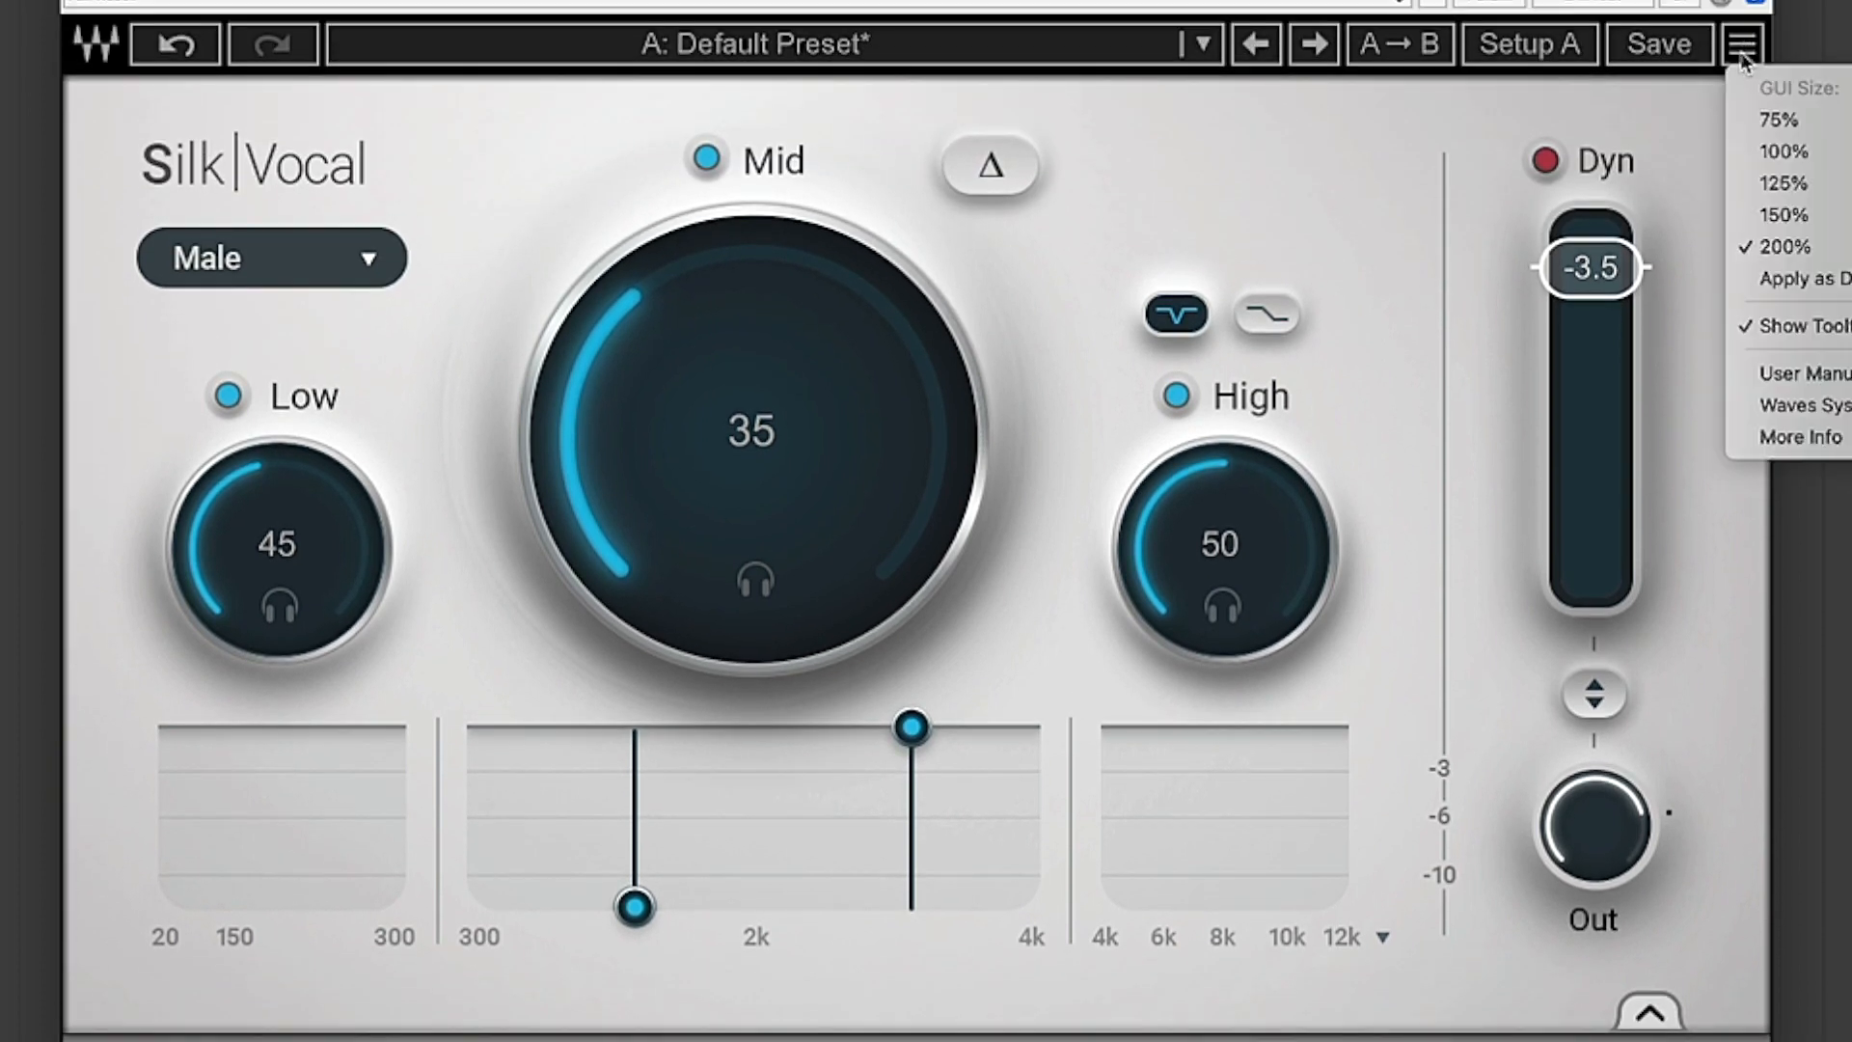
pyautogui.click(1779, 152)
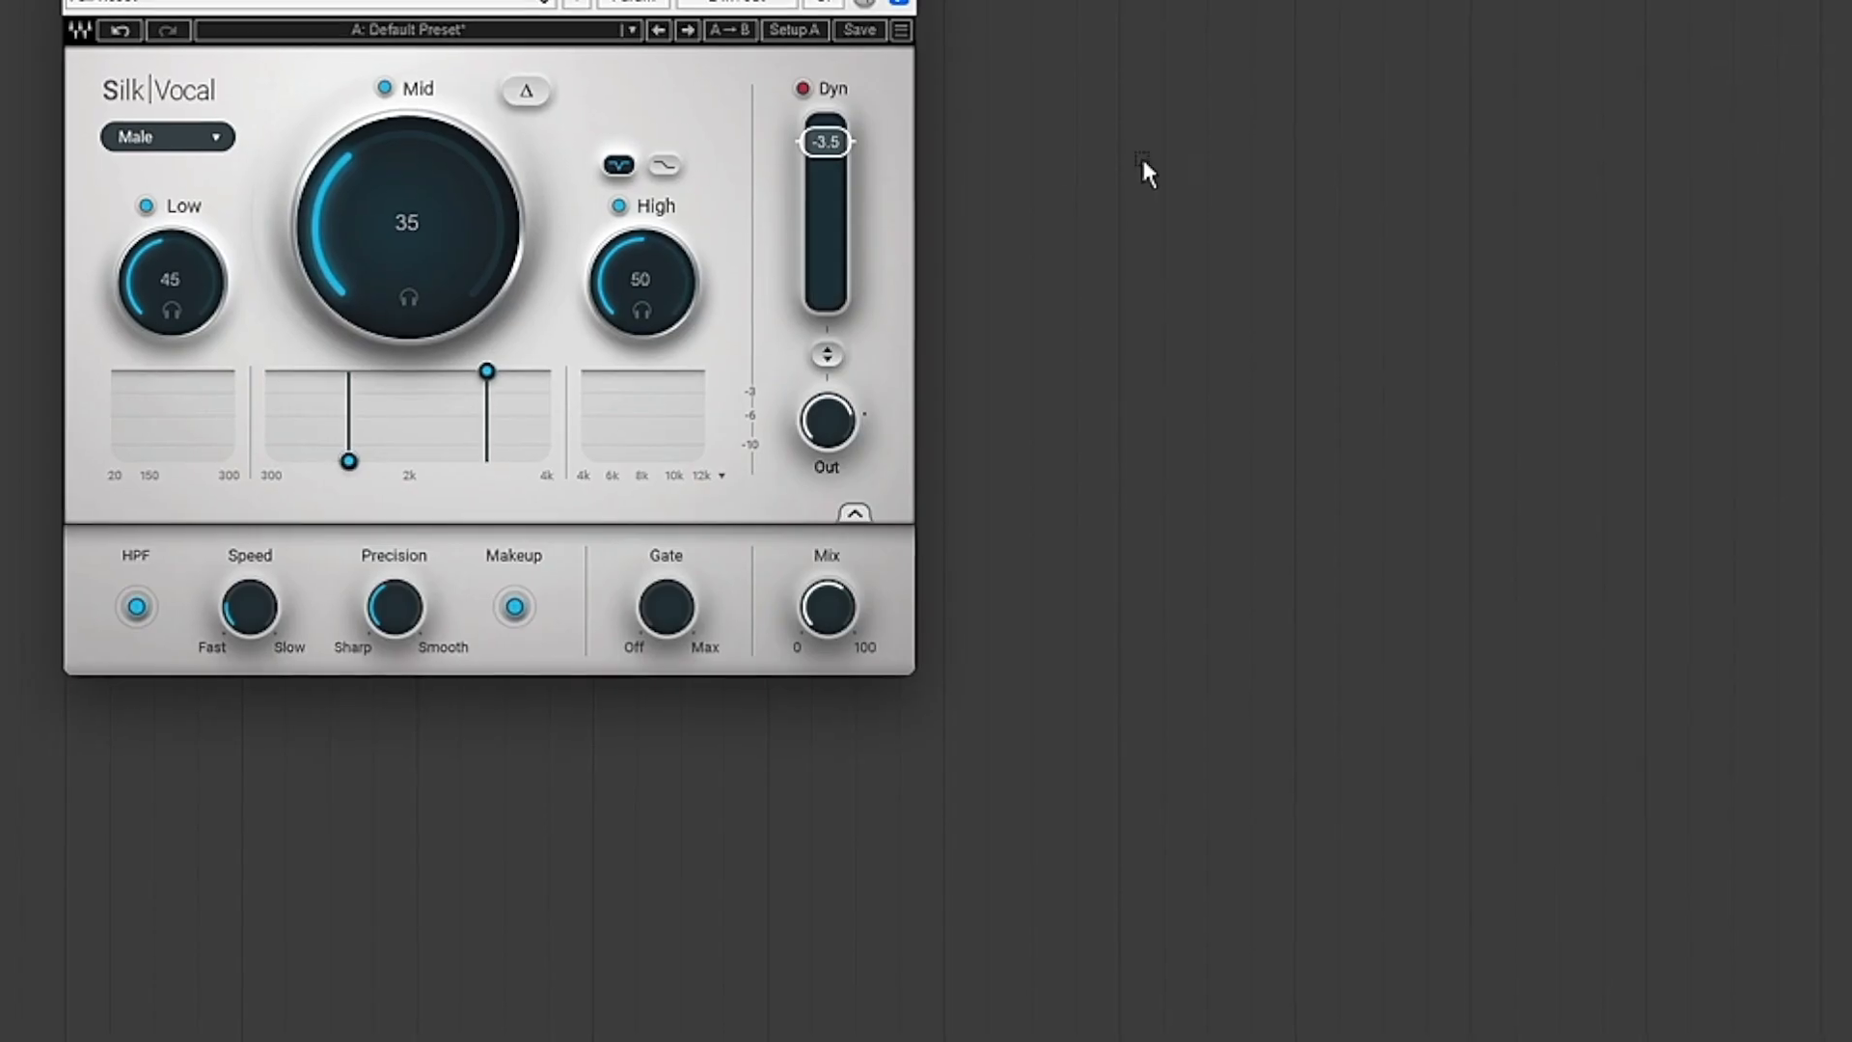
pyautogui.click(900, 30)
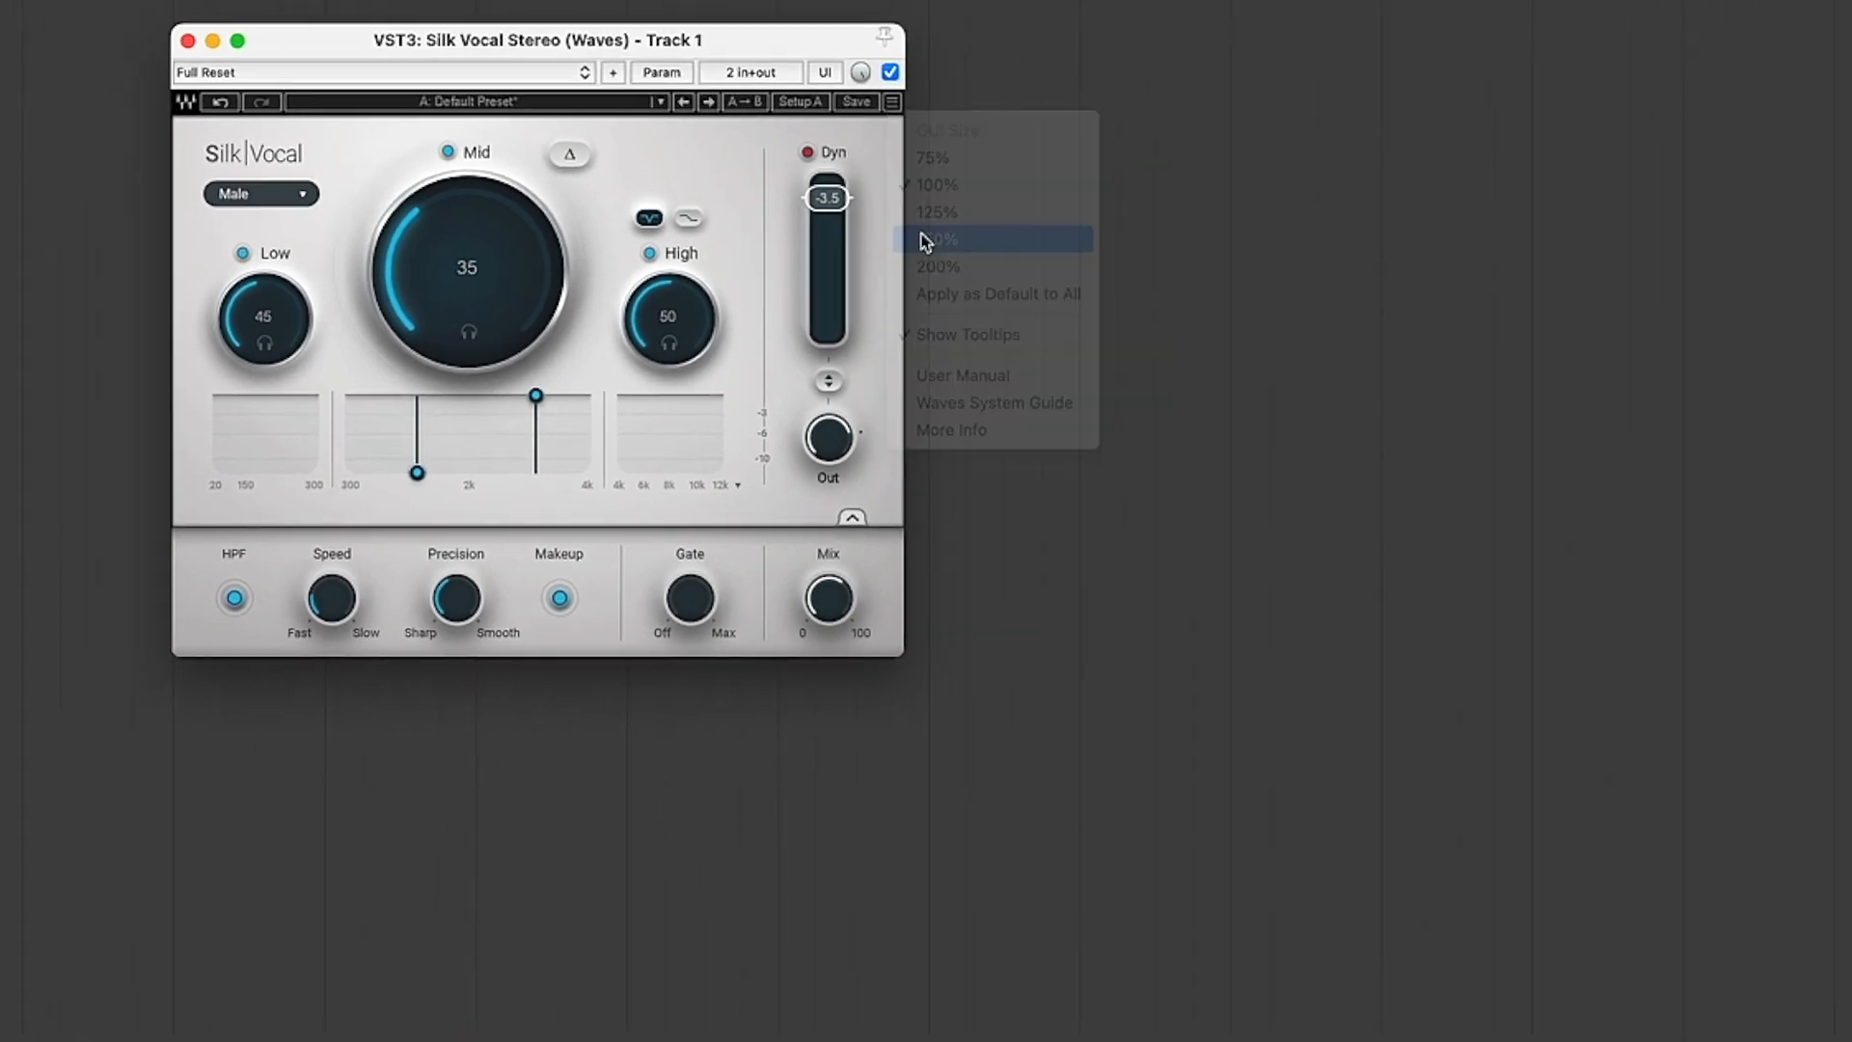
pyautogui.click(926, 241)
pyautogui.click(1252, 105)
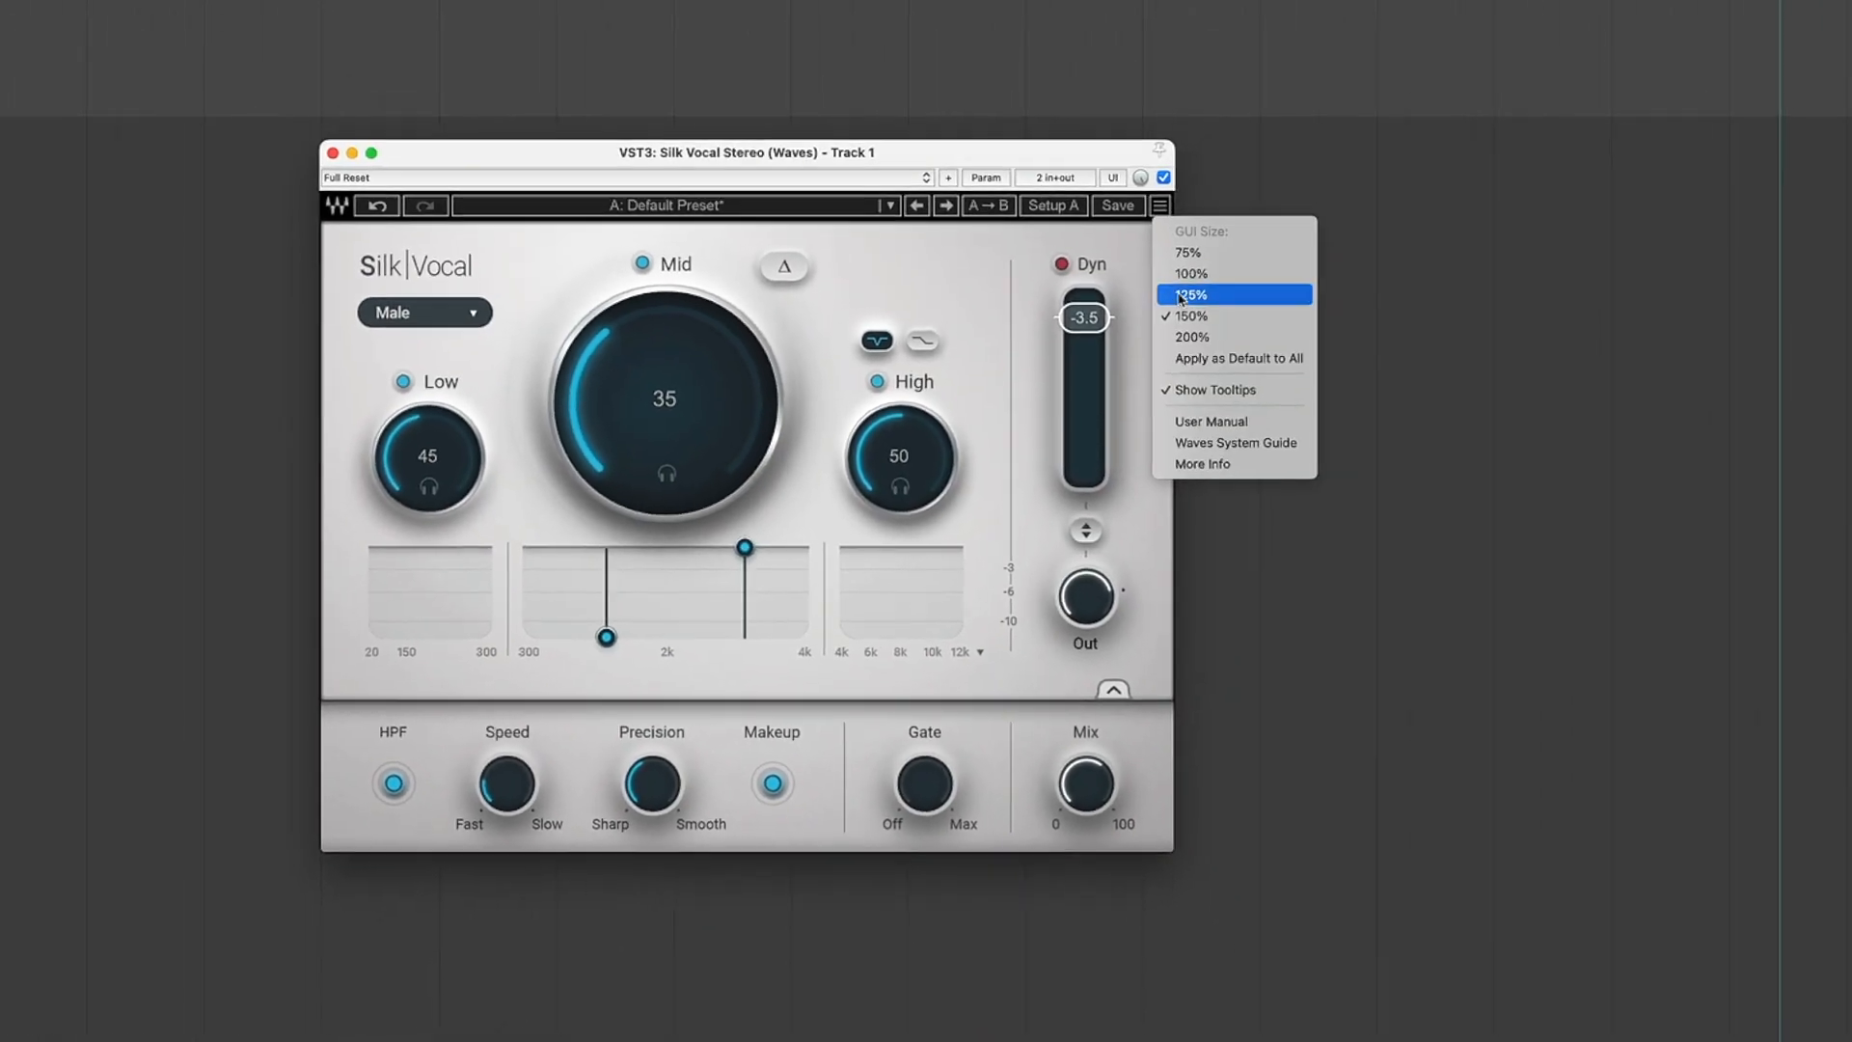
pyautogui.click(1192, 336)
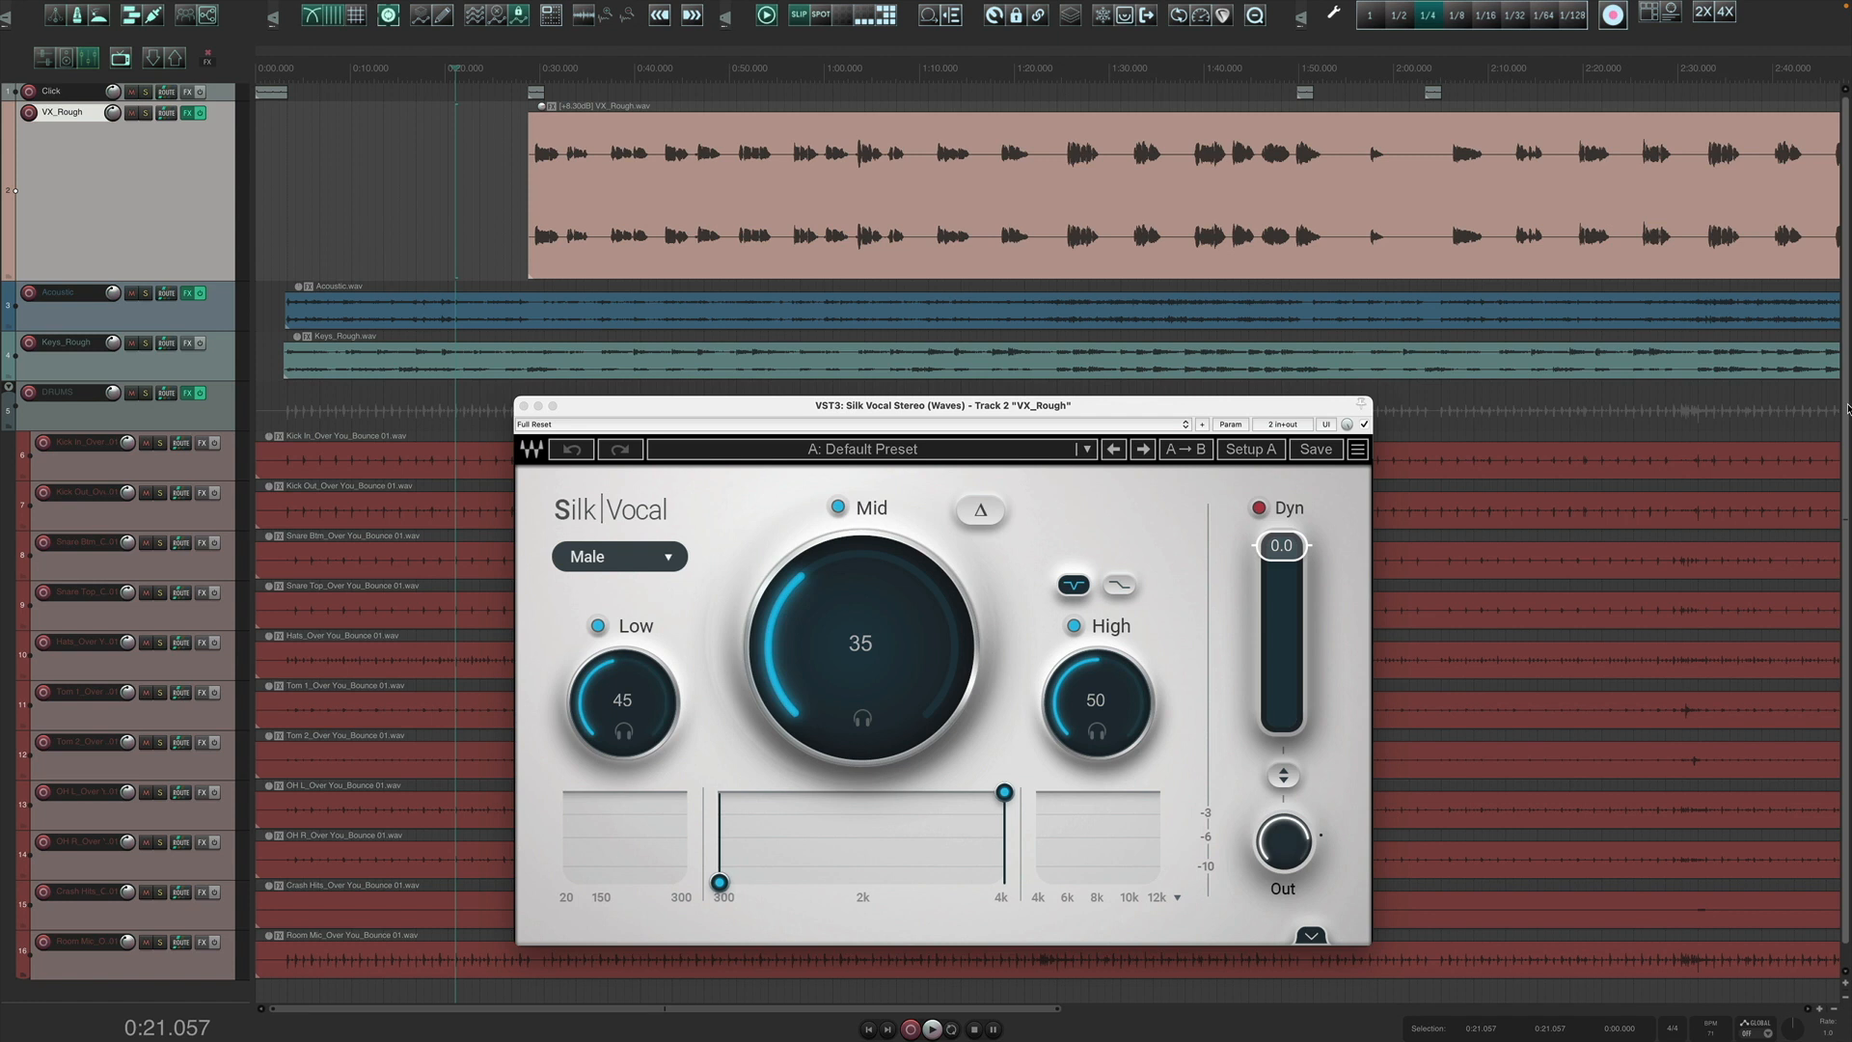
# Place the edit cursor just before the VX_Rough vocal clip, at about 0:23.4.
pyautogui.hscroll(10, 1846, 408)
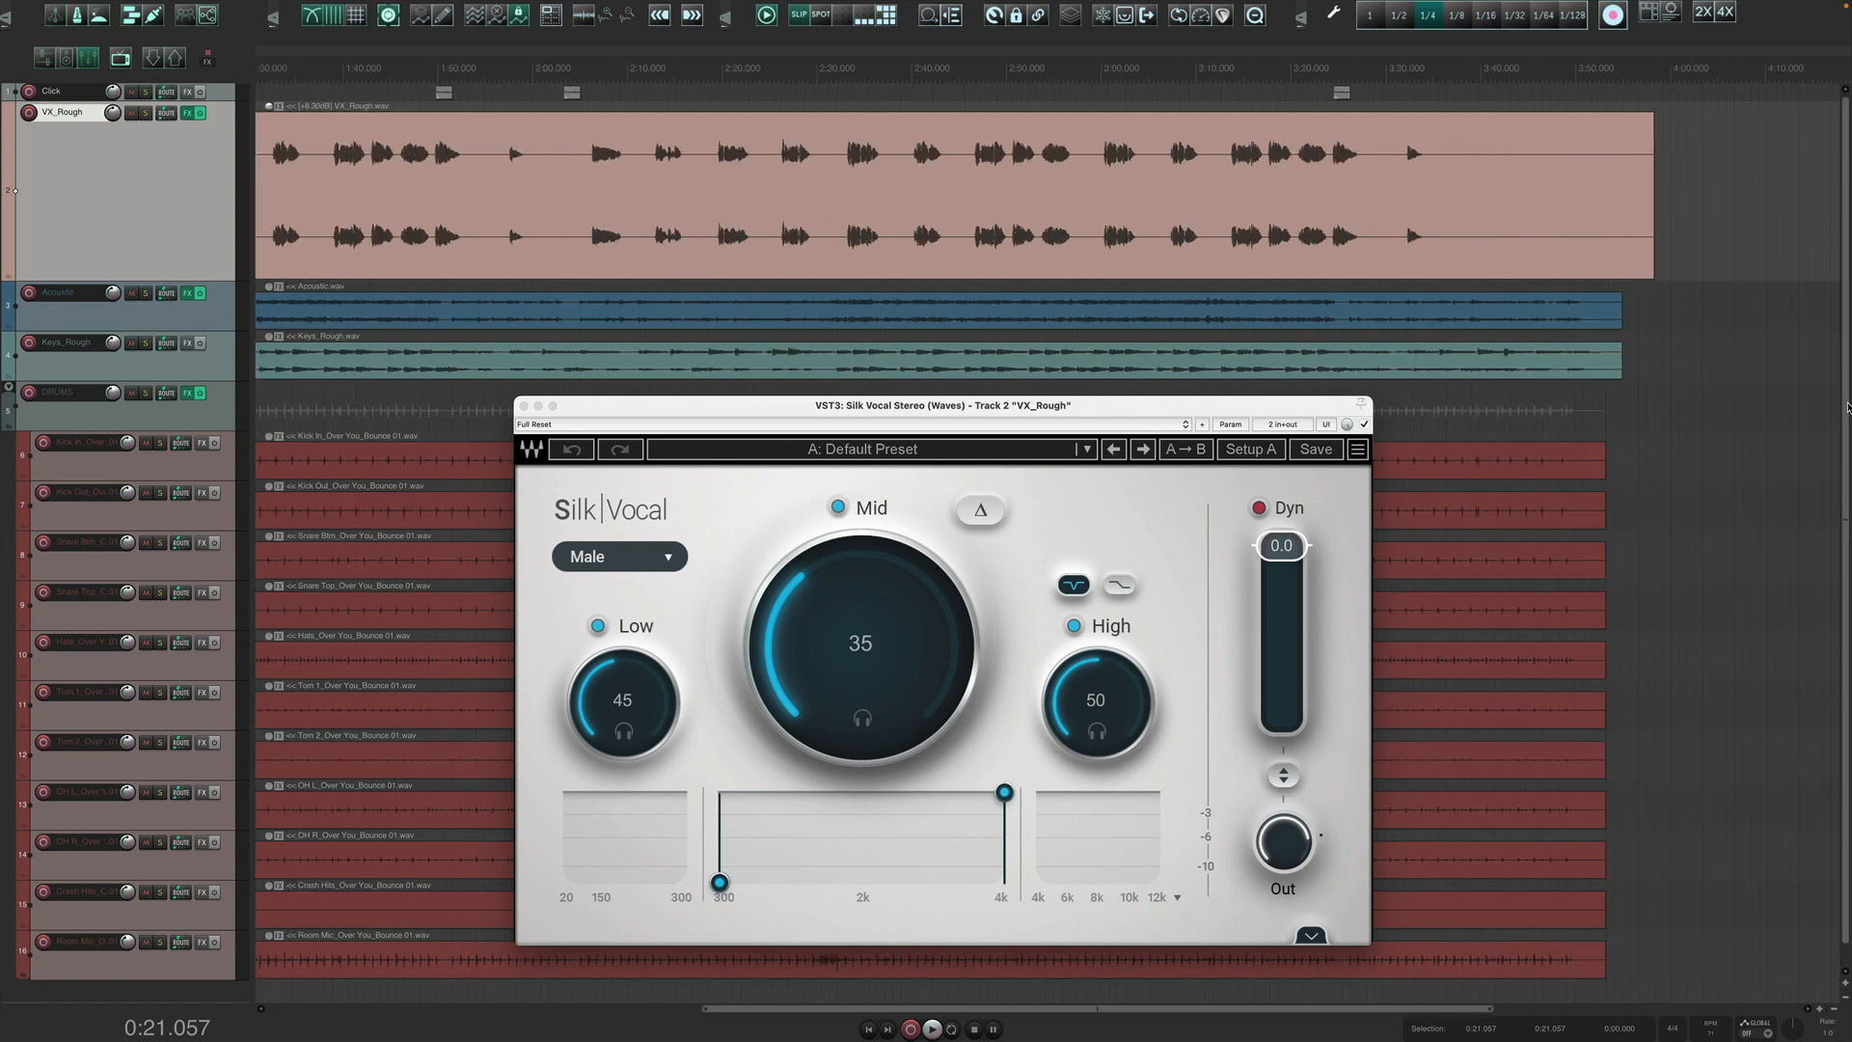
pyautogui.scroll(-1, 1846, 405)
pyautogui.hscroll(-10, 1106, 204)
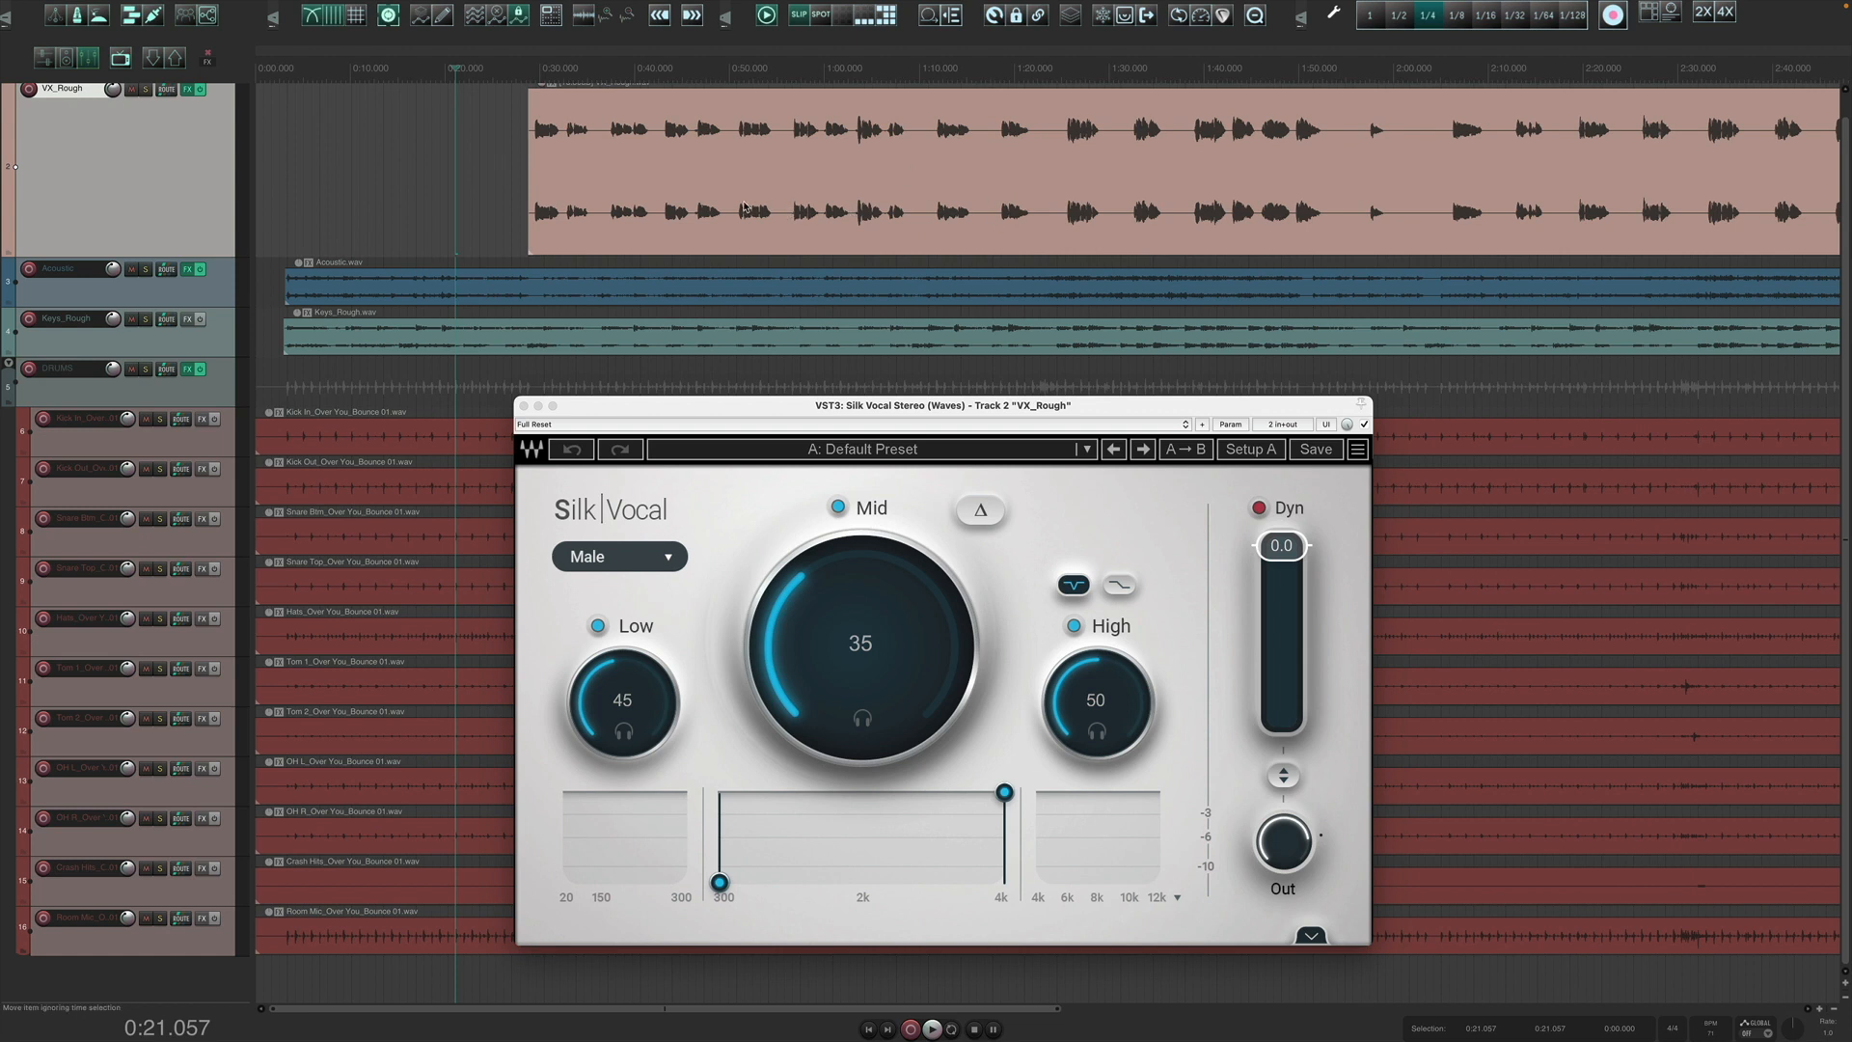
pyautogui.scroll(-2, 743, 207)
pyautogui.scroll(-1, 744, 206)
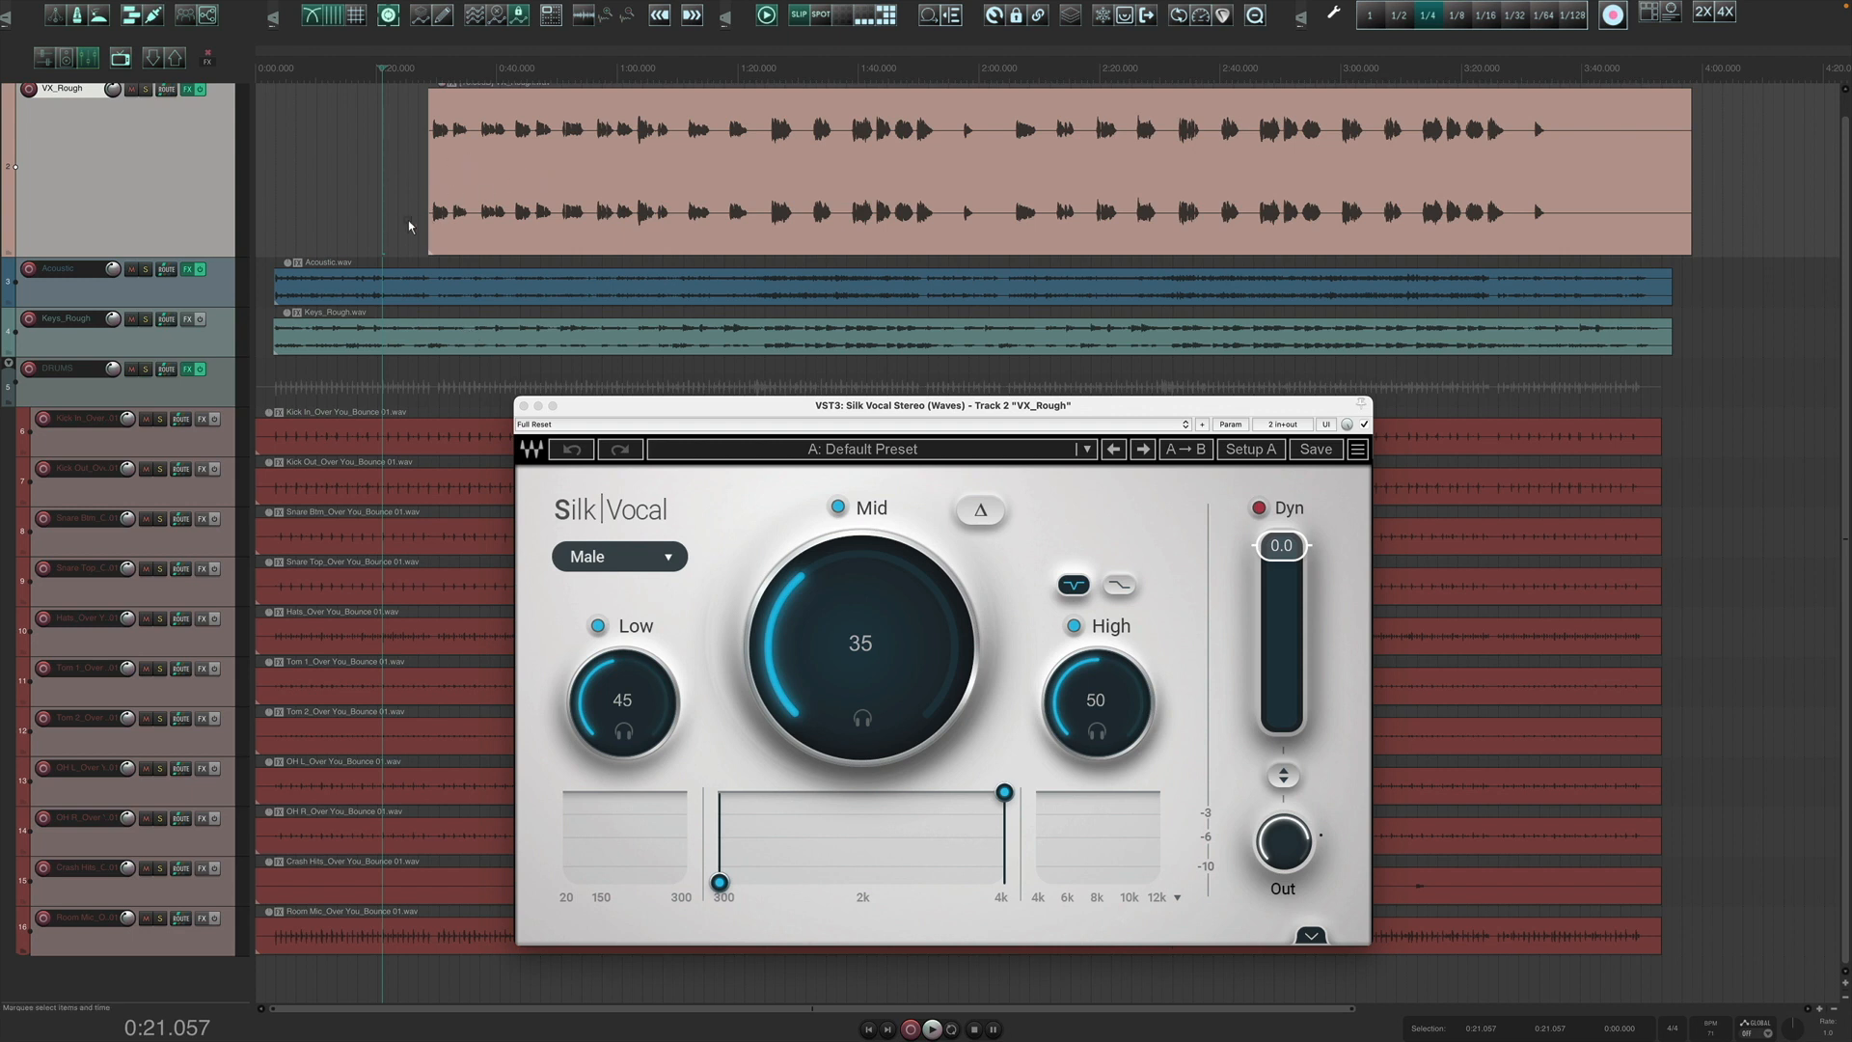
pyautogui.click(396, 191)
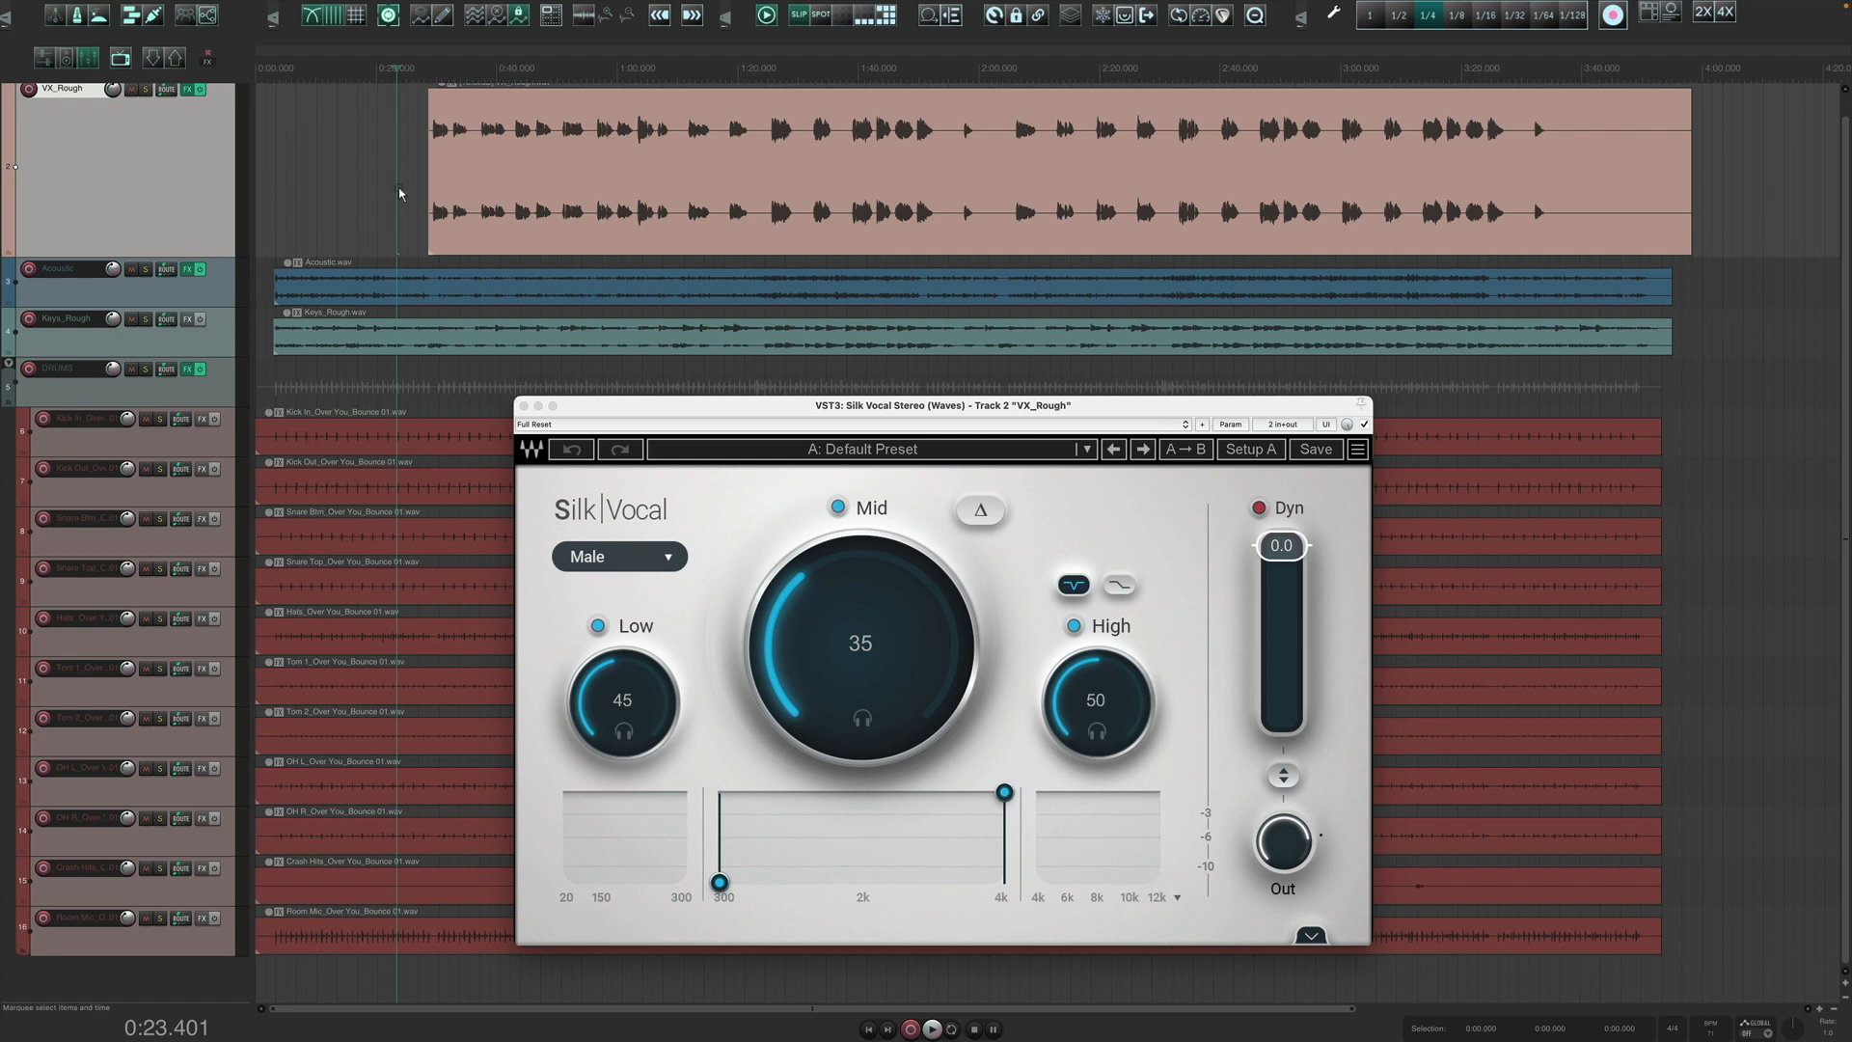
# Bypass the VX_Rough track's effects and start playback to hear the raw vocal in the mix.
pyautogui.click(199, 90)
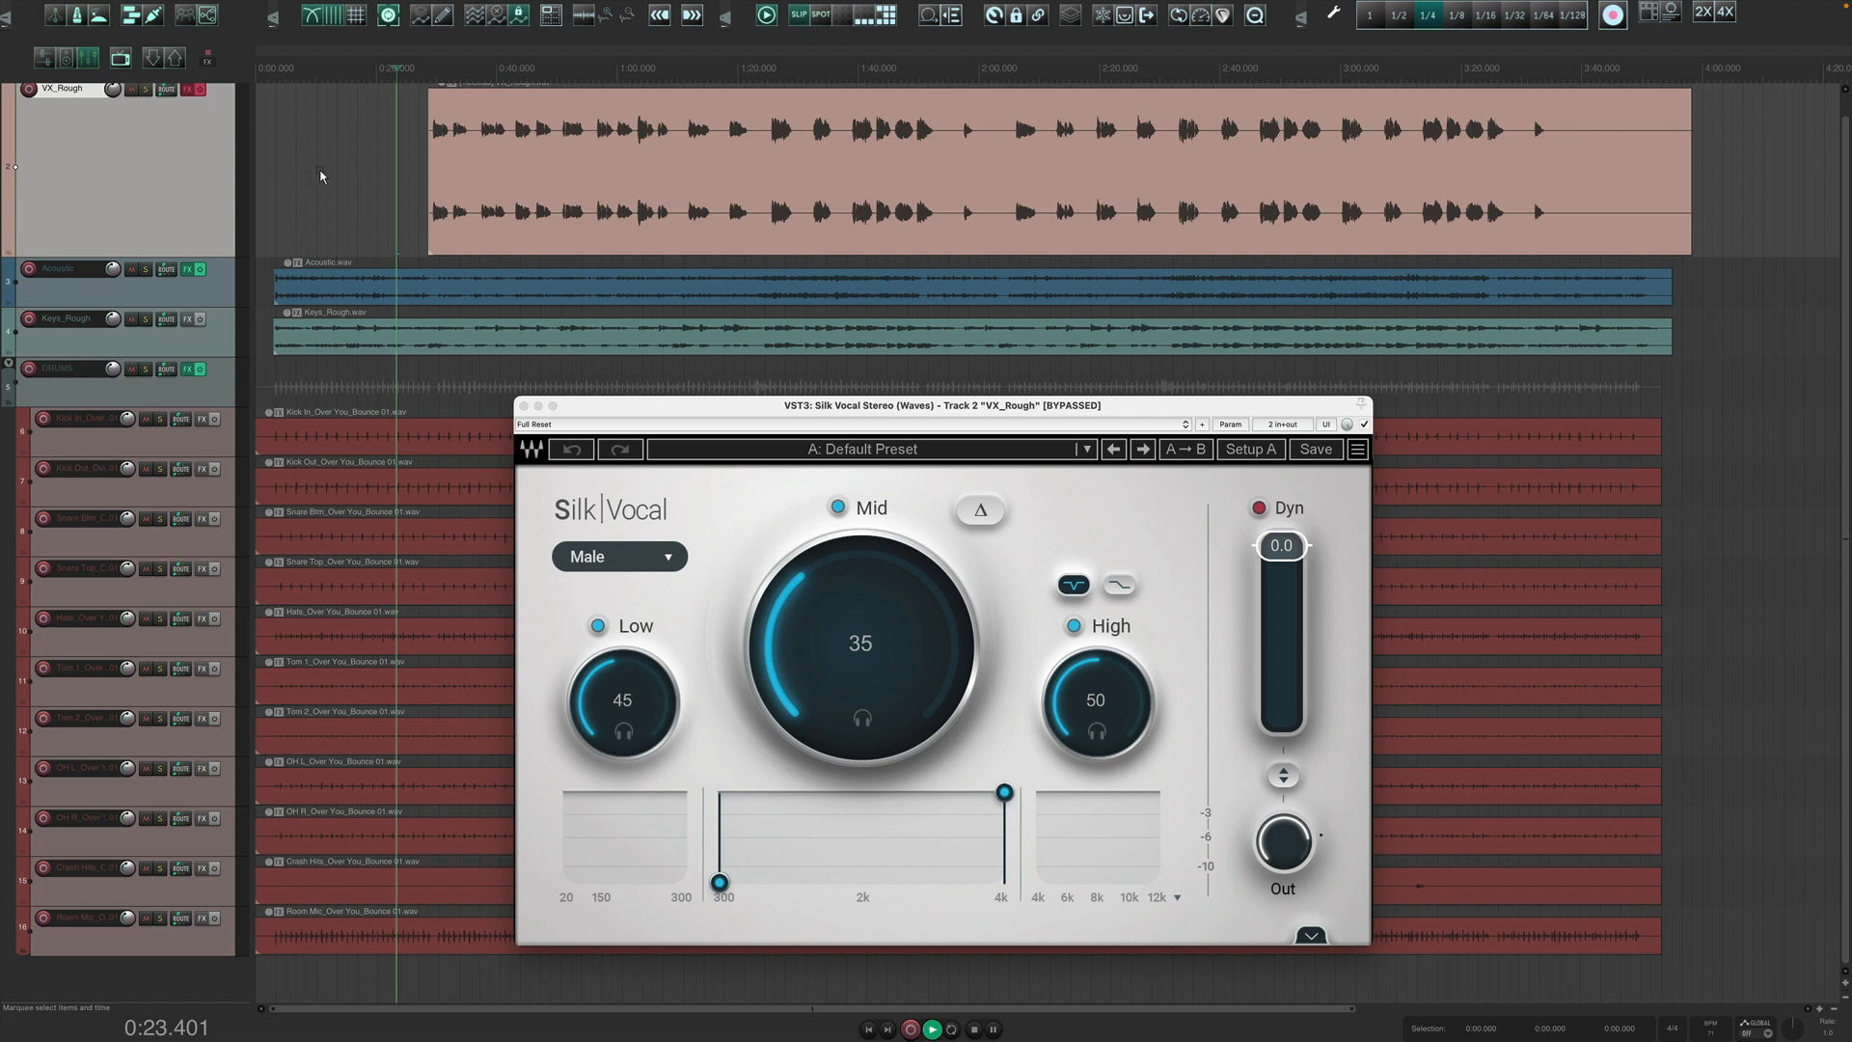
pyautogui.press('space')
pyautogui.scroll(1, 374, 192)
pyautogui.scroll(4, 373, 192)
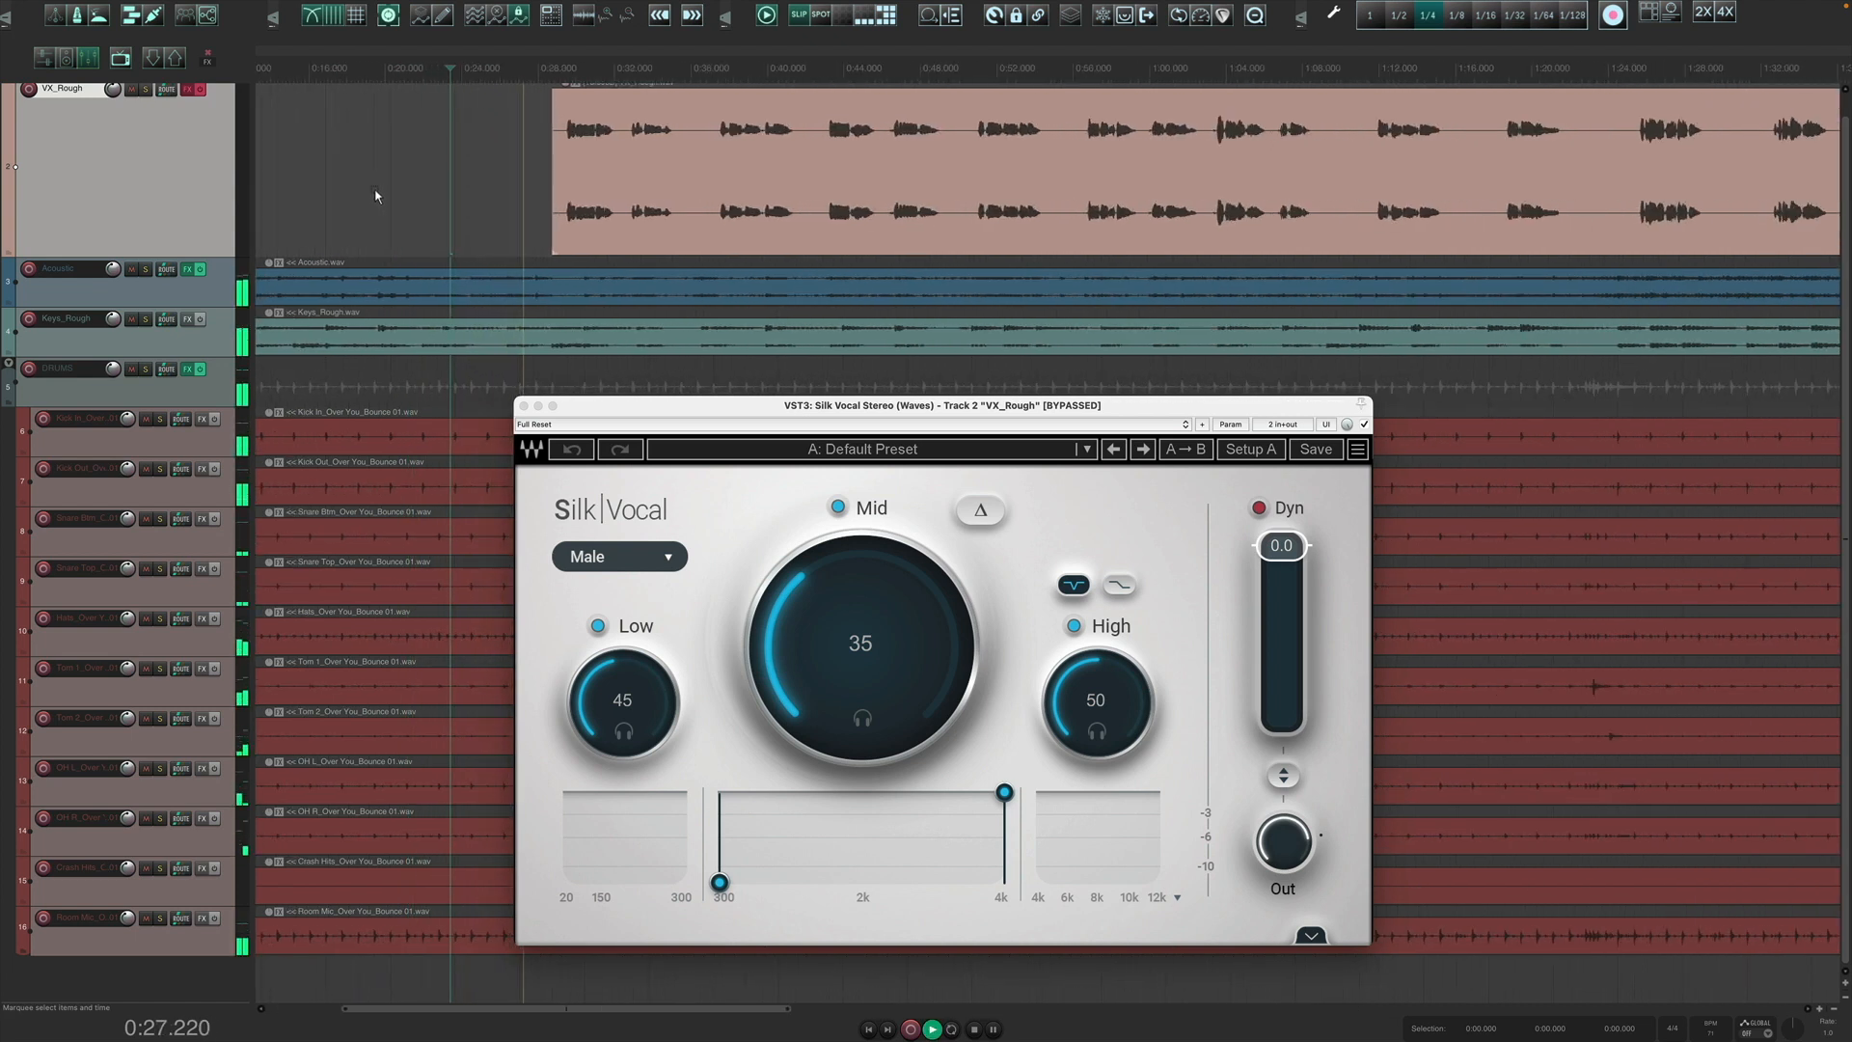
pyautogui.scroll(1, 175, 187)
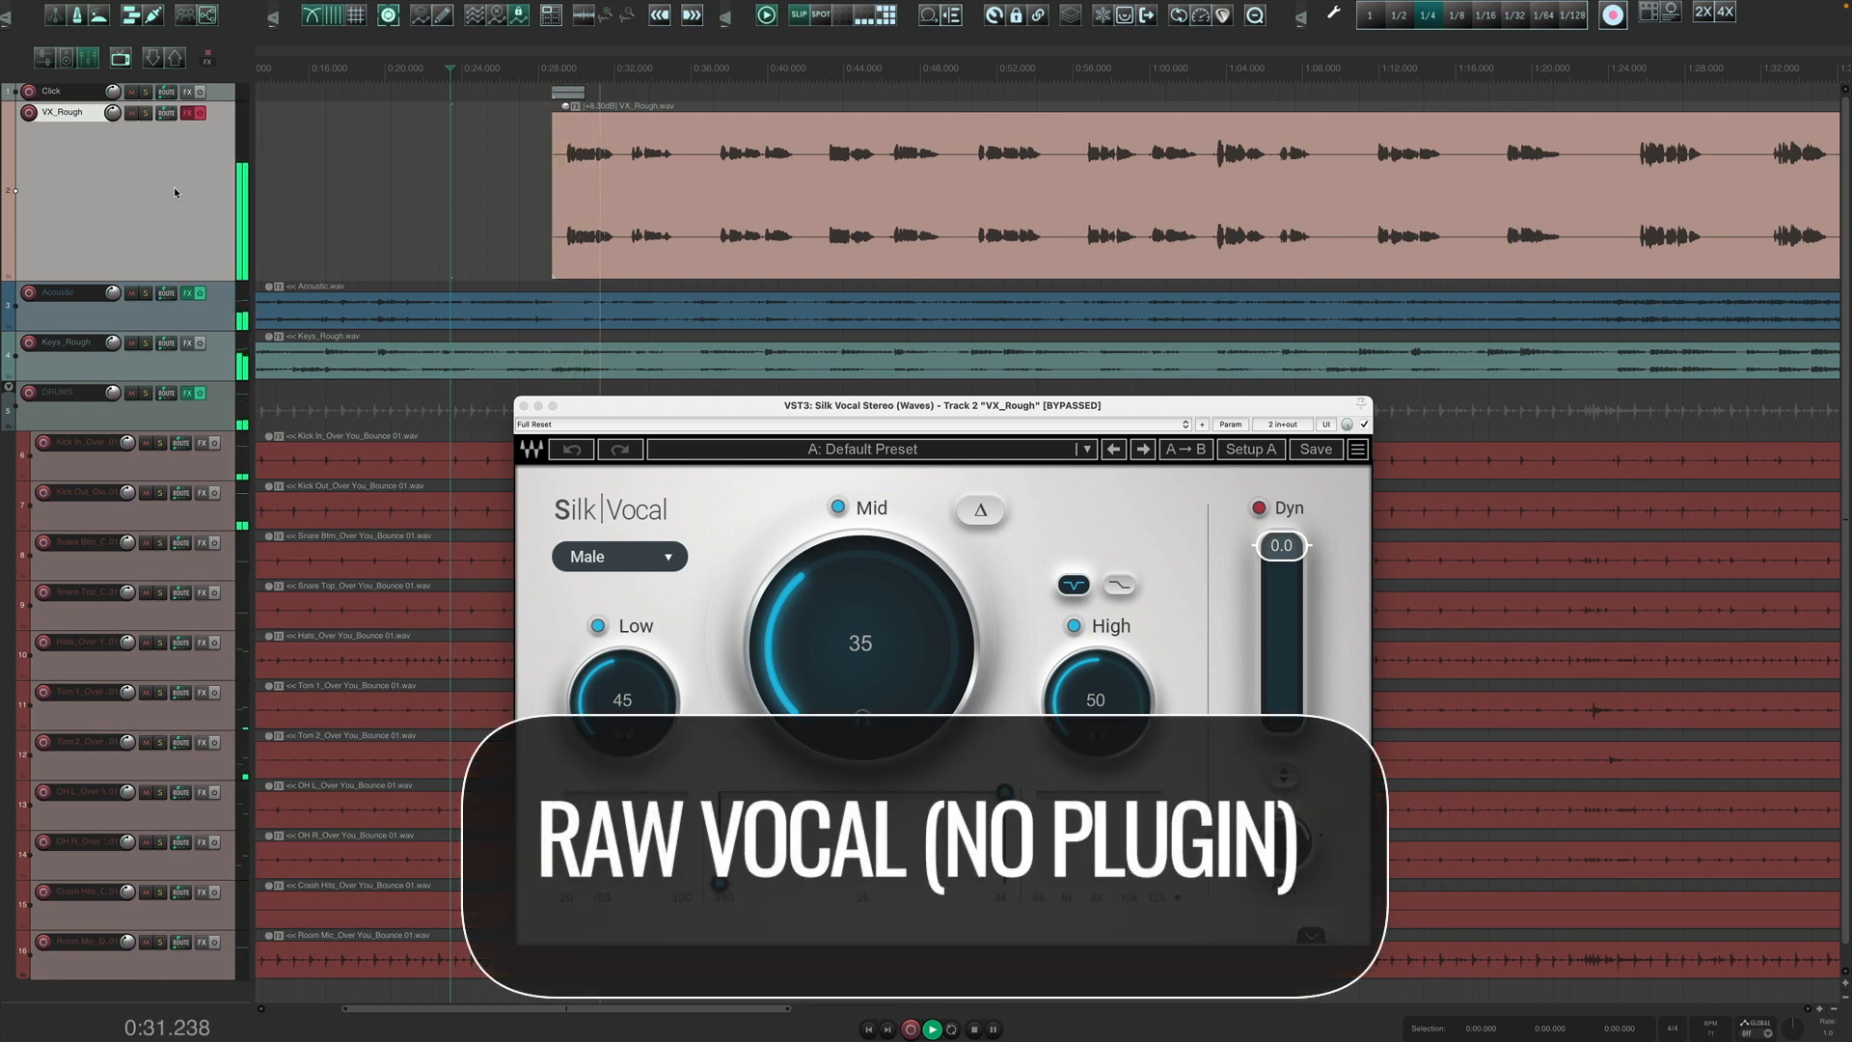
# Solo the VX_Rough track to hear the raw vocal alone, then unsolo it and stop playback.
pyautogui.click(146, 114)
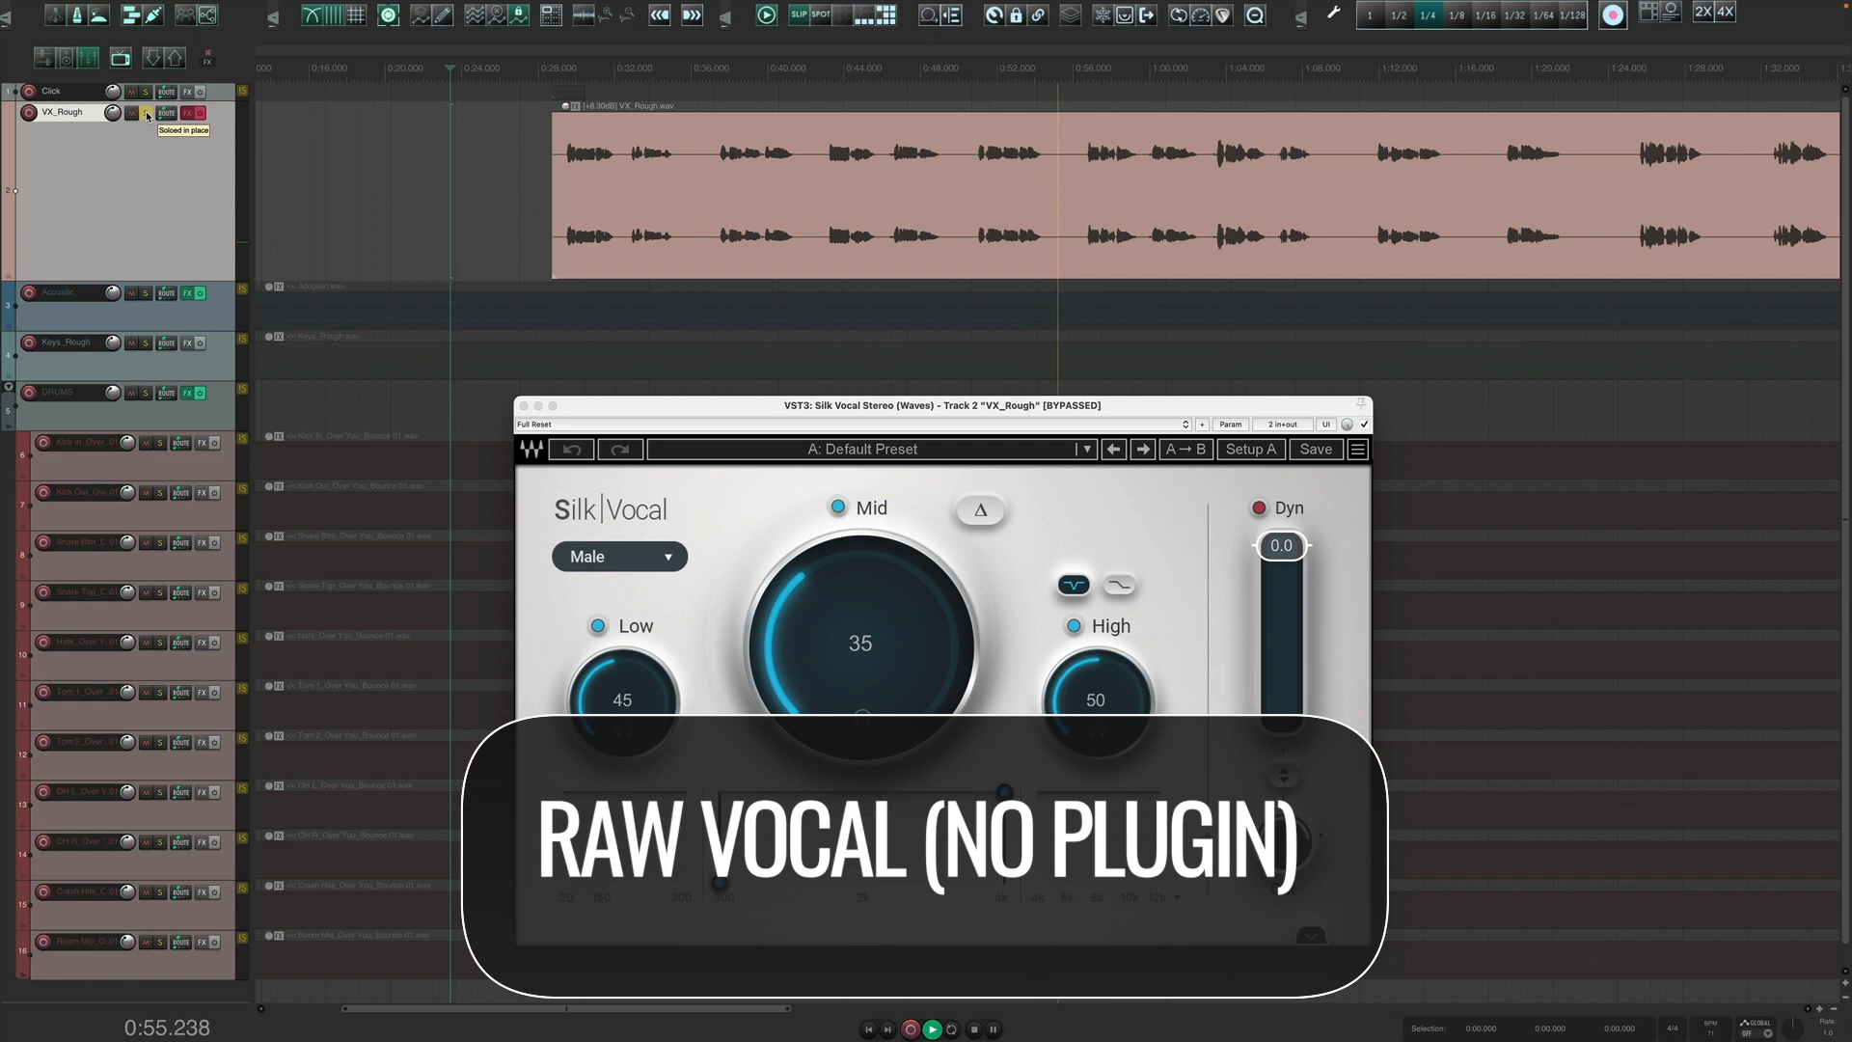
pyautogui.click(146, 115)
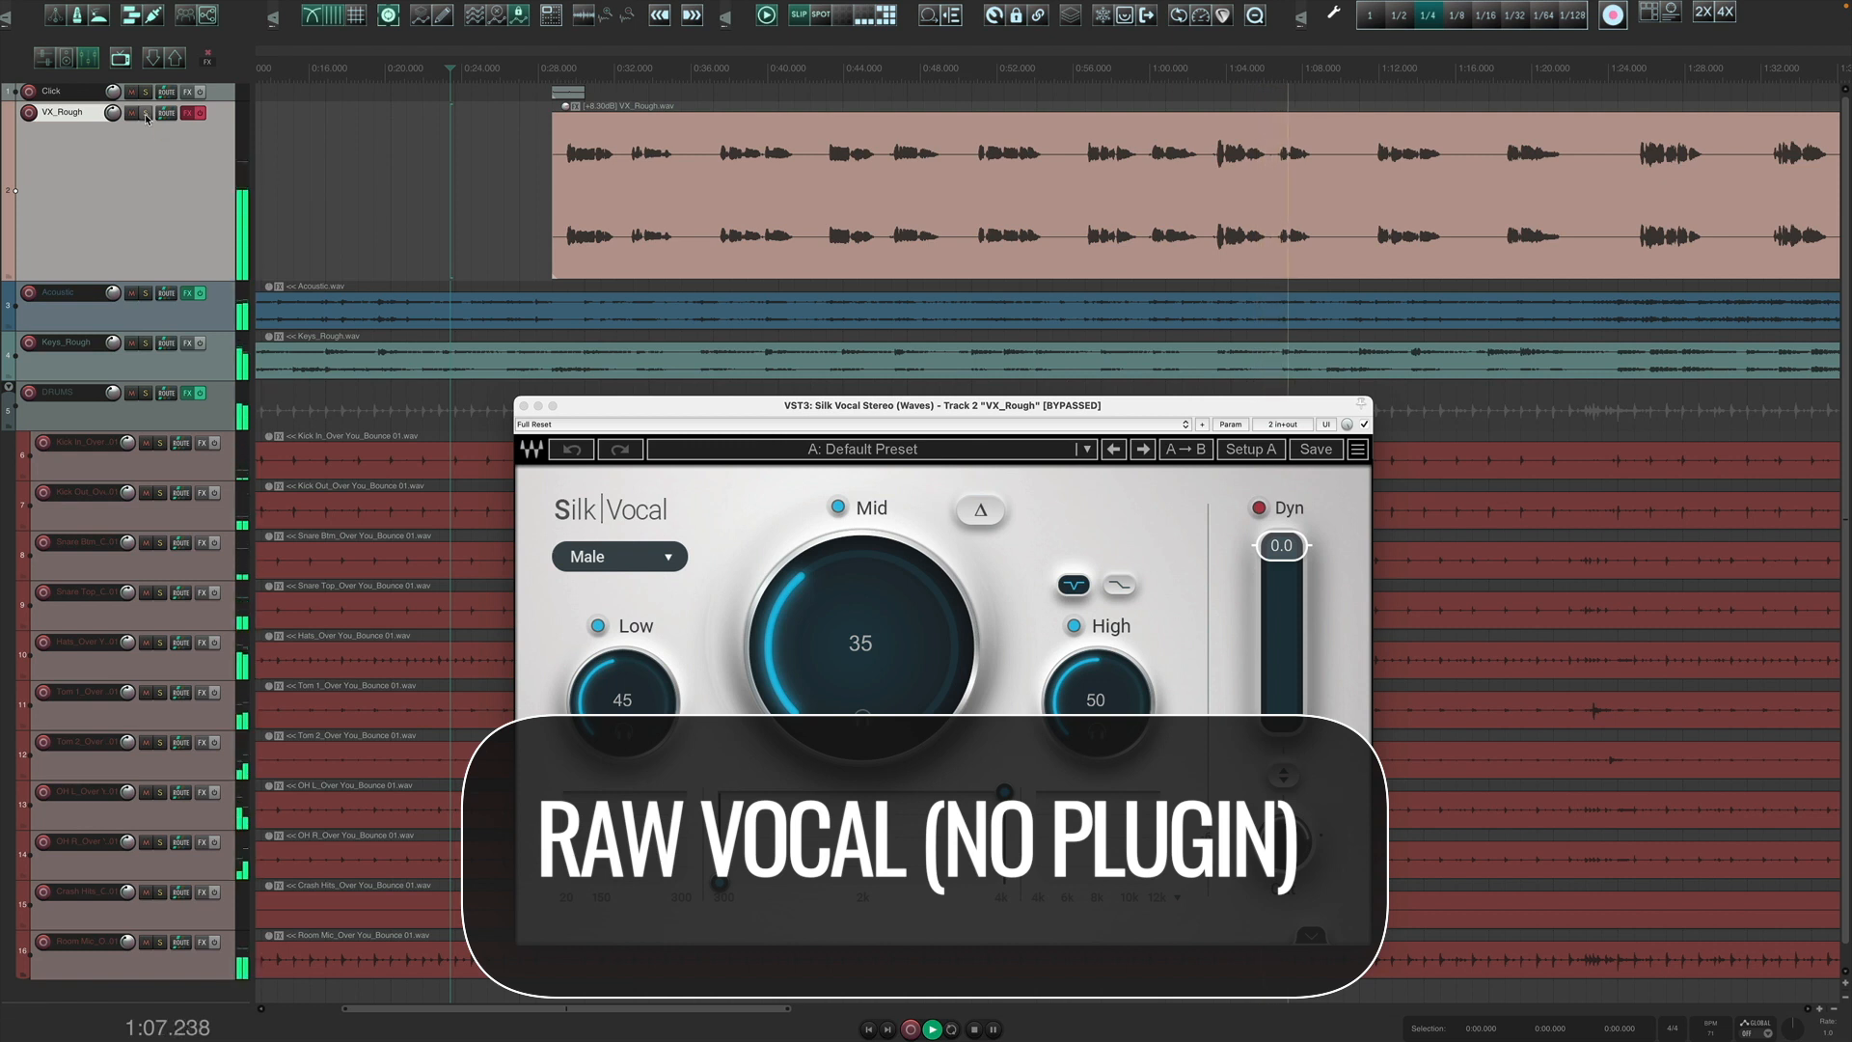
pyautogui.press('space')
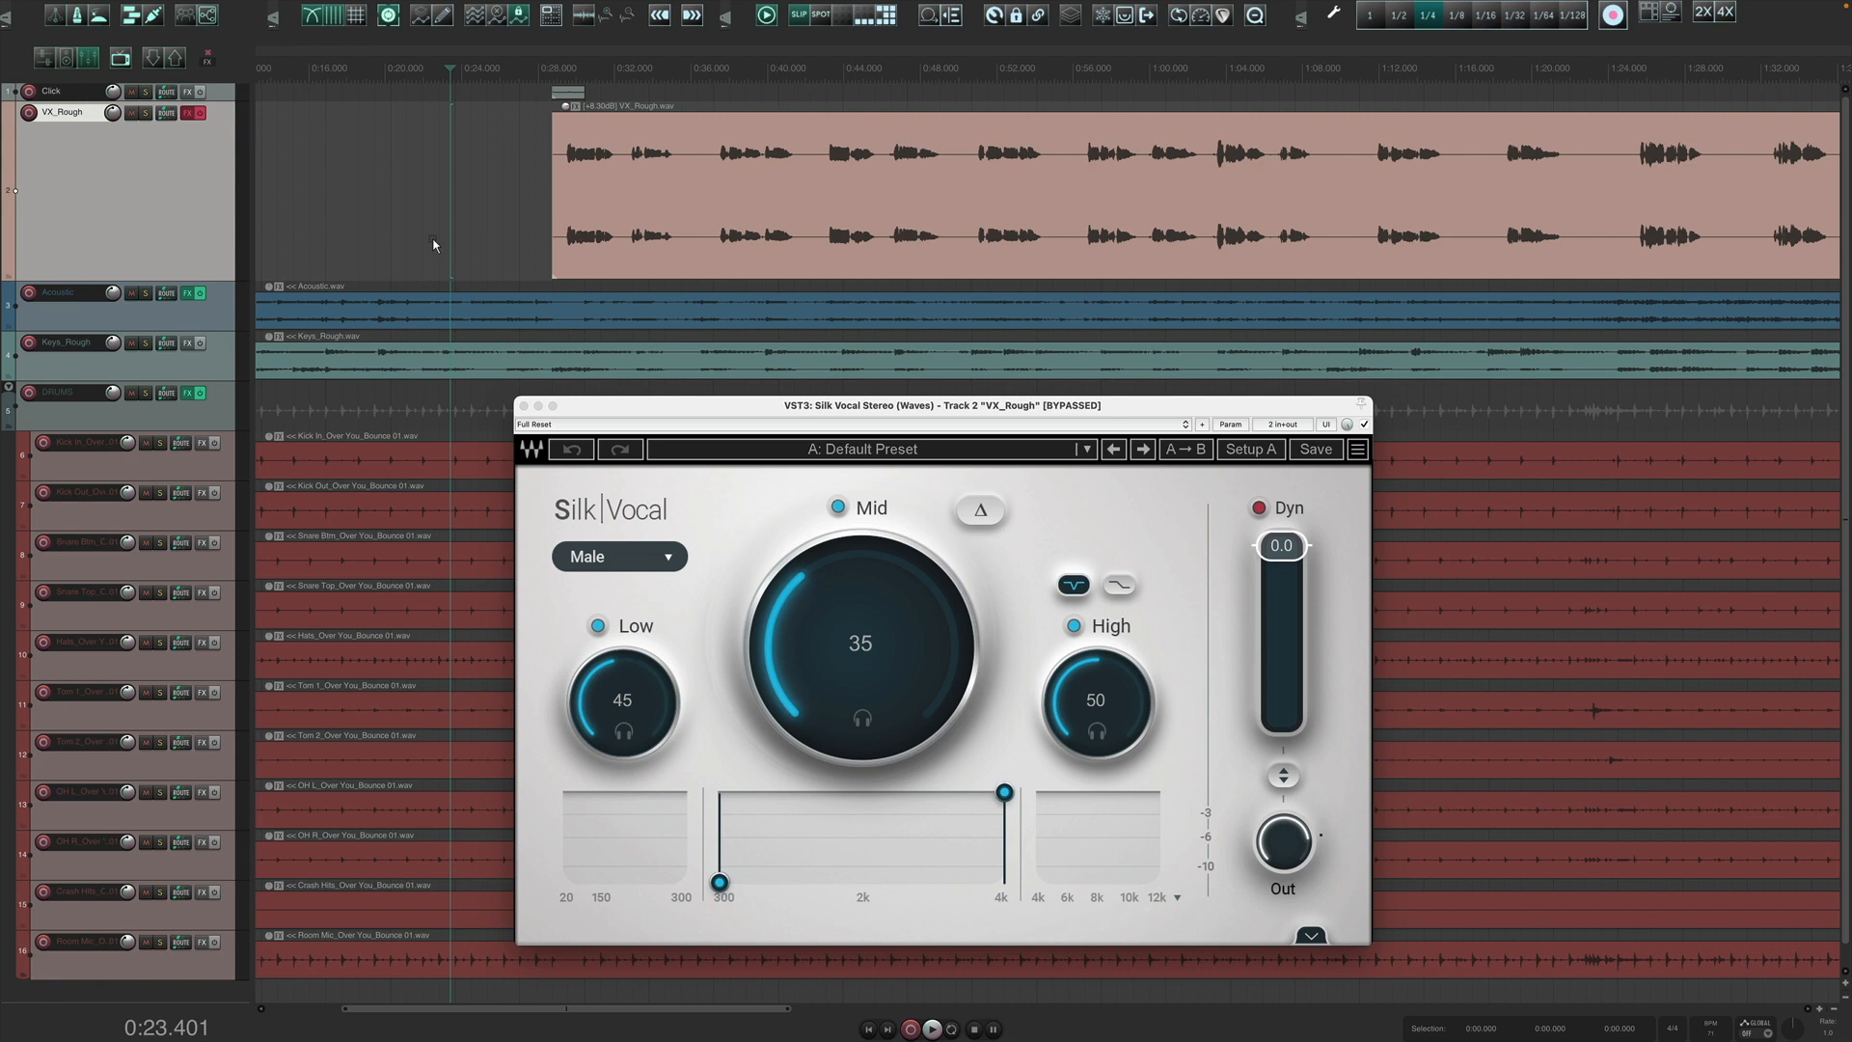
# Re-enable the VX_Rough track's effects, with the plugin window moved slightly higher, and solo the track.
pyautogui.click(202, 116)
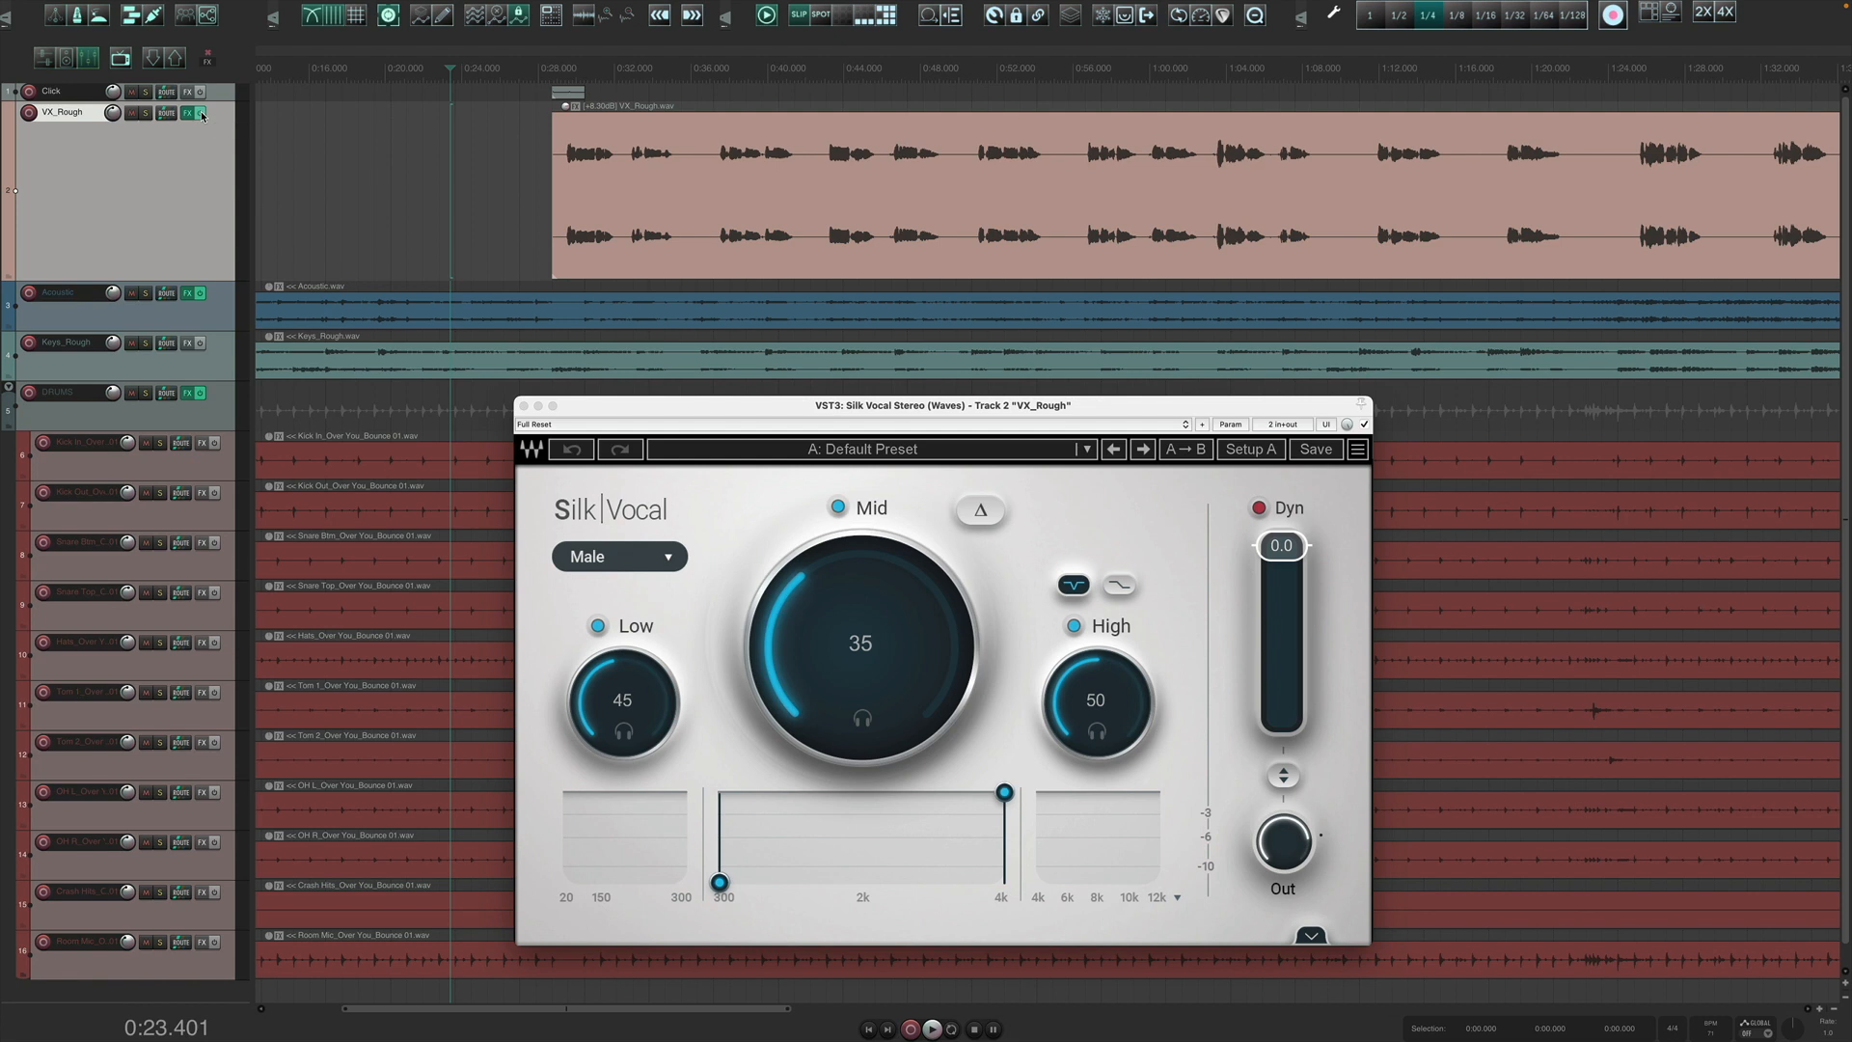
pyautogui.moveTo(645, 412); pyautogui.dragTo(650, 324)
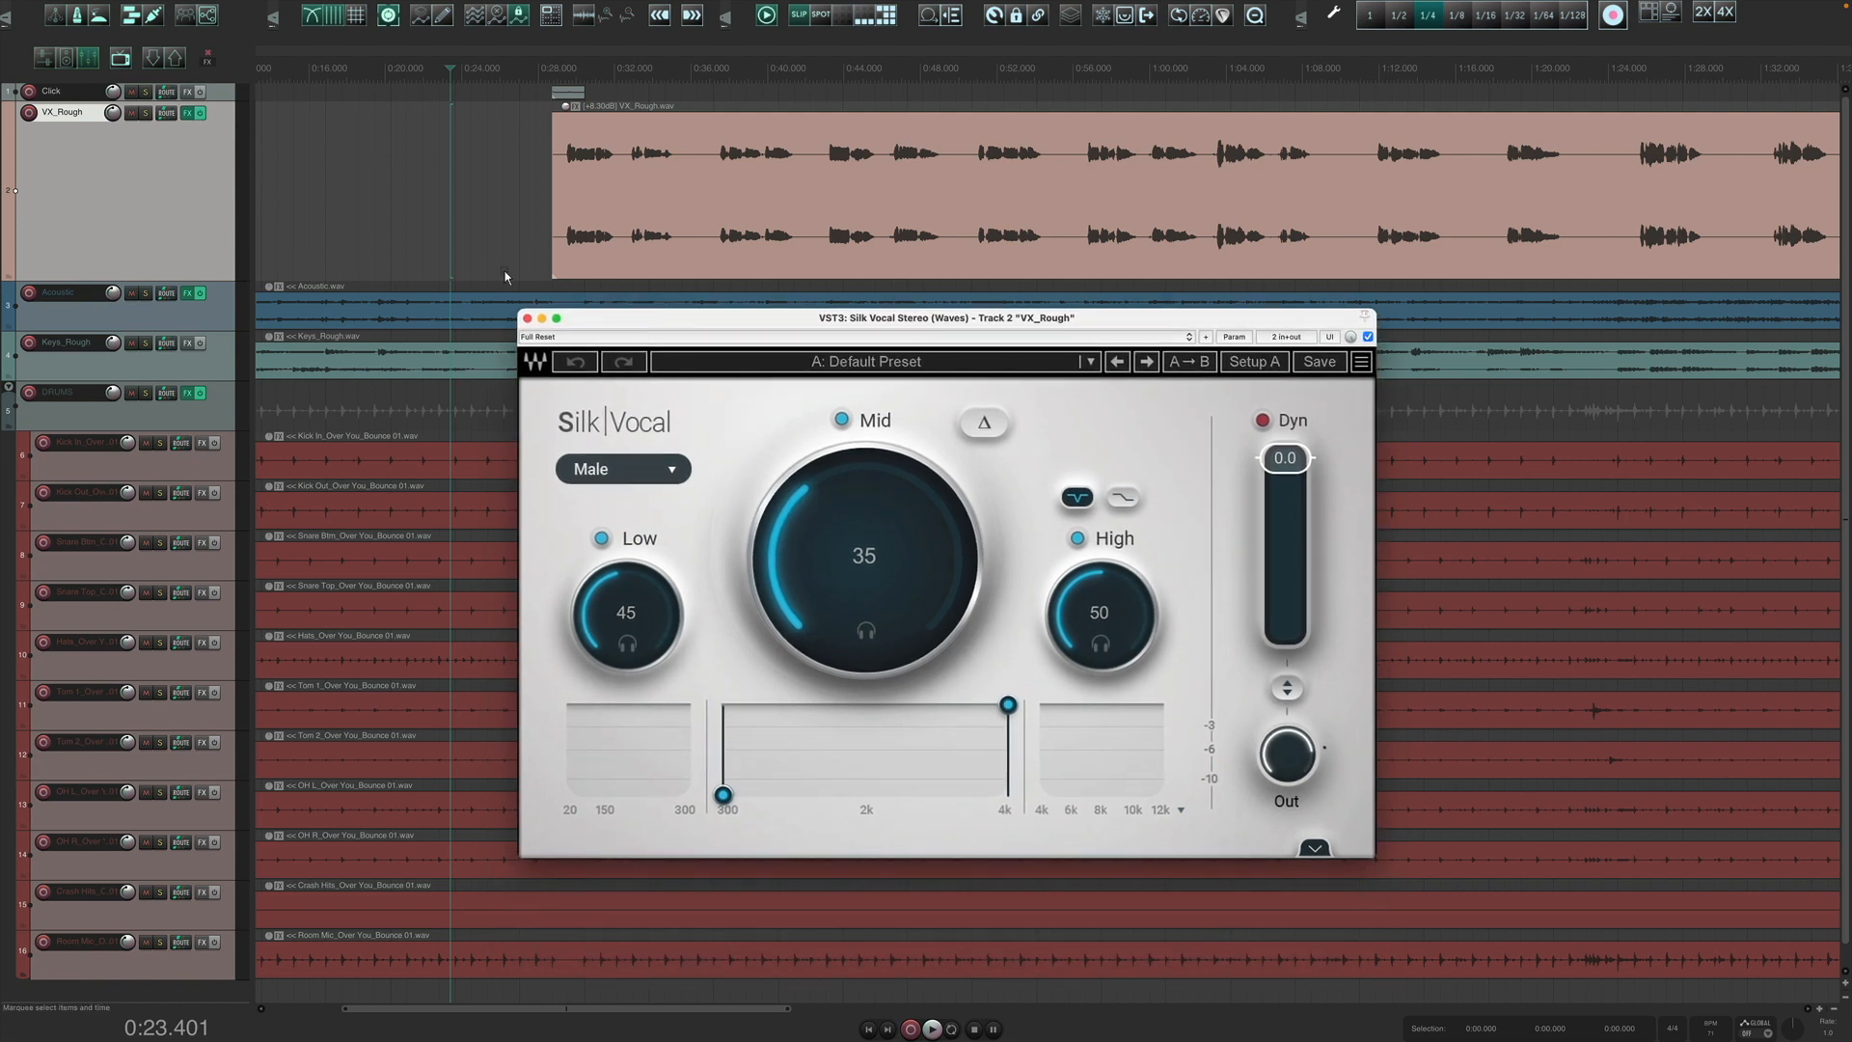
pyautogui.click(146, 113)
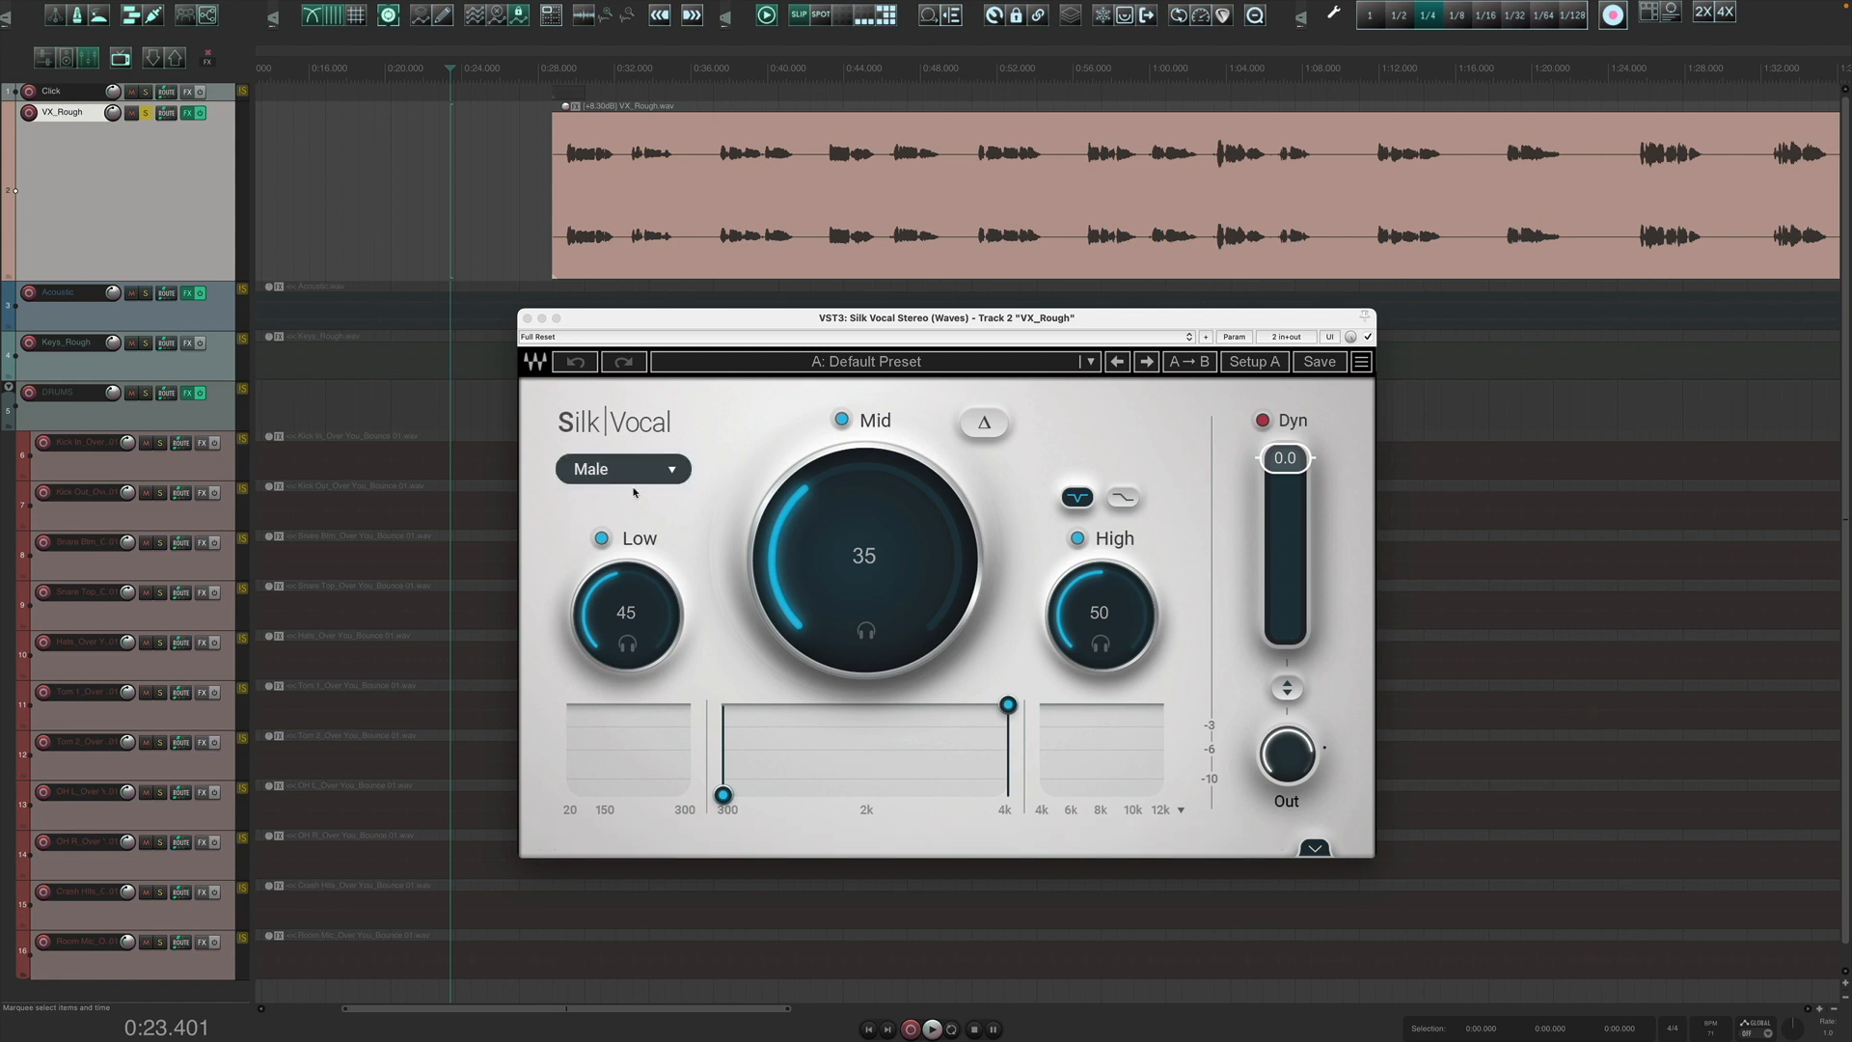
# Place the edit cursor at the start of the vocal clip, about 0:29.1, and bypass only the Silk Vocal plugin.
pyautogui.click(558, 72)
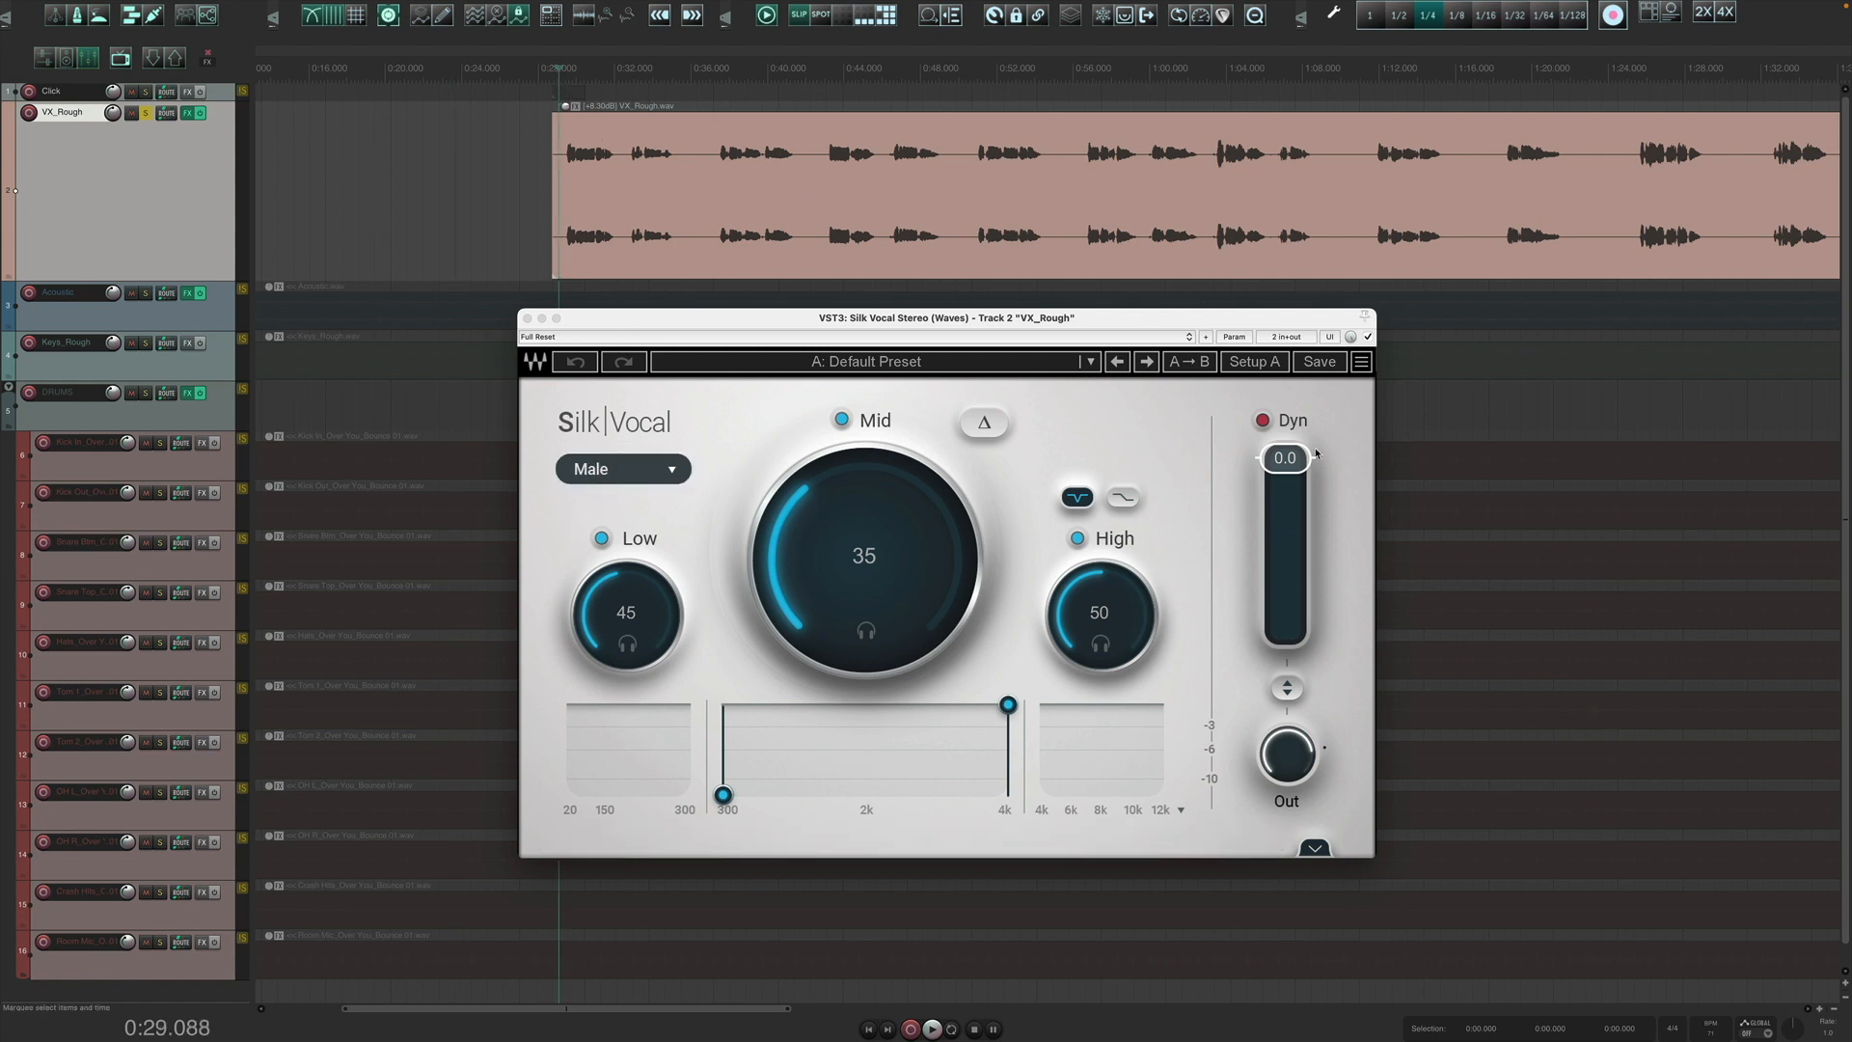
pyautogui.click(1368, 336)
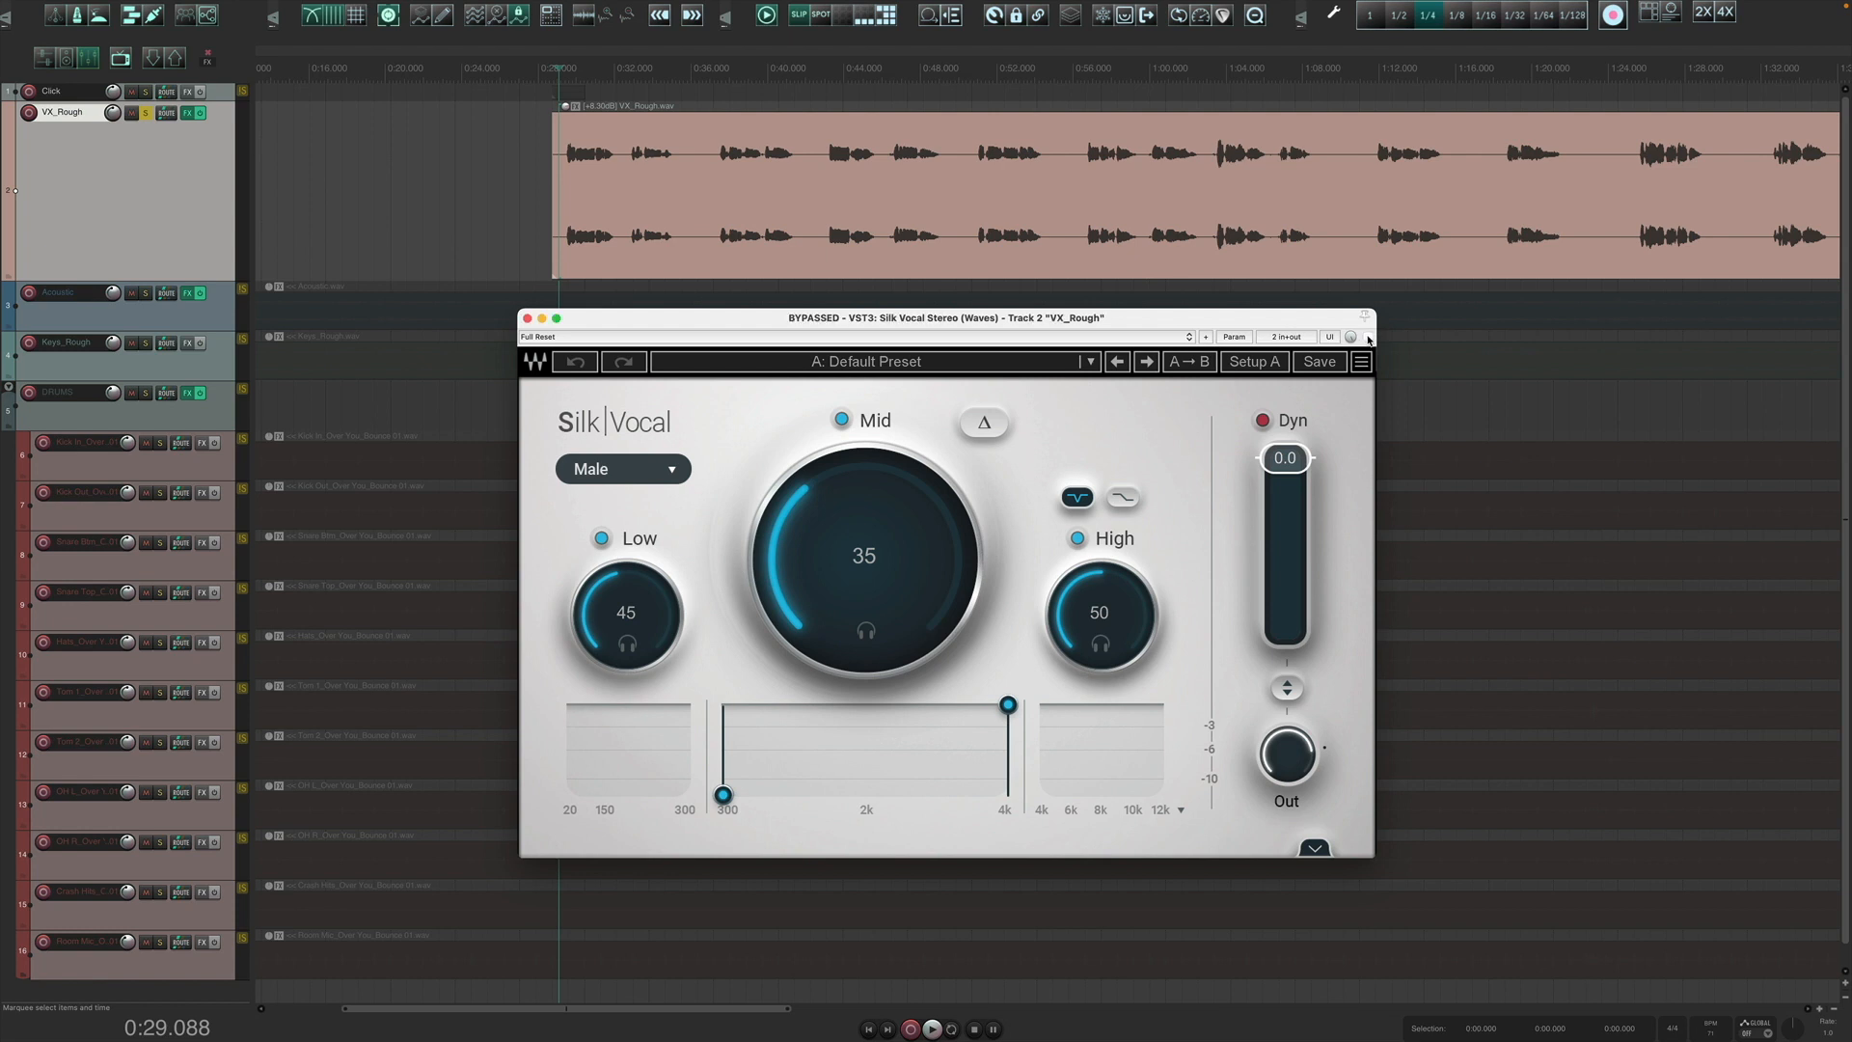
# Play the soloed vocal while toggling the Silk Vocal plugin on and off for comparison, leaving it enabled with playback stopped.
pyautogui.press('space')
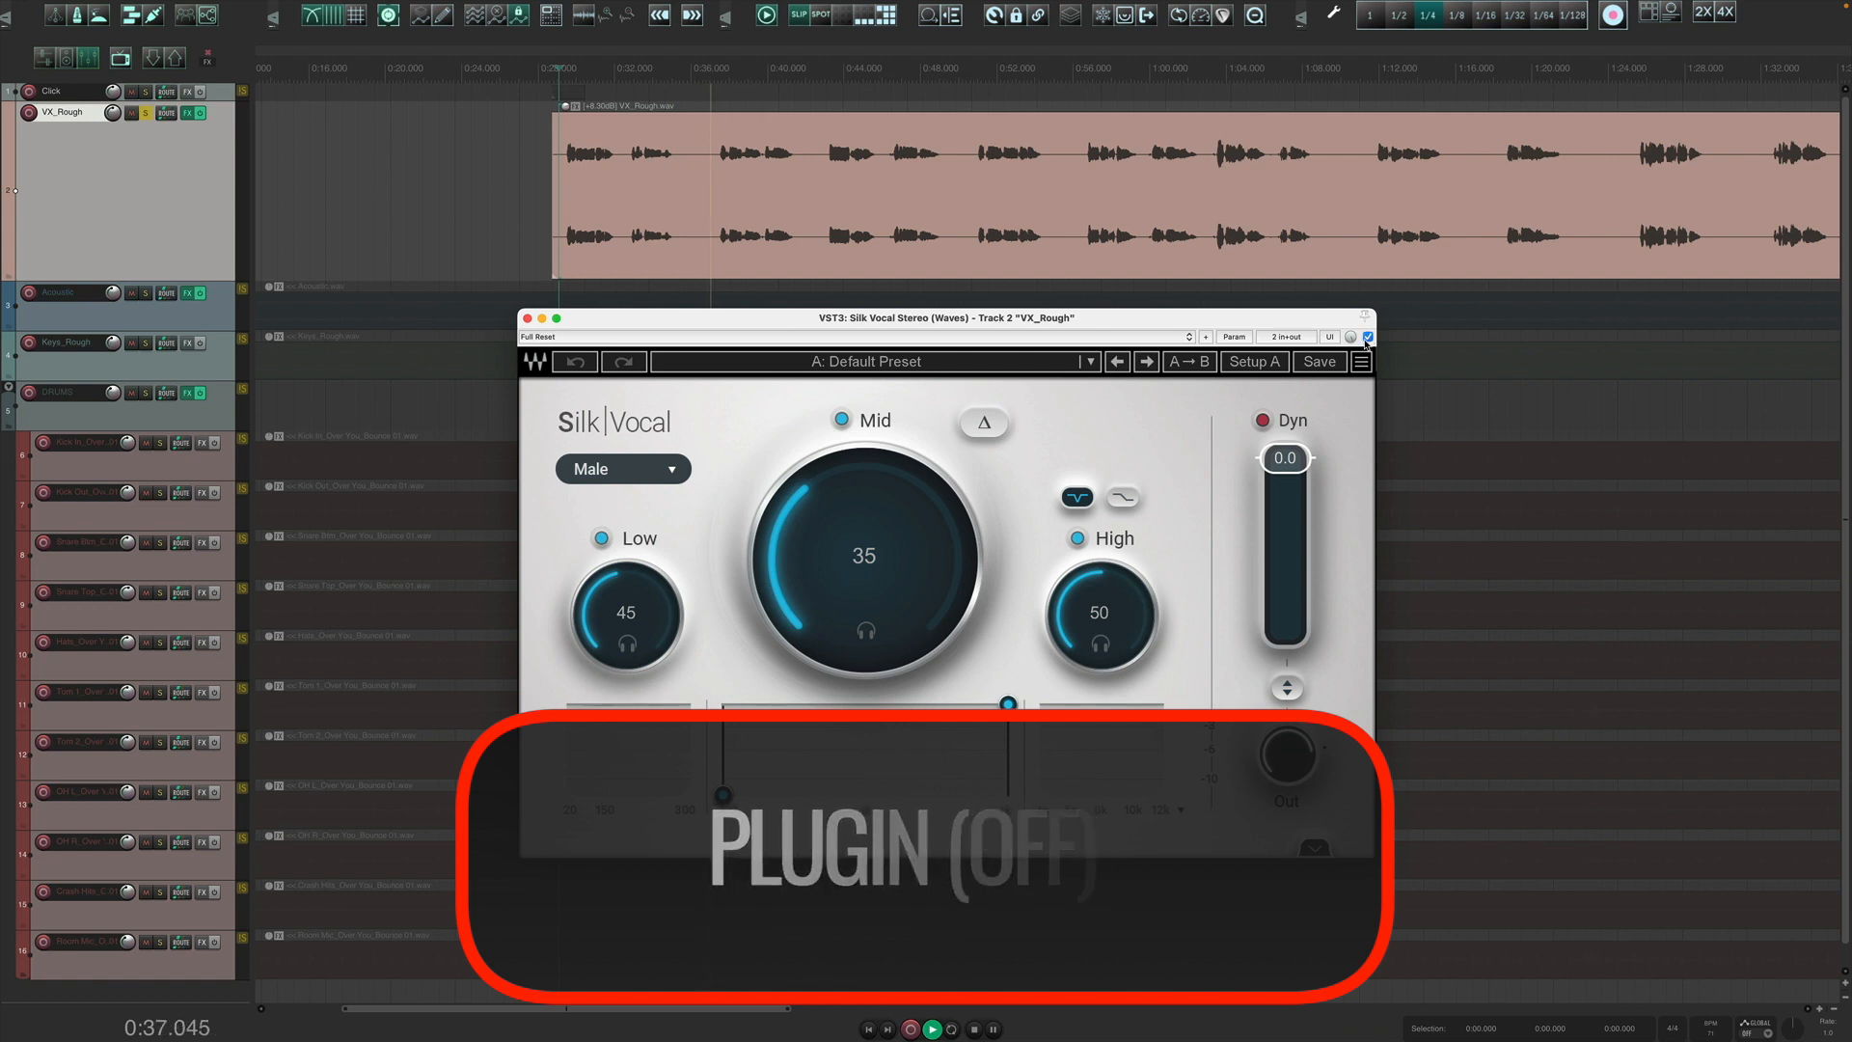
pyautogui.click(1367, 337)
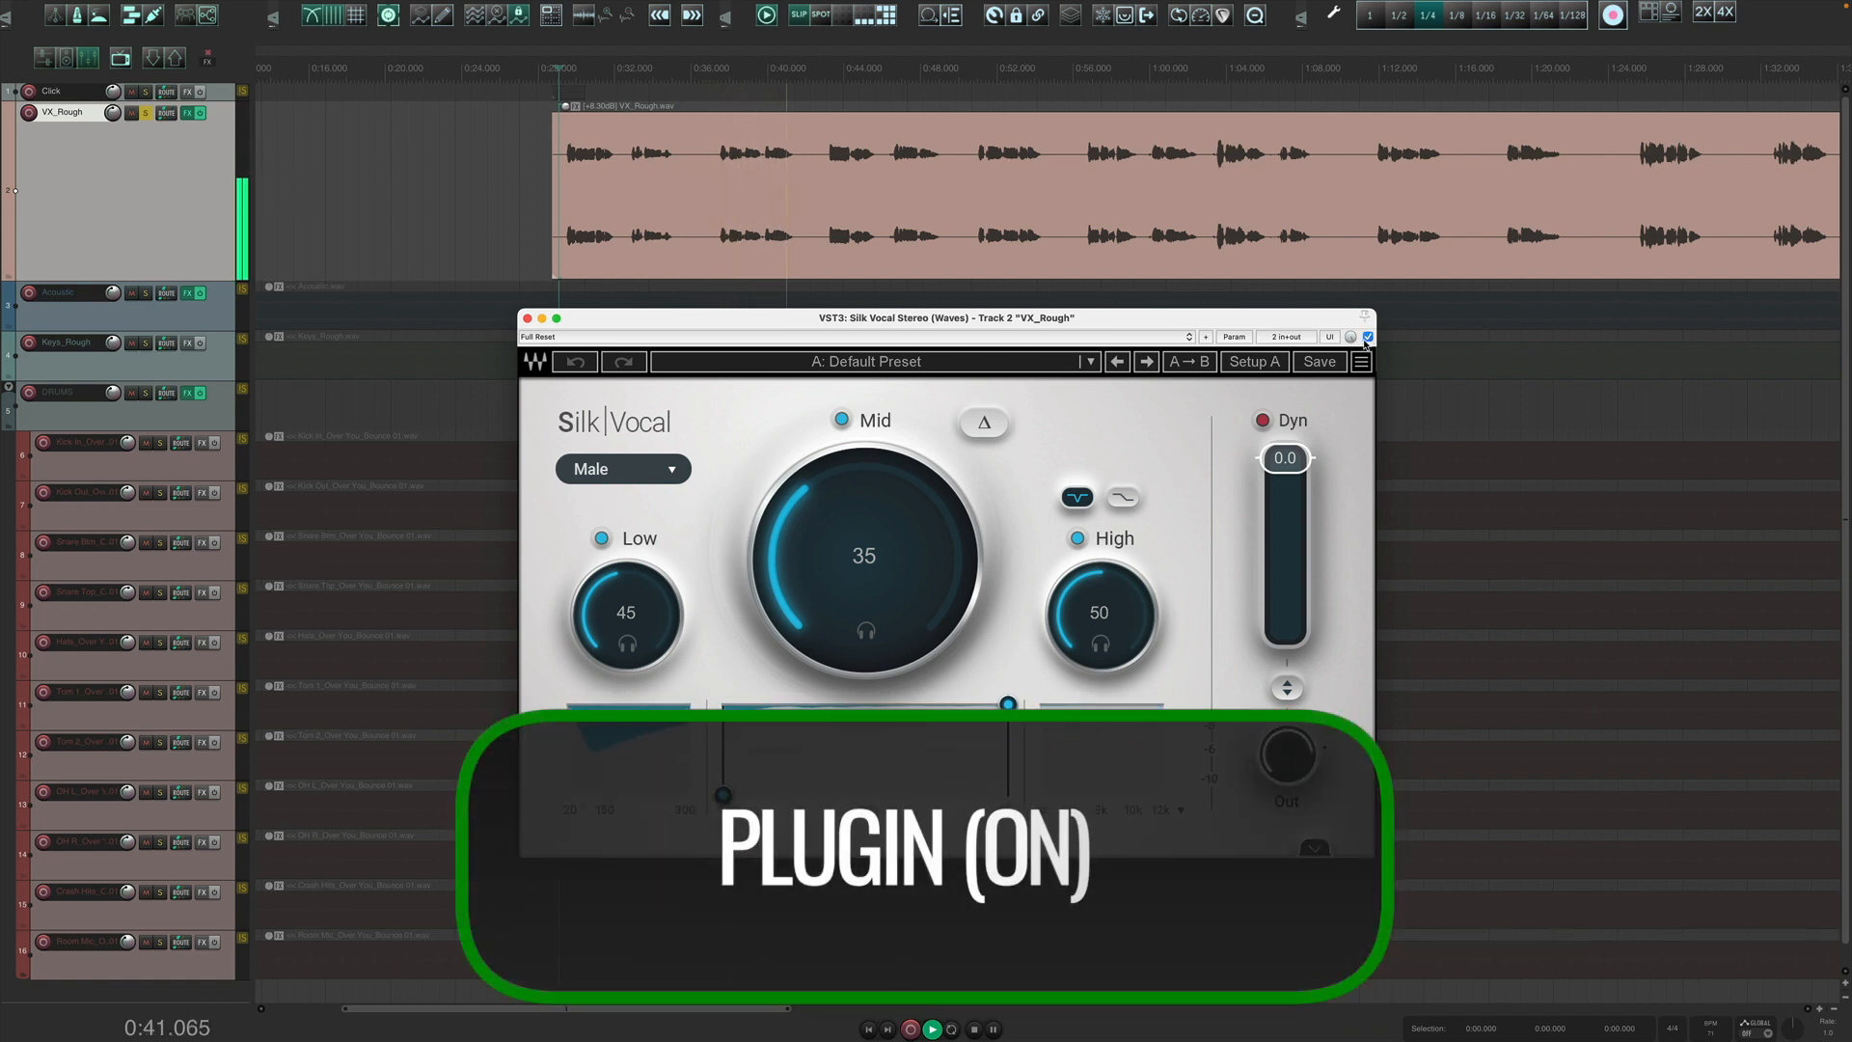
pyautogui.click(1367, 337)
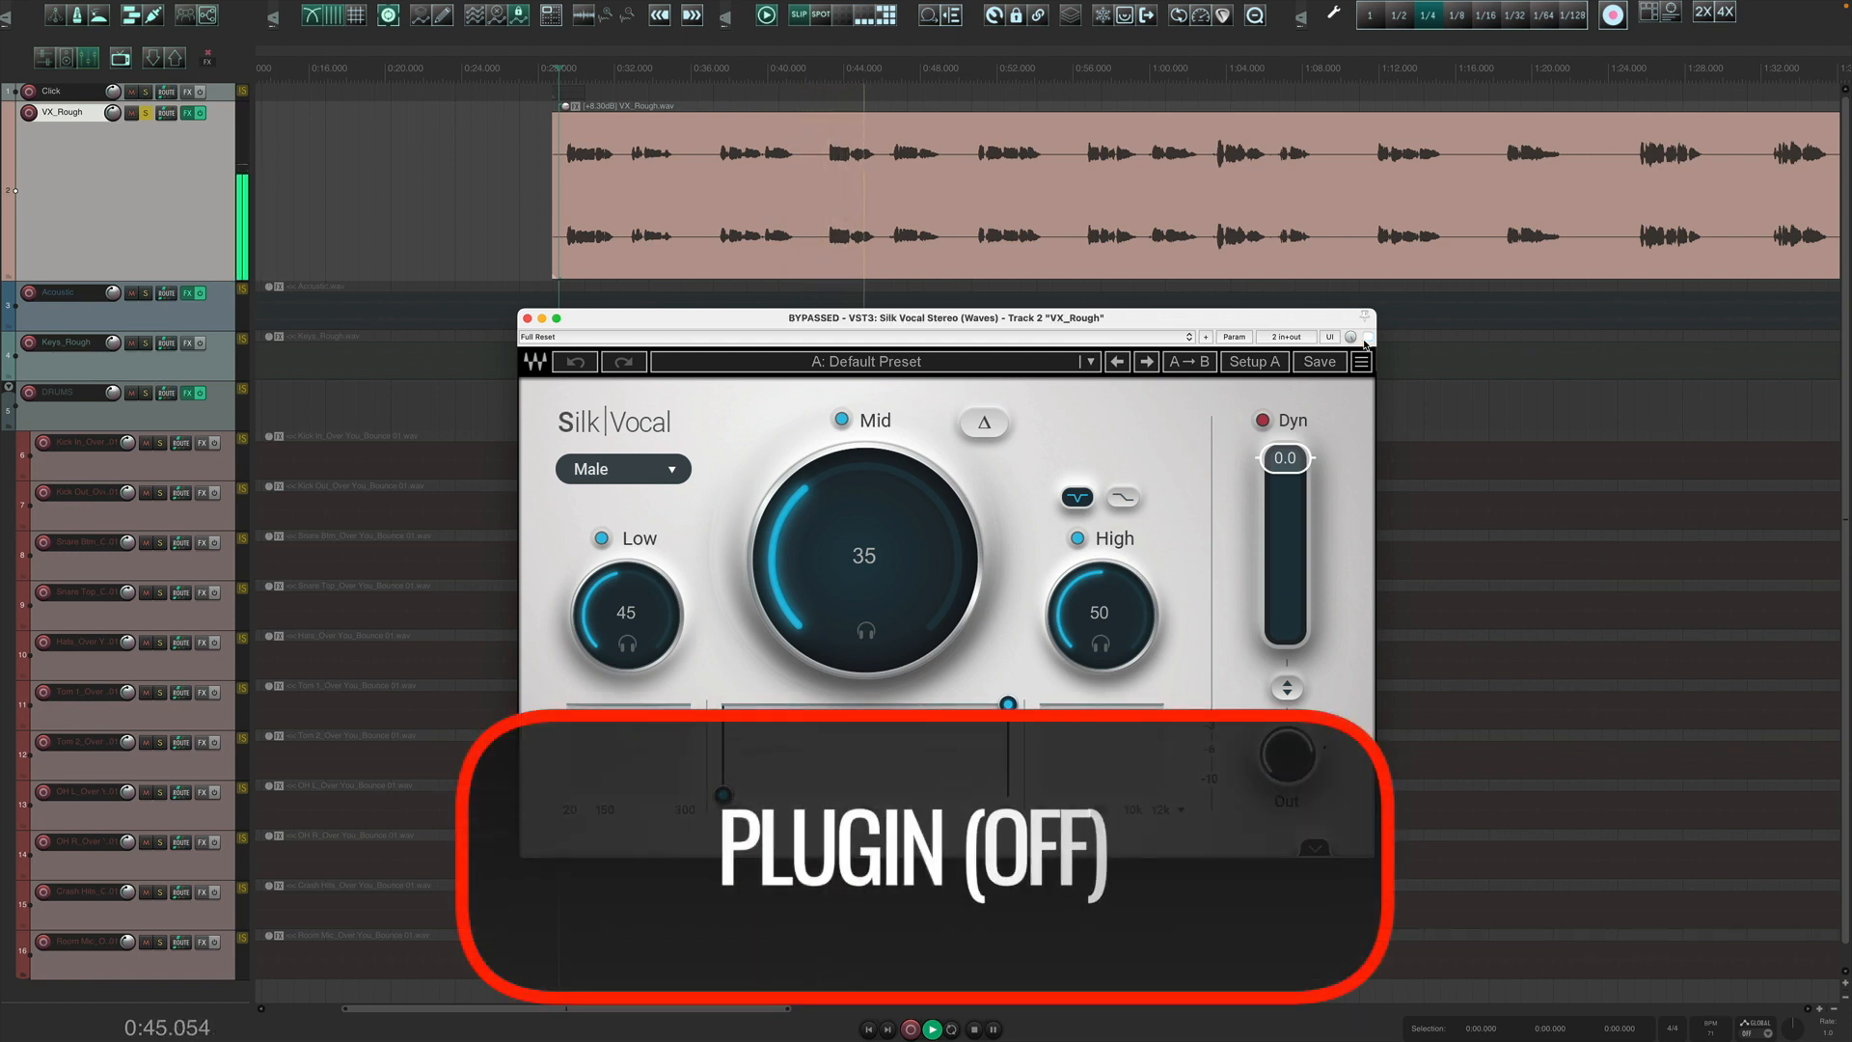
pyautogui.click(1368, 337)
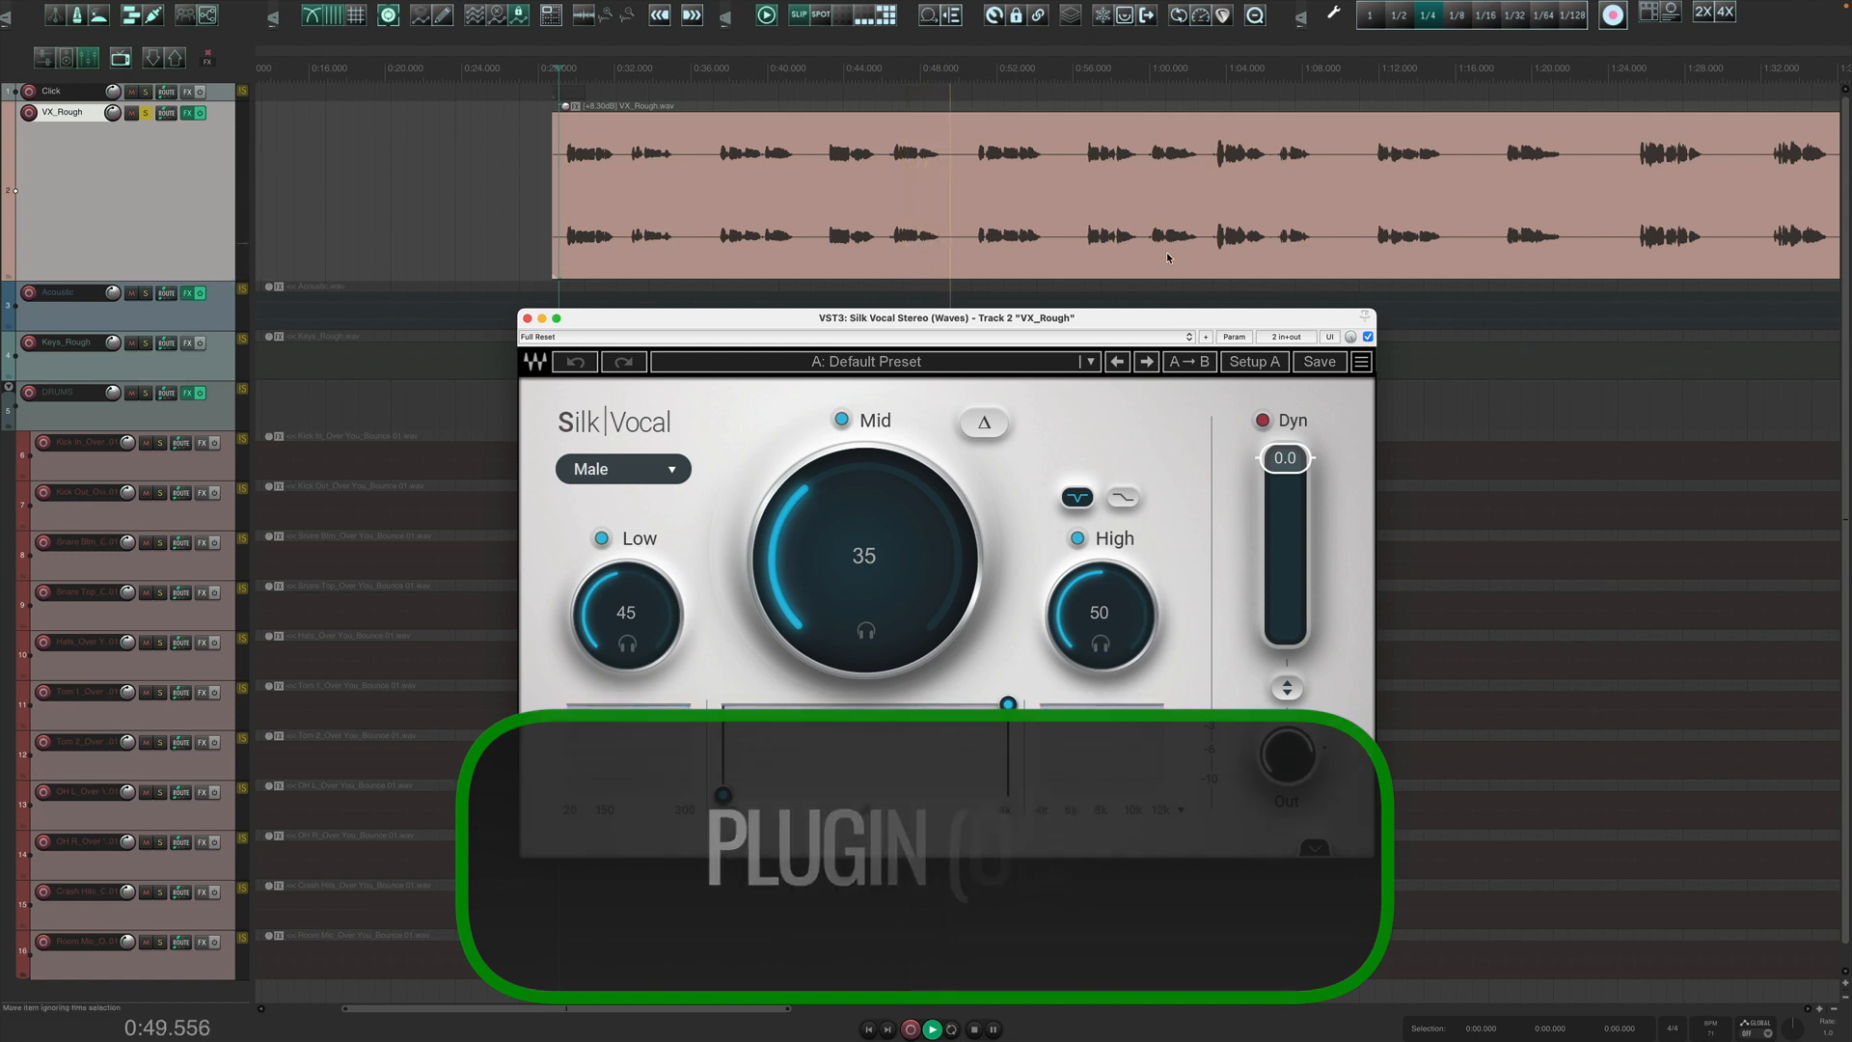
pyautogui.press('space')
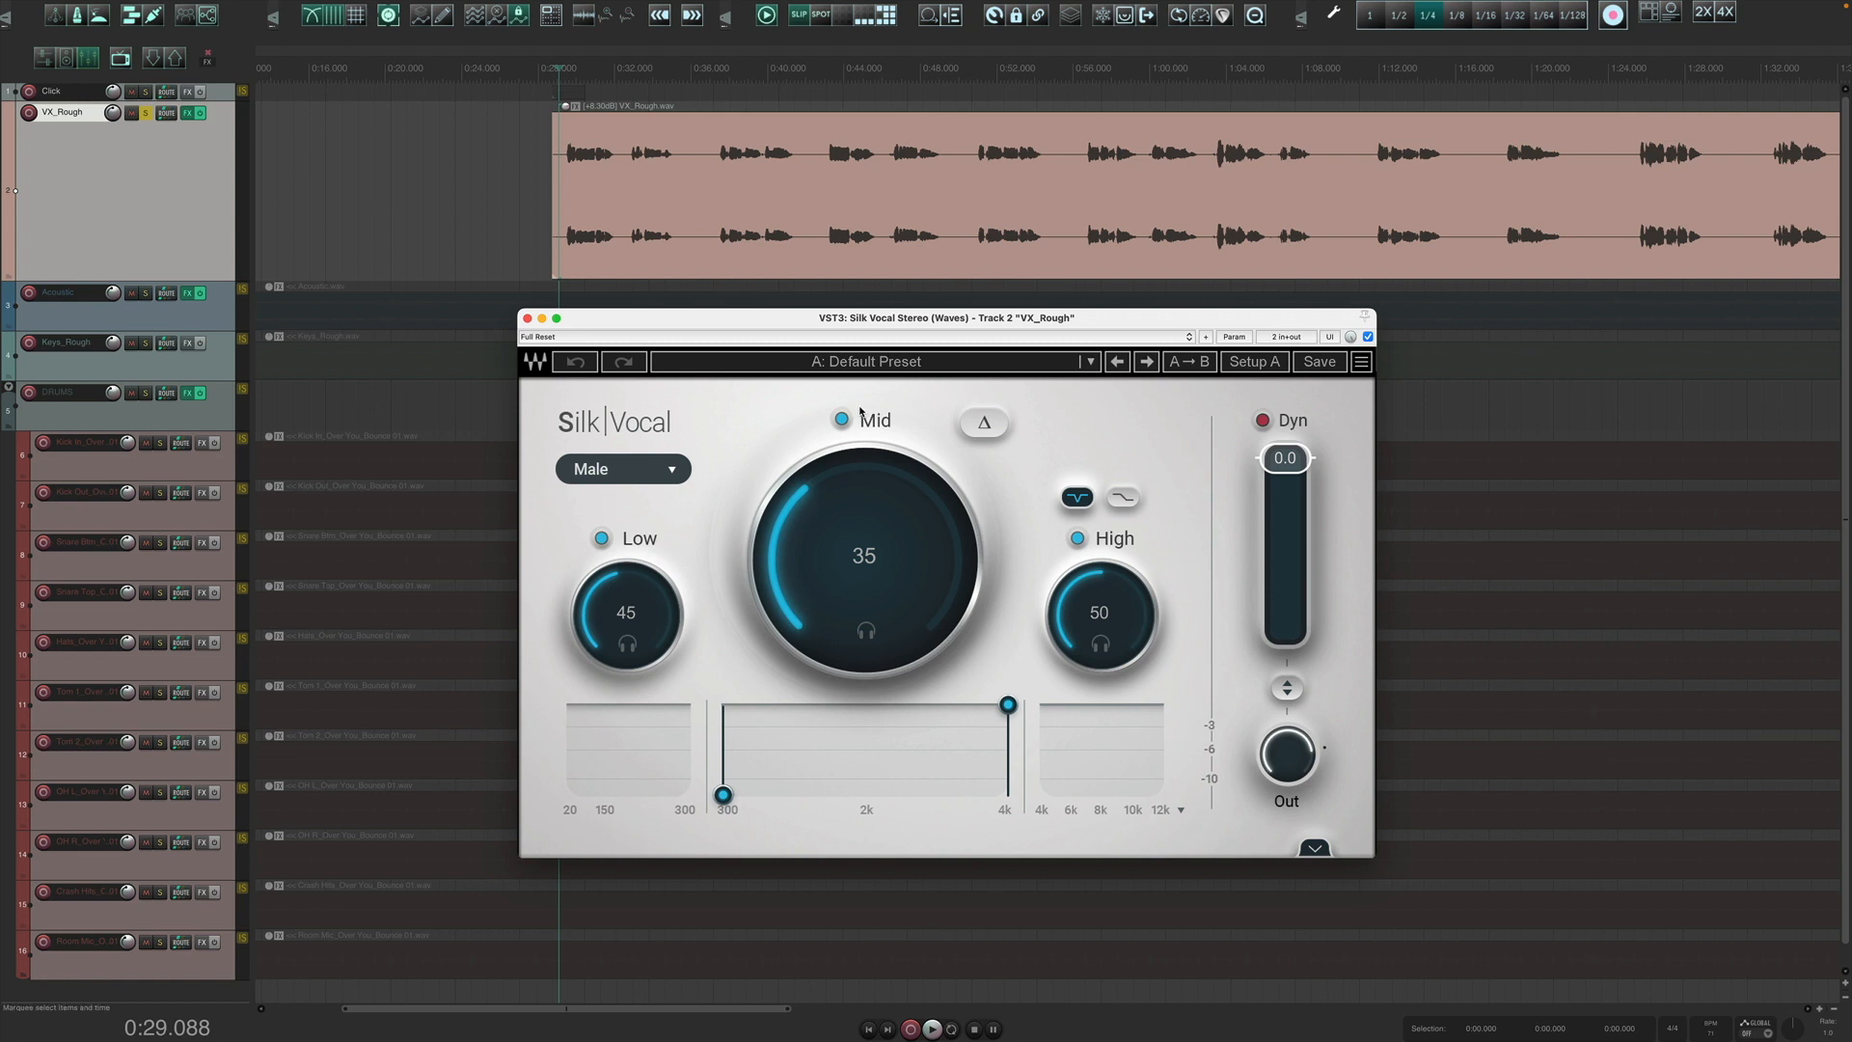
# Bypass the Mid and High bands, and set Low to 34 during playback, comparing the vocal with and without Low processing.
pyautogui.click(844, 419)
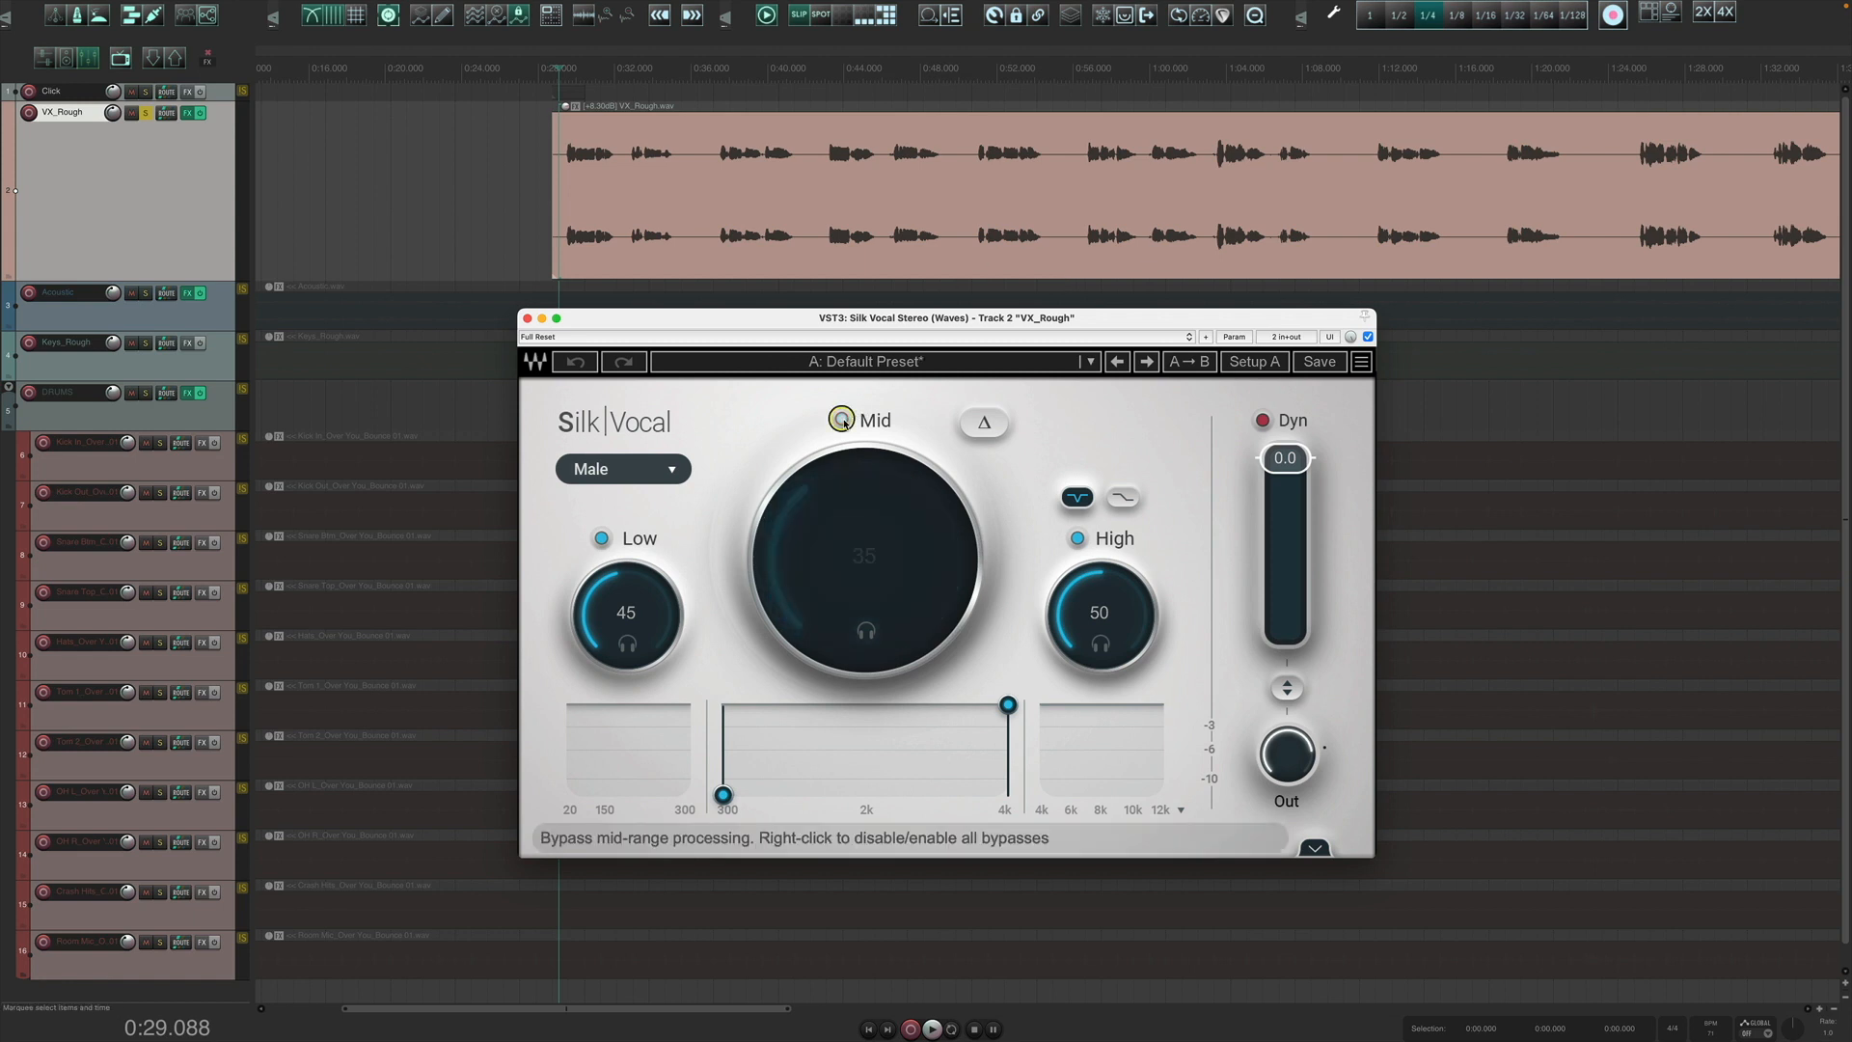
pyautogui.click(1077, 536)
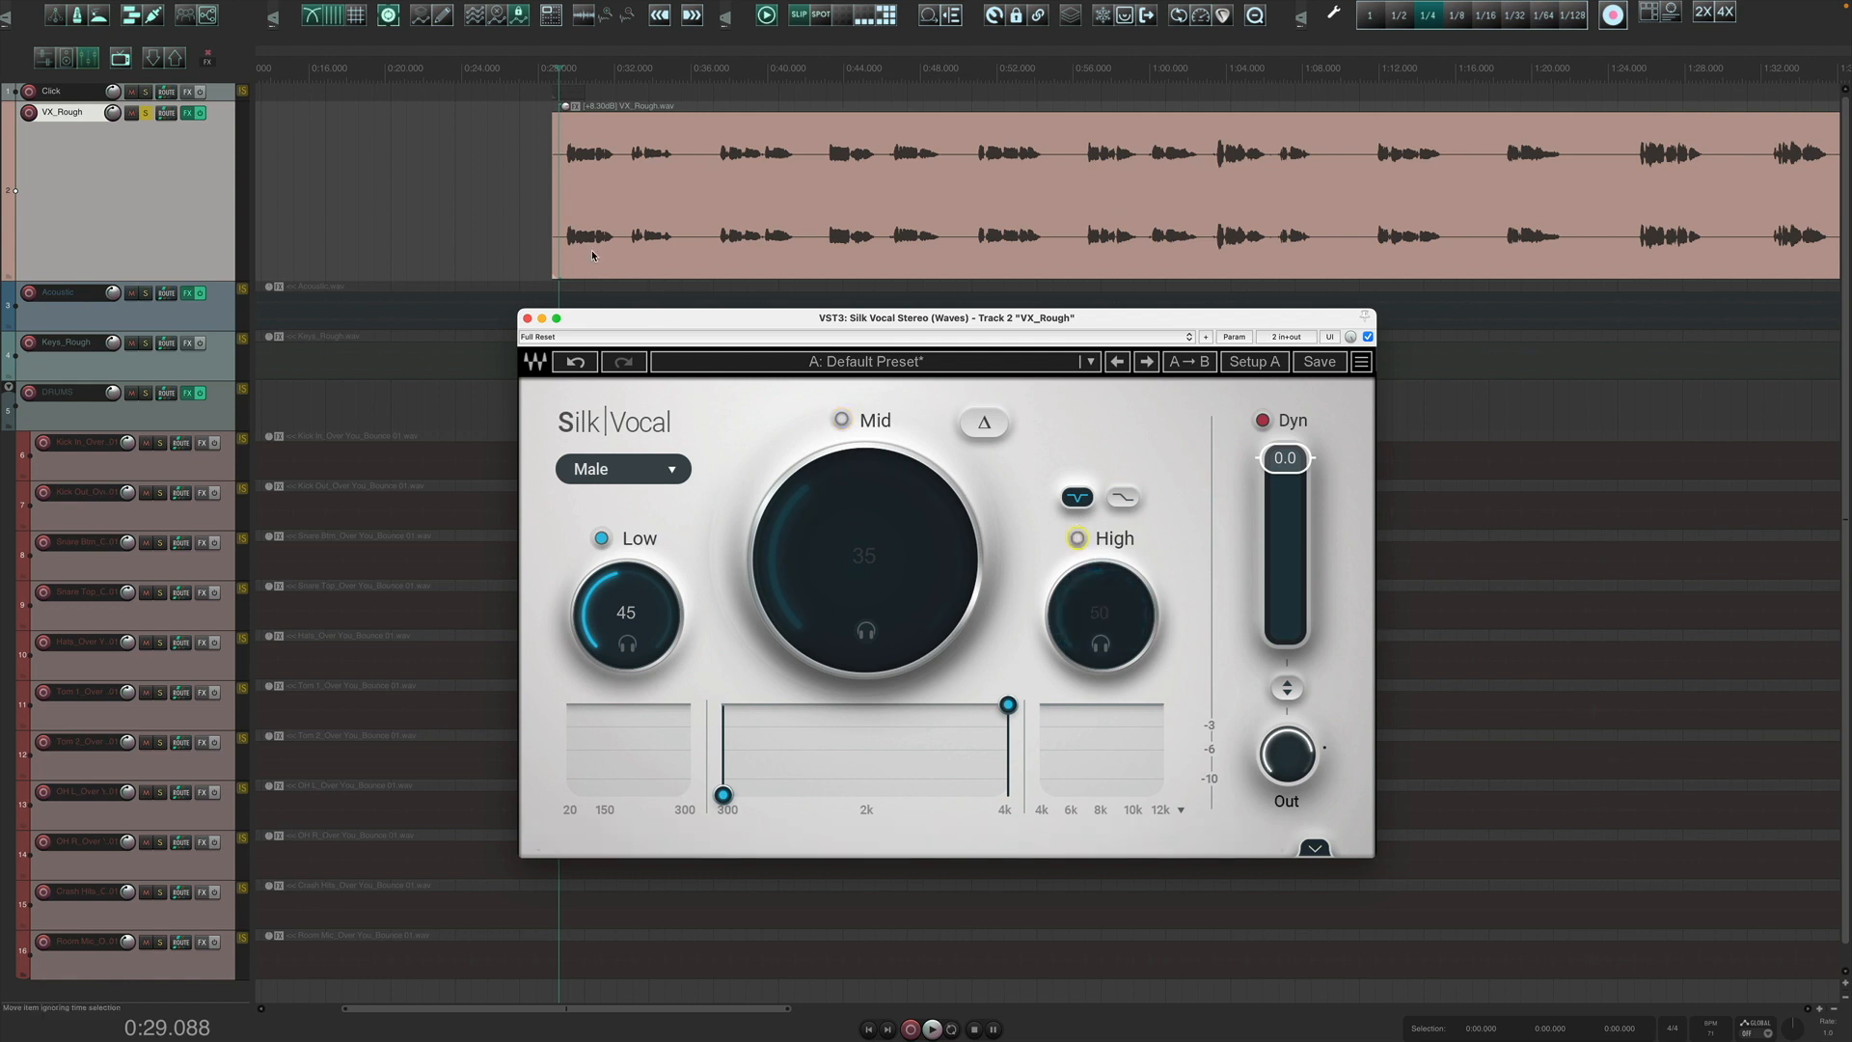
pyautogui.press('space')
pyautogui.moveTo(626, 614)
pyautogui.mouseDown()
pyautogui.moveTo(626, 680)
pyautogui.moveTo(626, 579)
pyautogui.mouseUp()
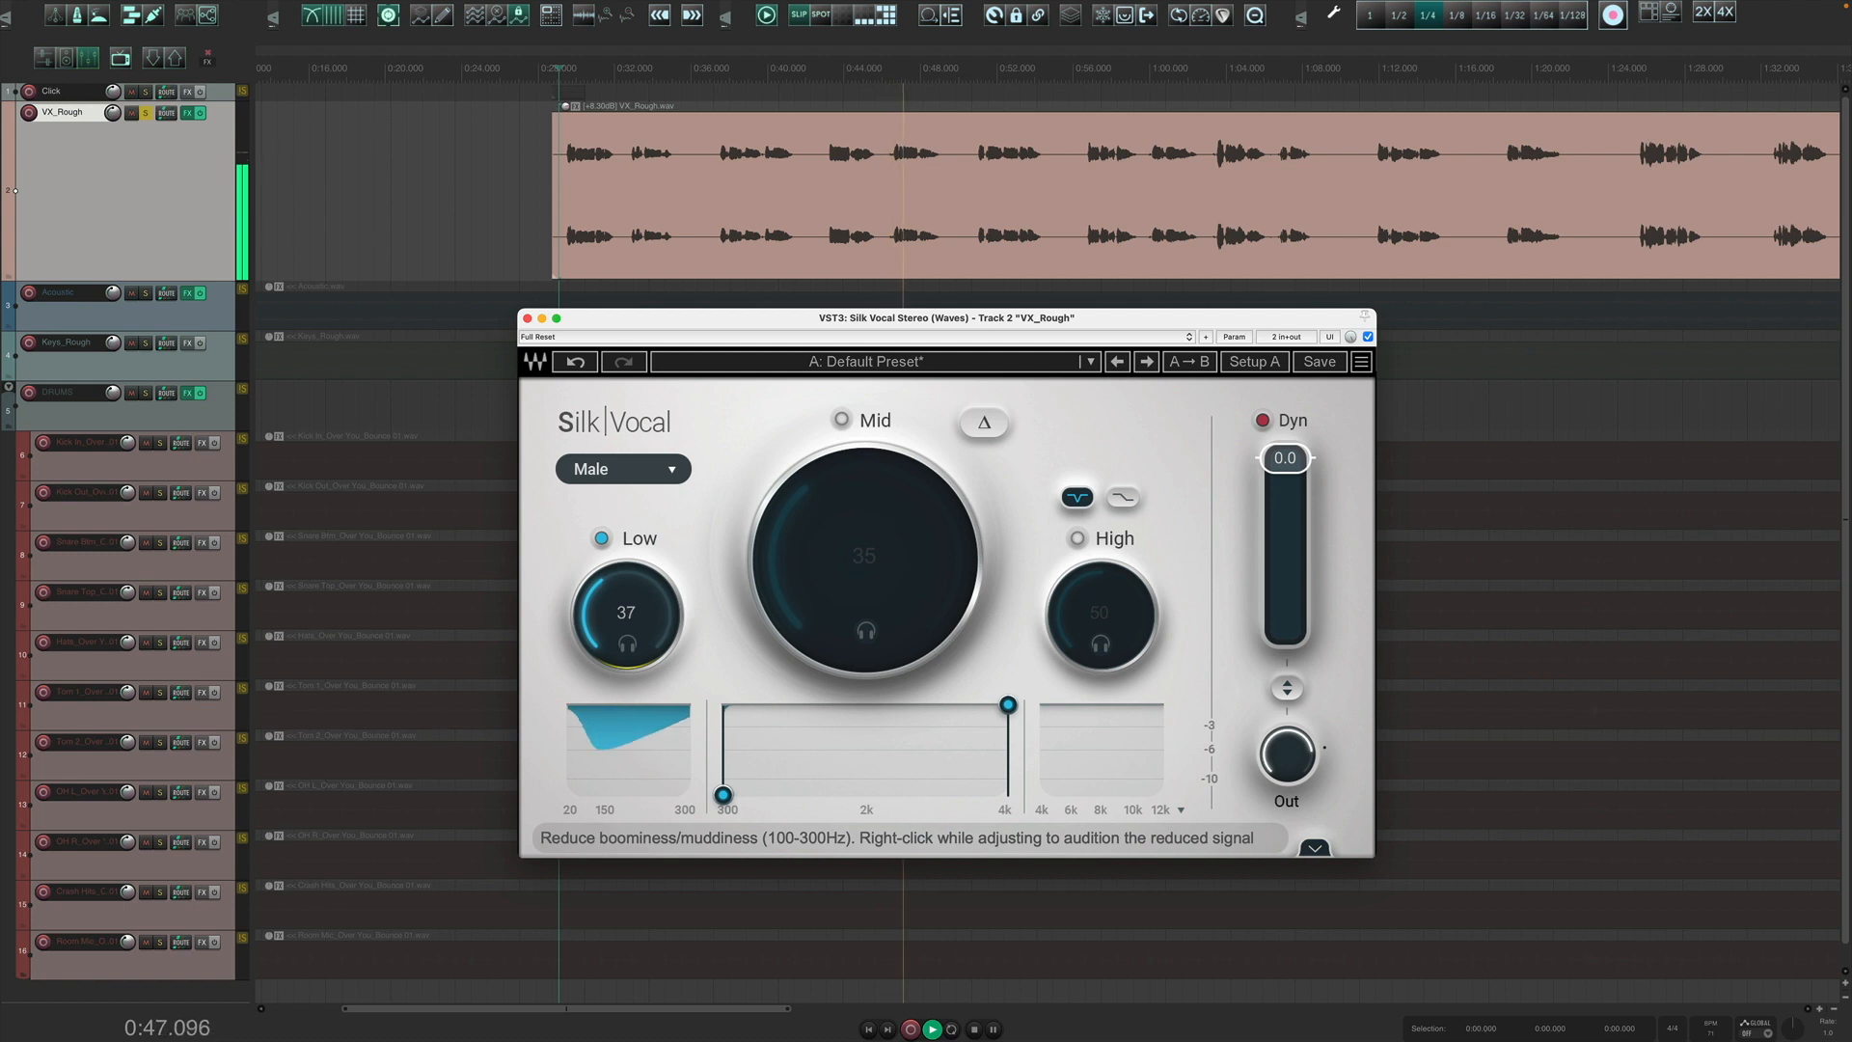
pyautogui.click(600, 538)
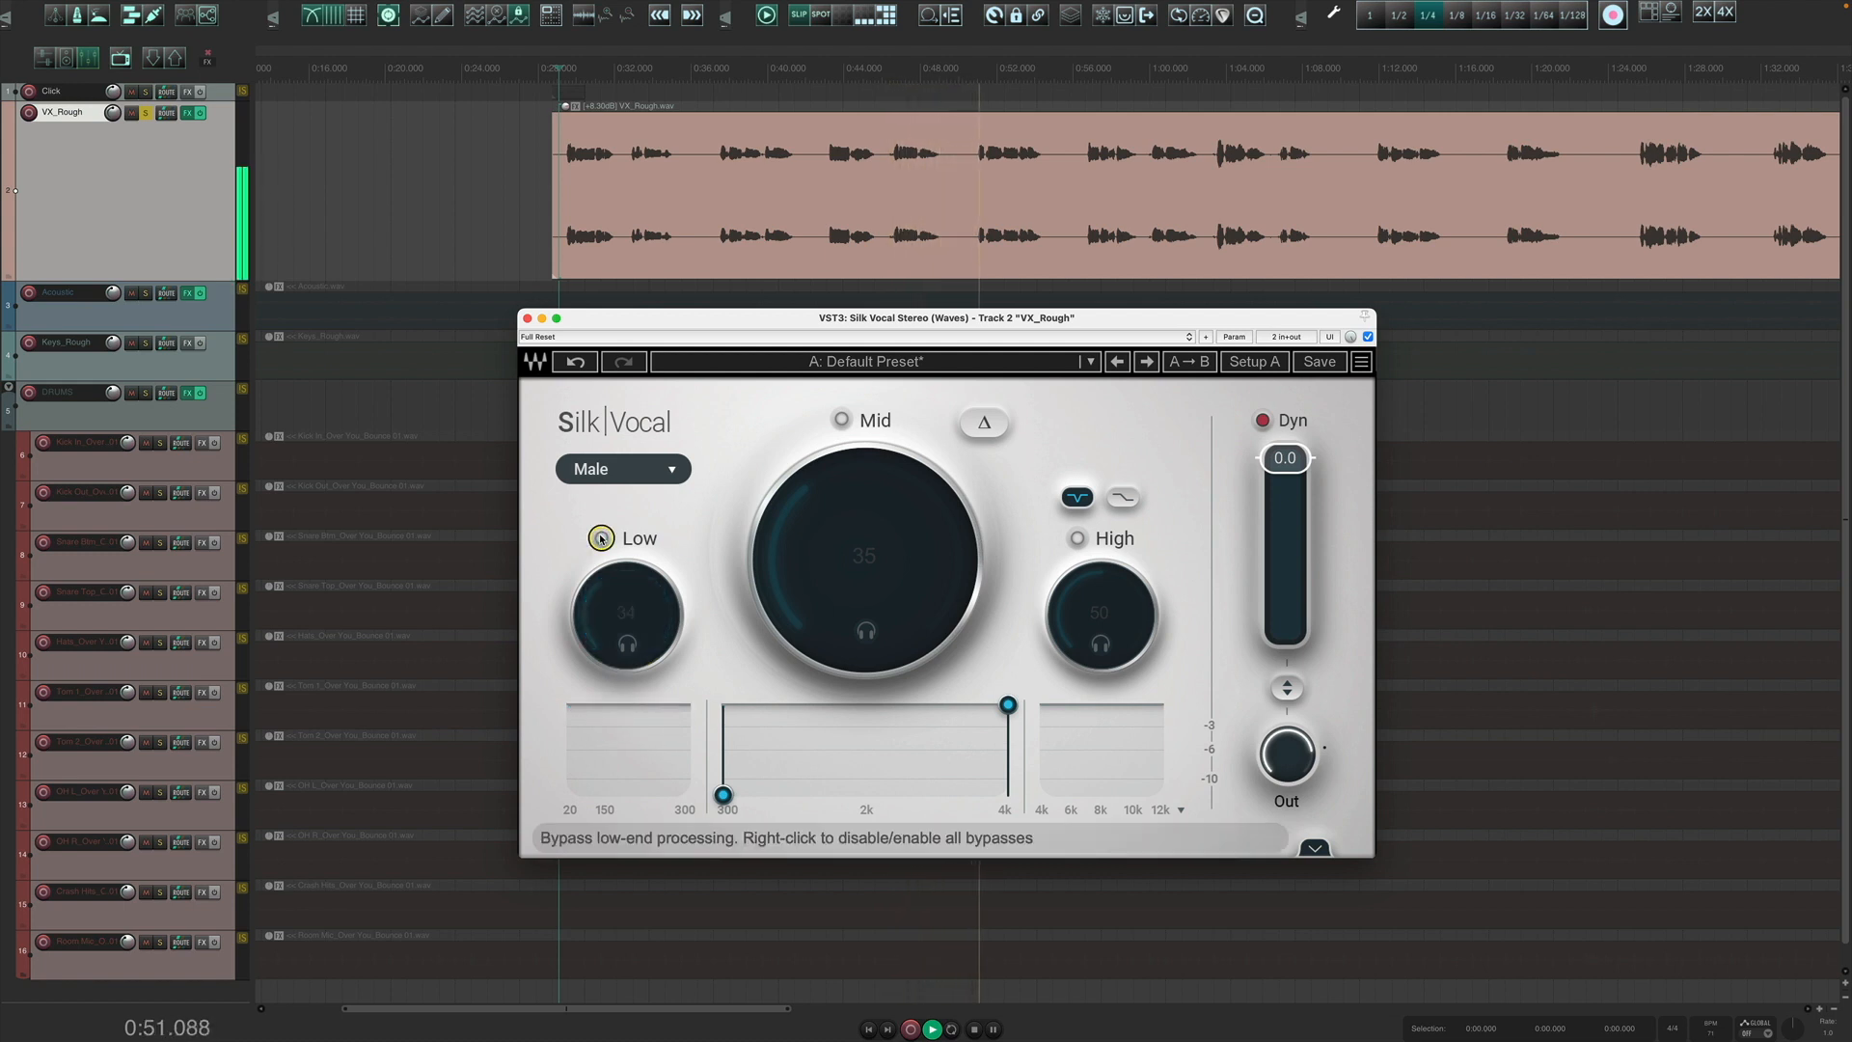
pyautogui.click(600, 538)
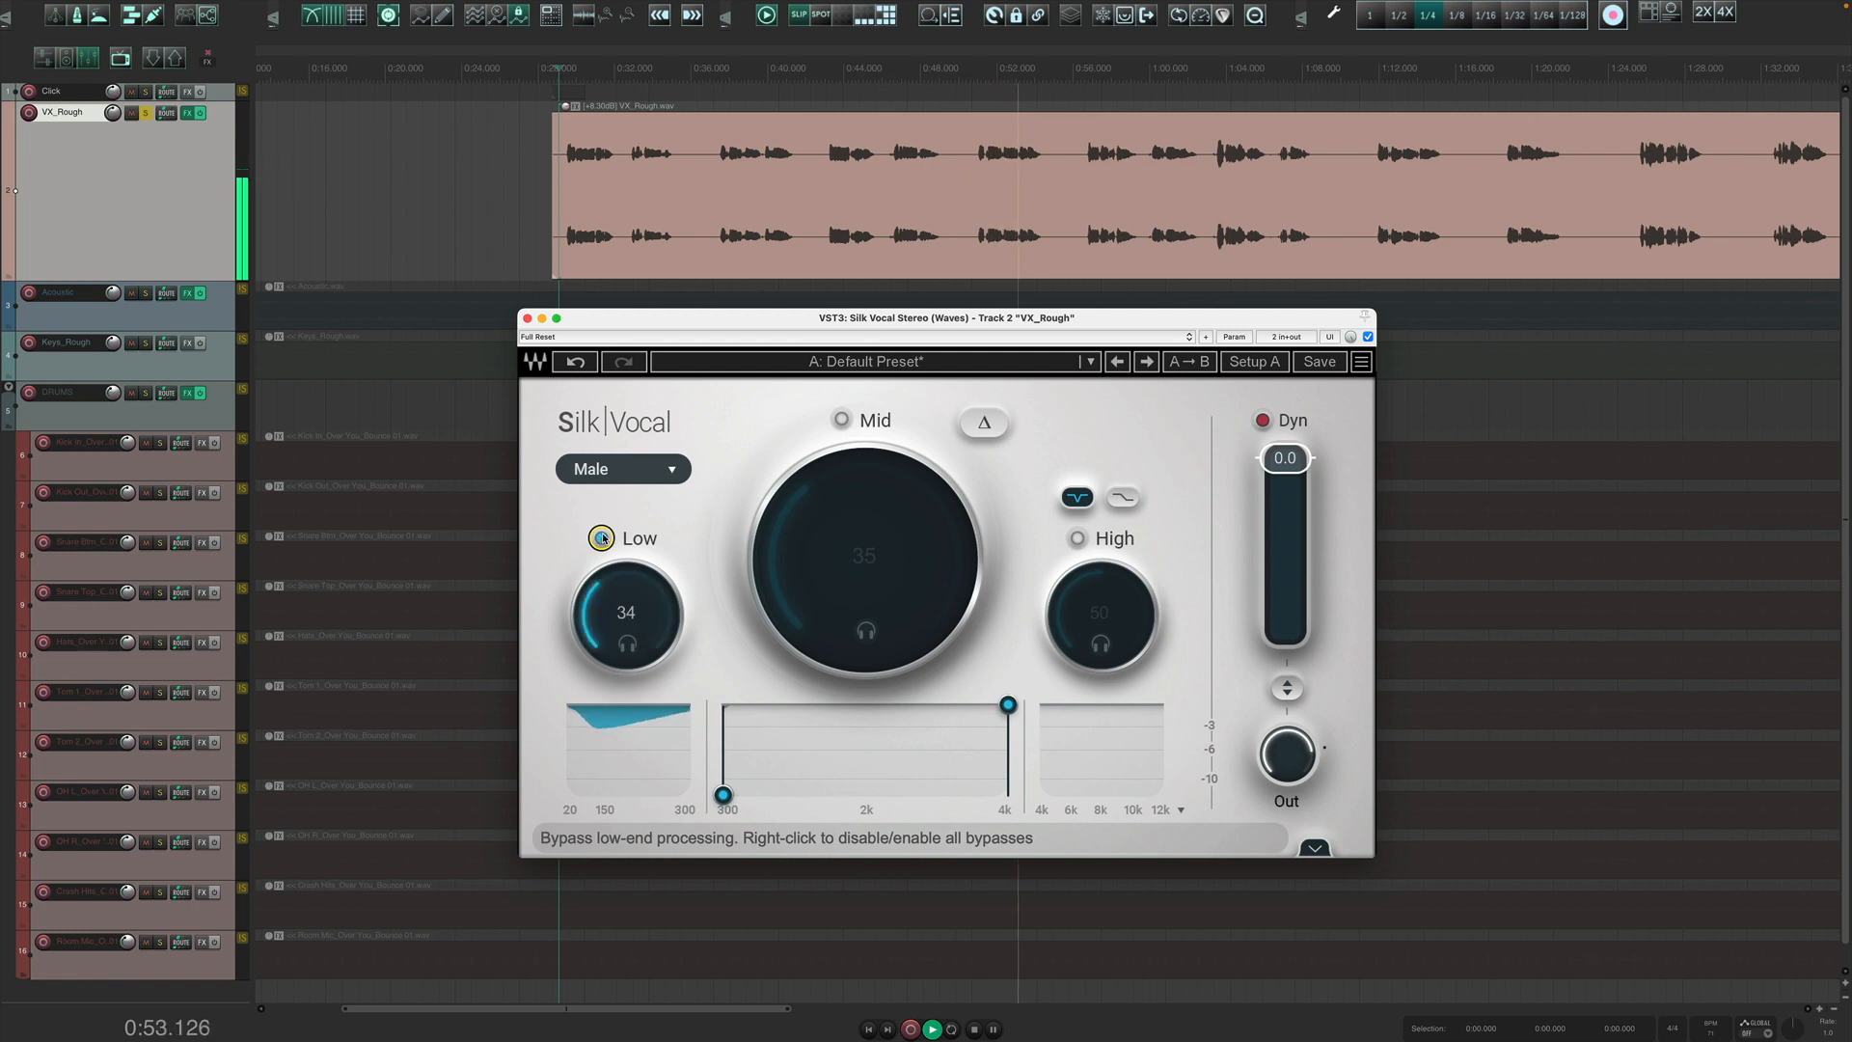
pyautogui.press('space')
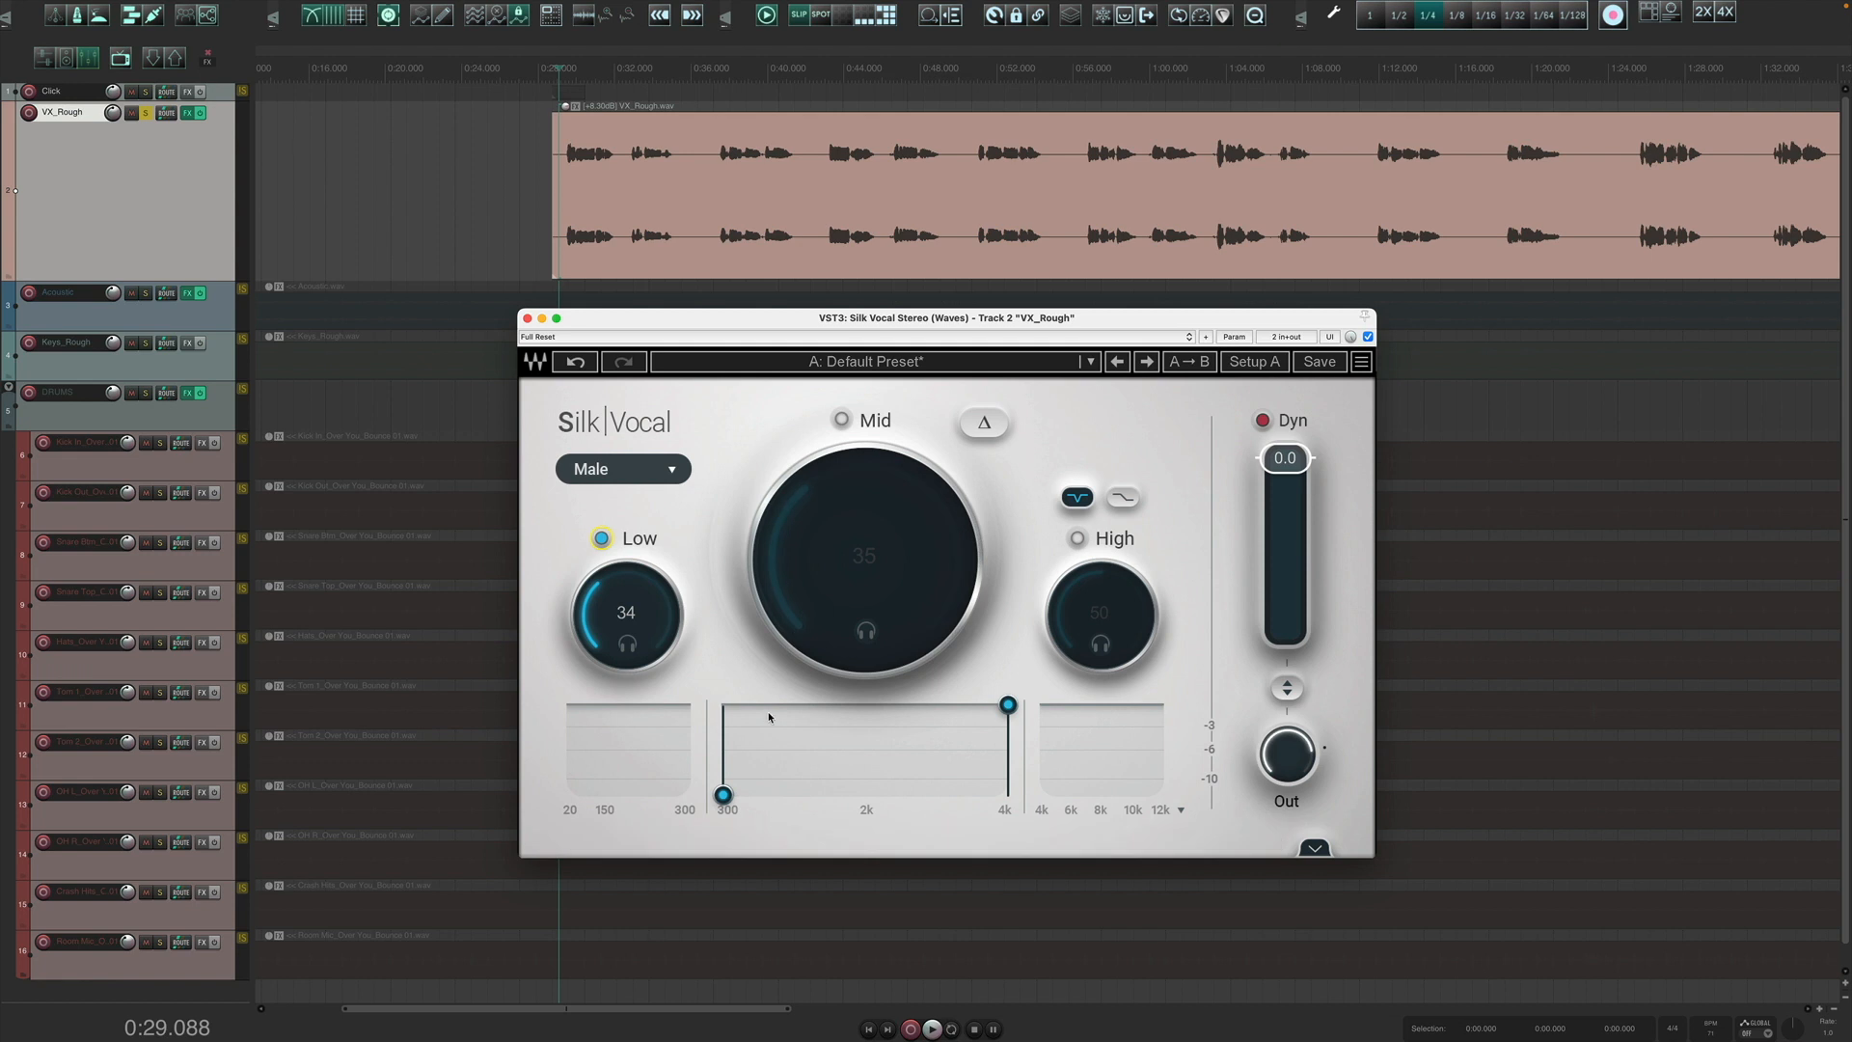
# Re-enable the Mid band and lower it to 23 during playback, briefly bypassing it to compare the sound.
pyautogui.click(840, 420)
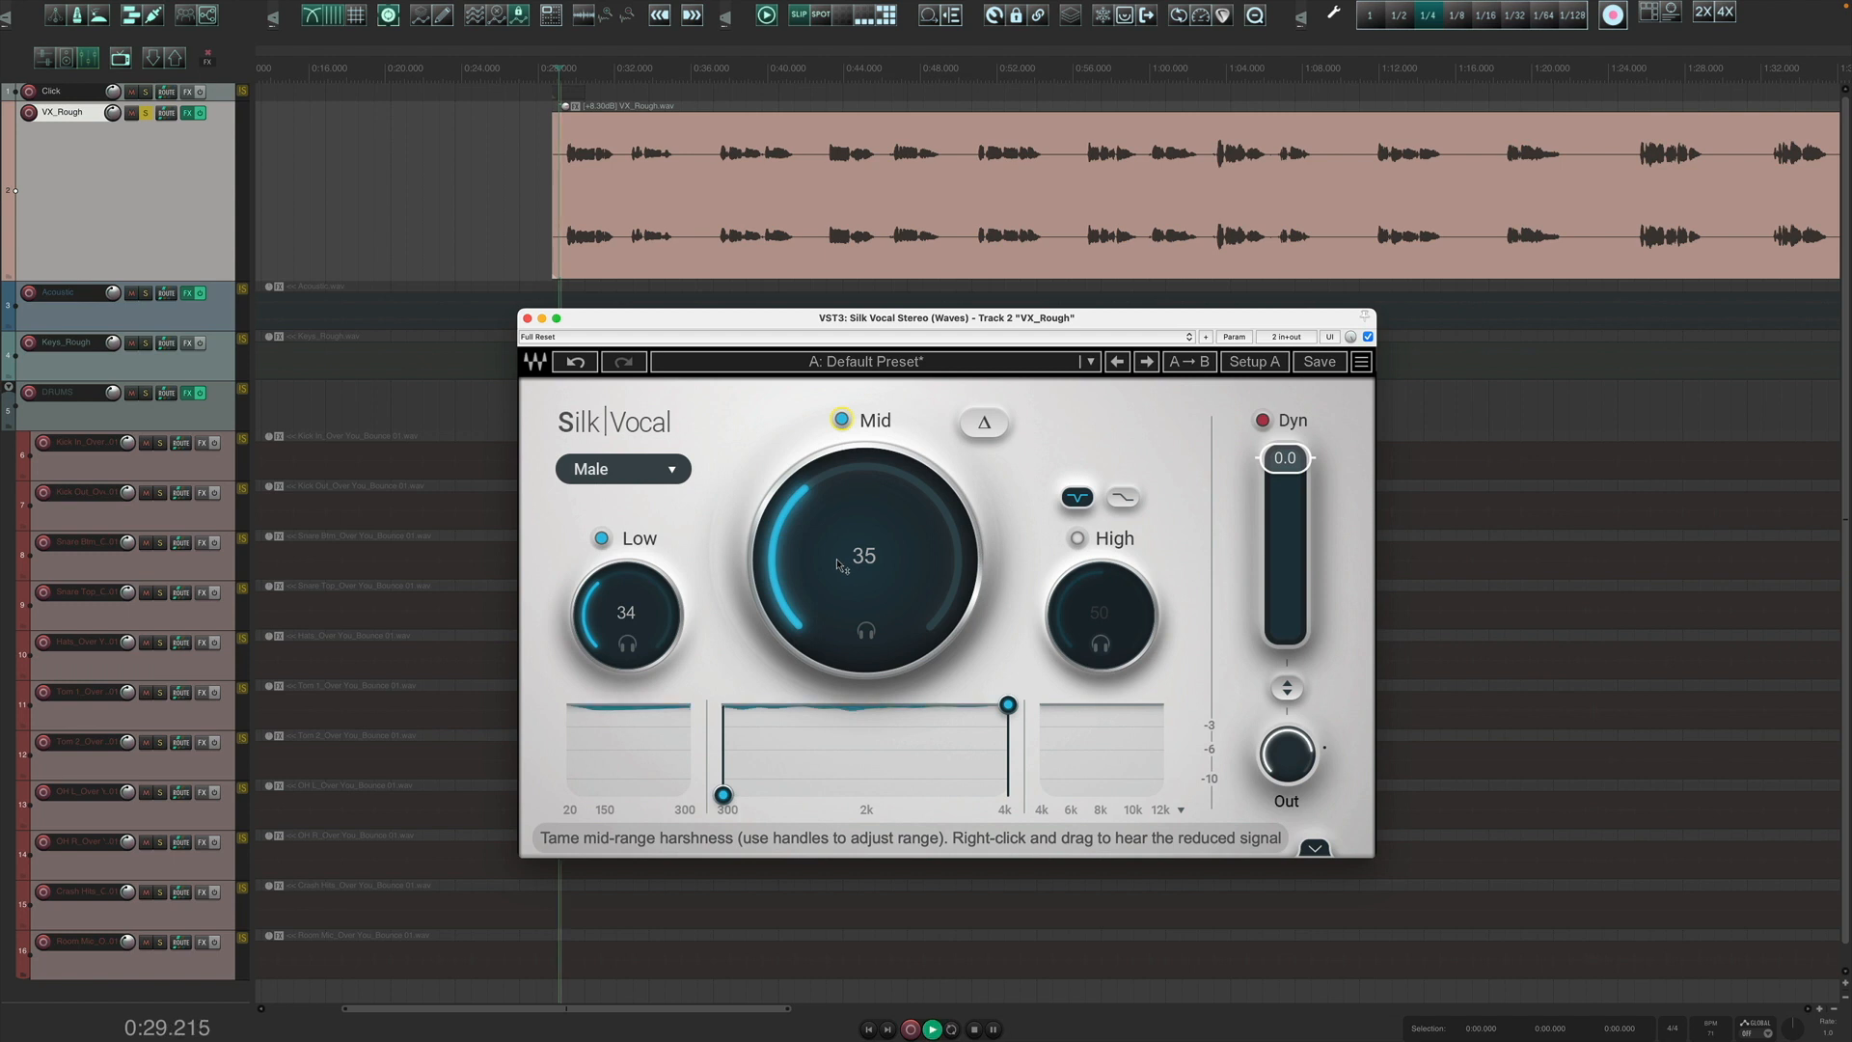
pyautogui.moveTo(838, 565)
pyautogui.mouseDown()
pyautogui.moveTo(837, 497)
pyautogui.moveTo(837, 575)
pyautogui.mouseUp()
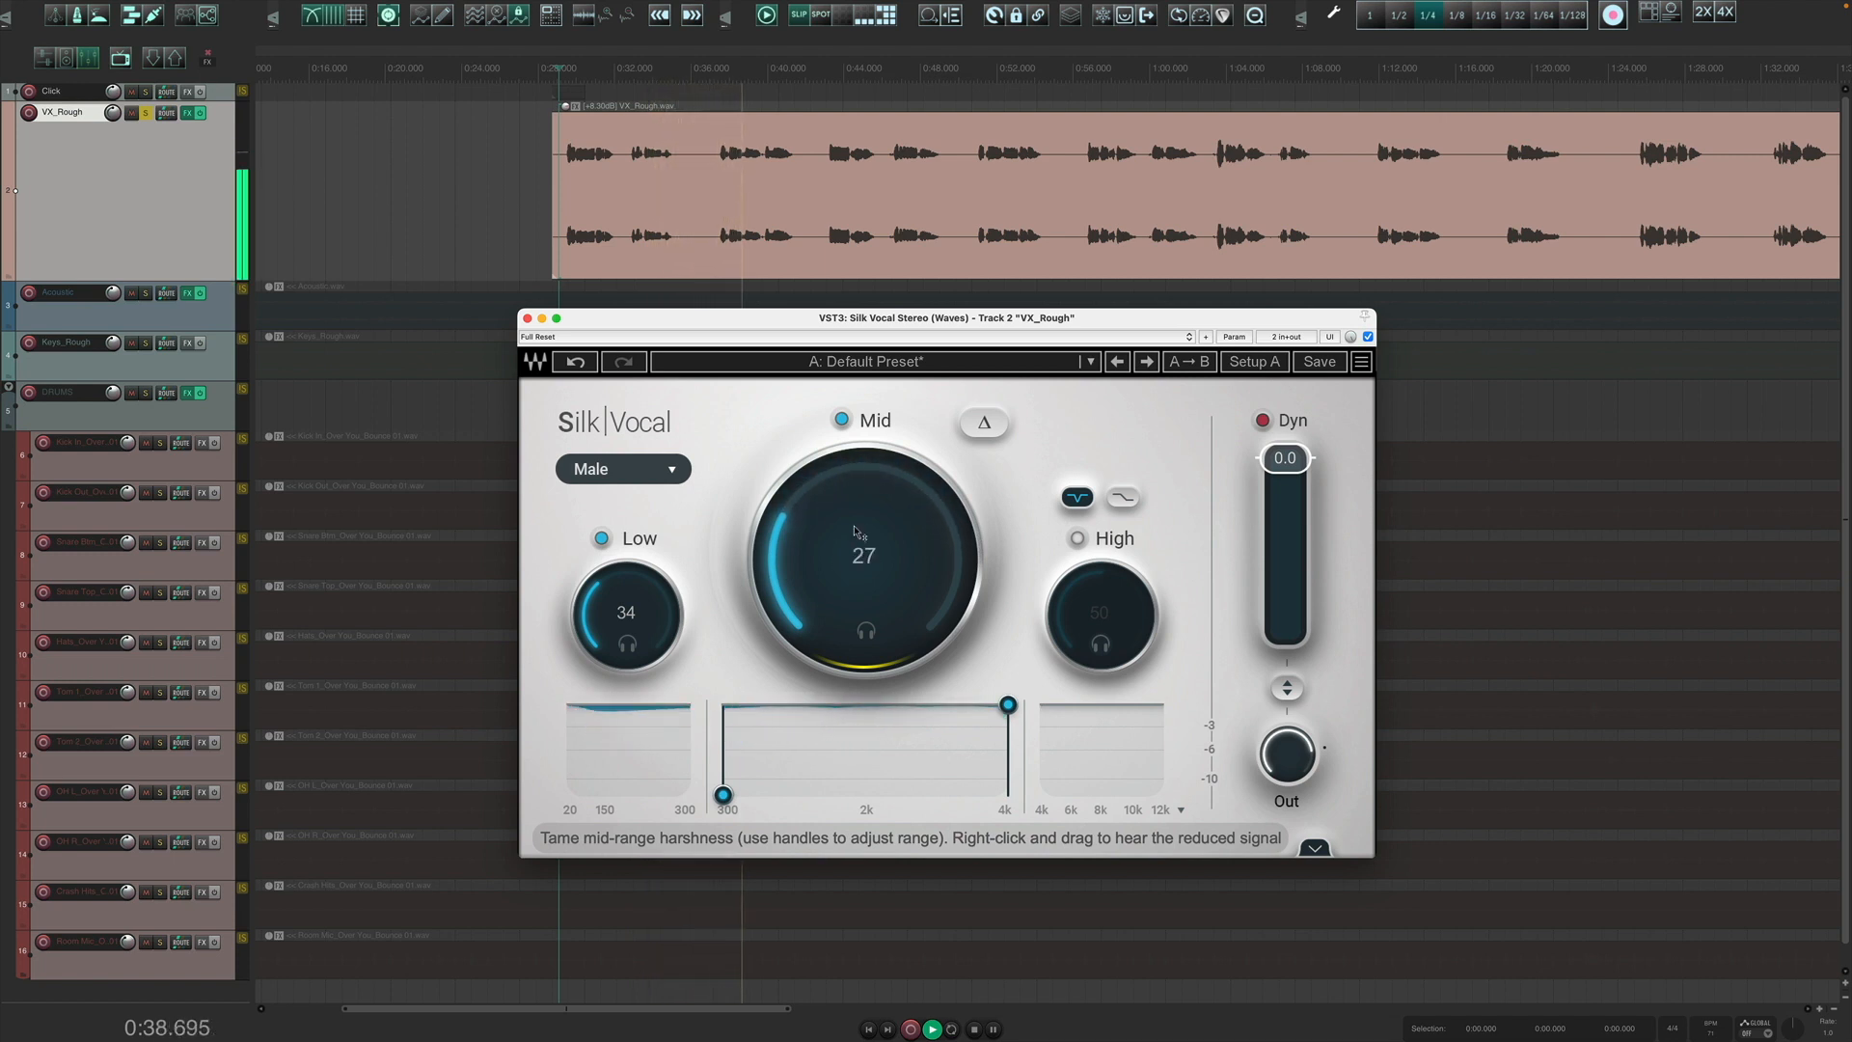
pyautogui.click(841, 419)
pyautogui.click(841, 420)
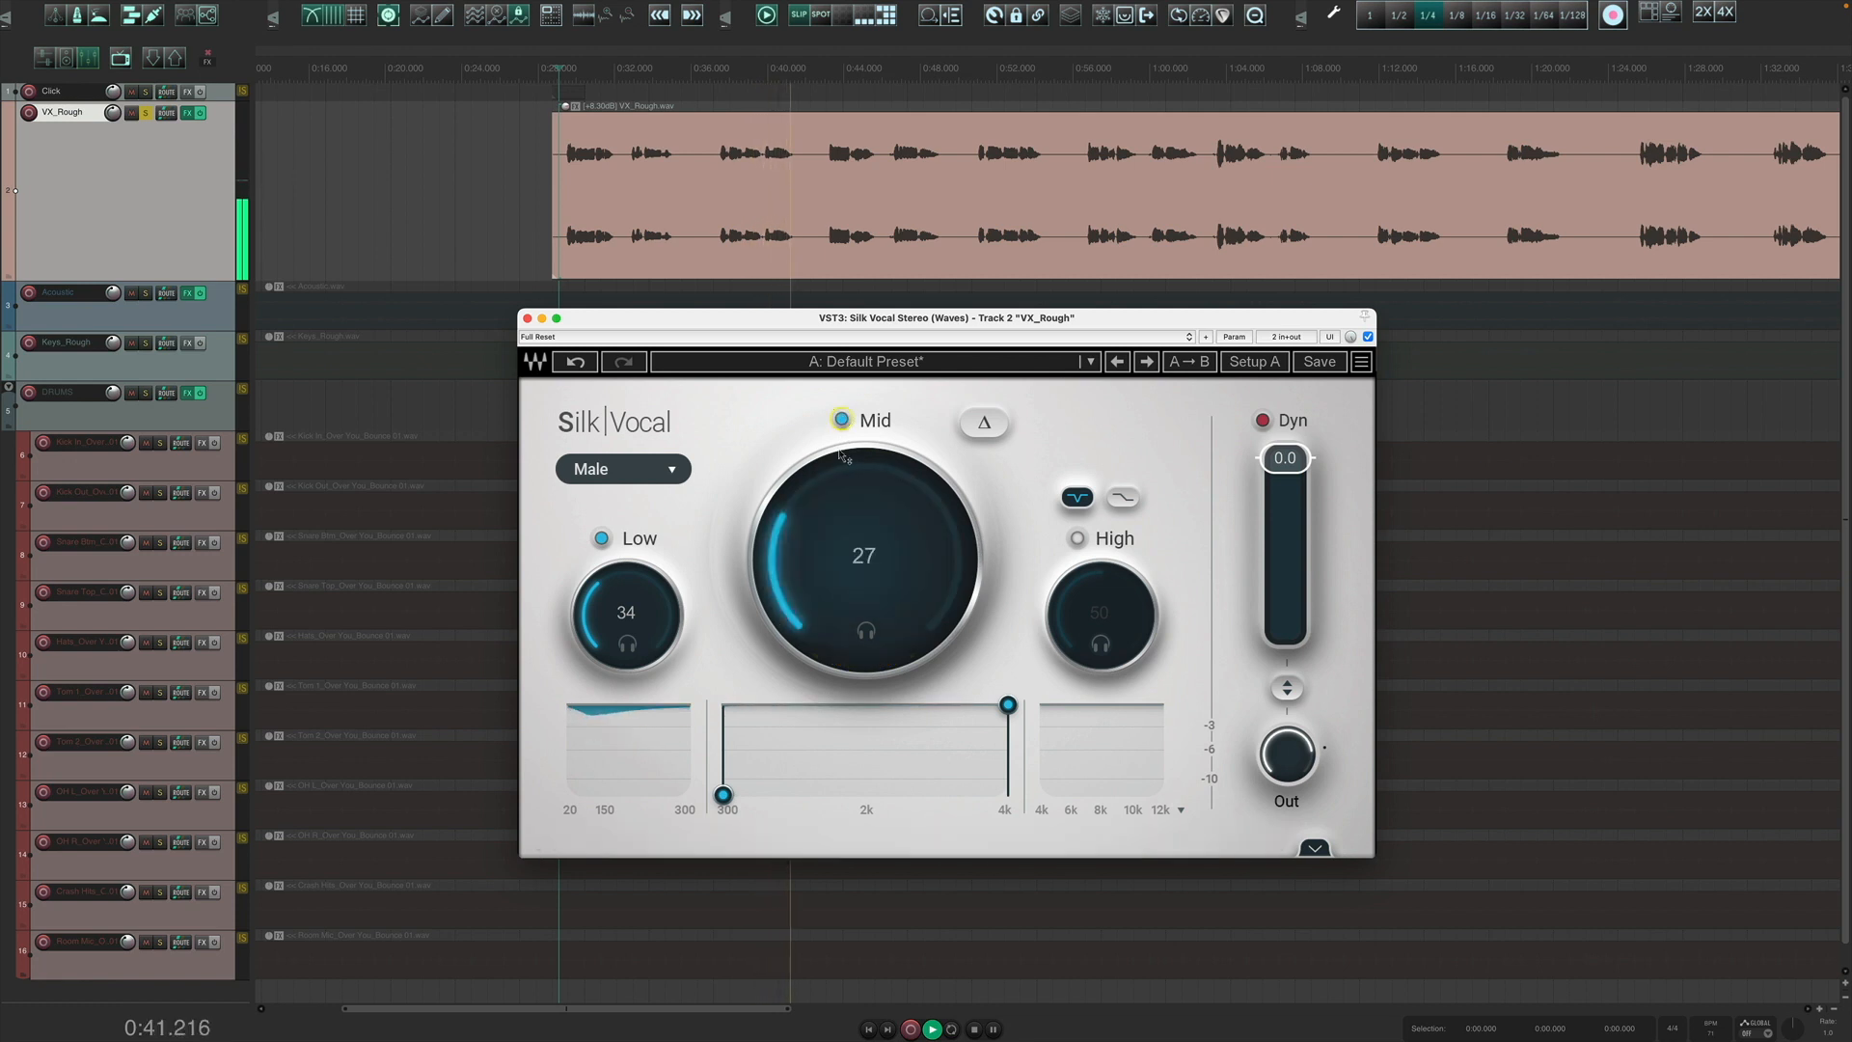
pyautogui.moveTo(829, 574); pyautogui.dragTo(829, 581)
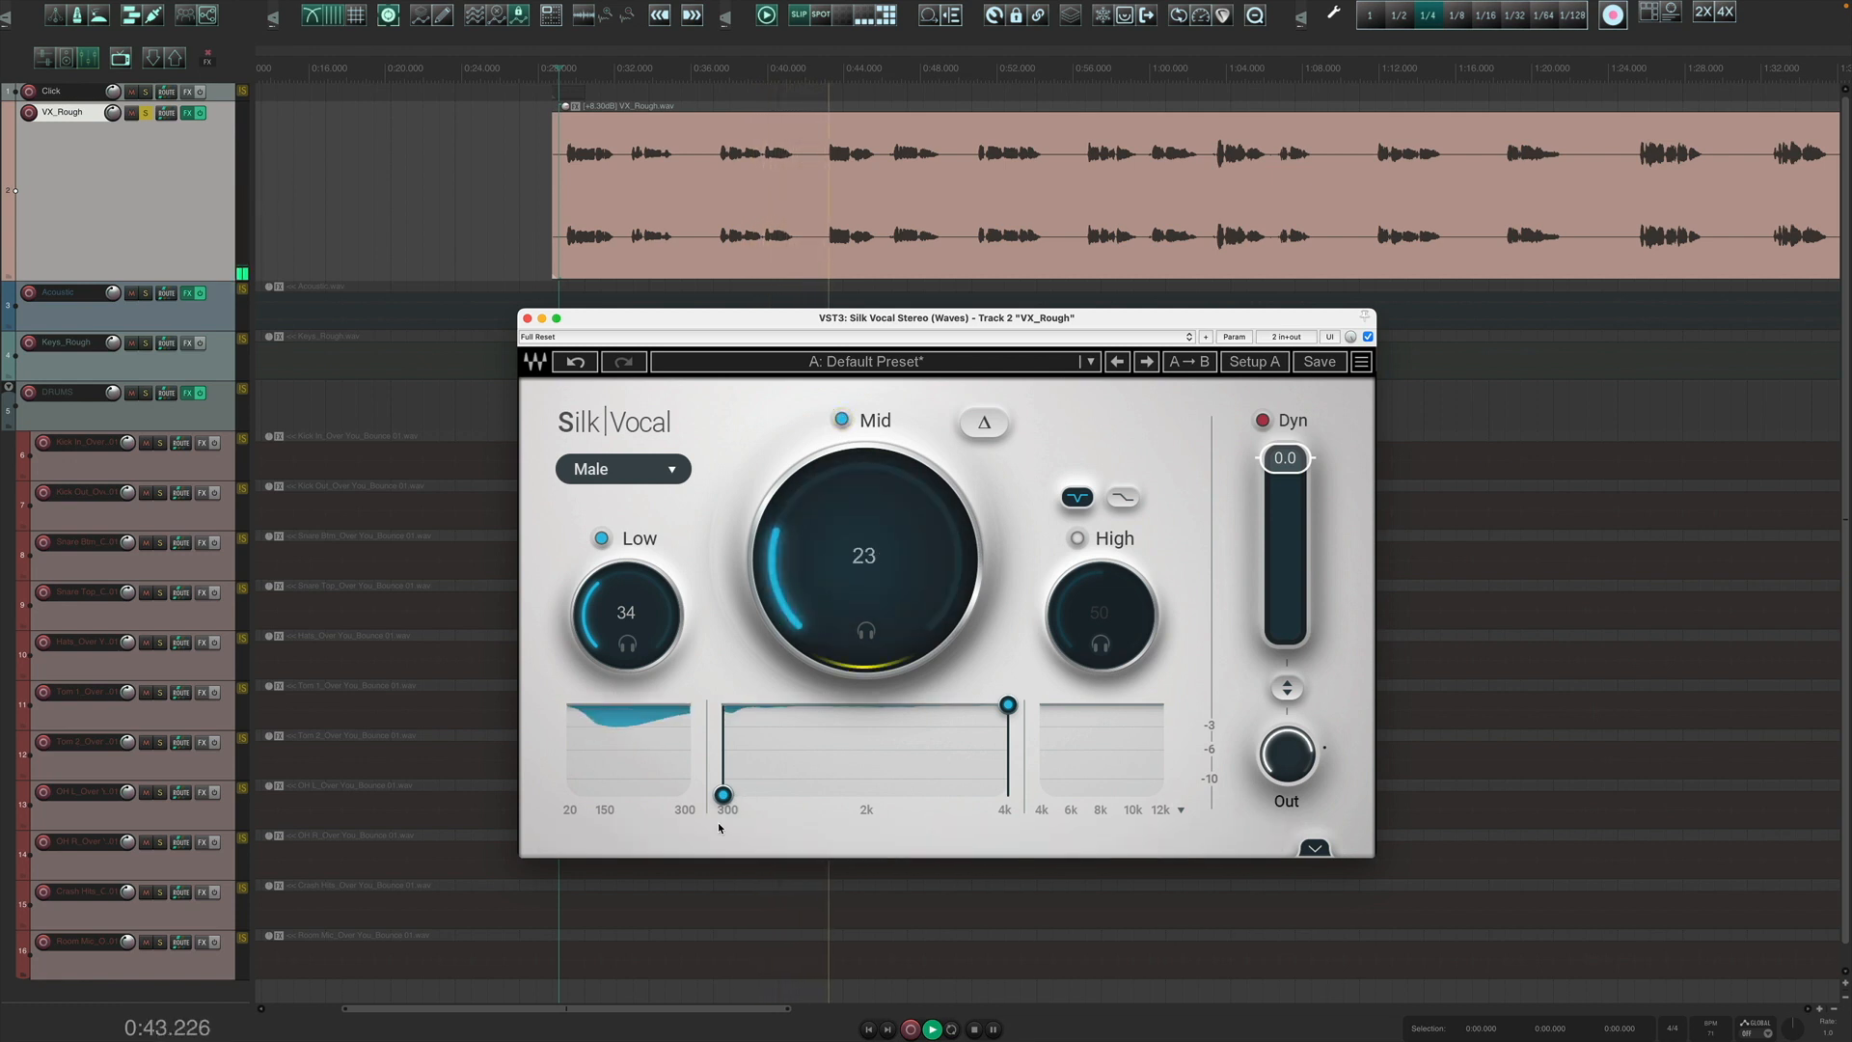
# Narrow the Mid band's frequency range from both ends, shift it slightly higher, and set Mid to 25, comparing it with the band bypassed.
pyautogui.moveTo(722, 795); pyautogui.dragTo(739, 795)
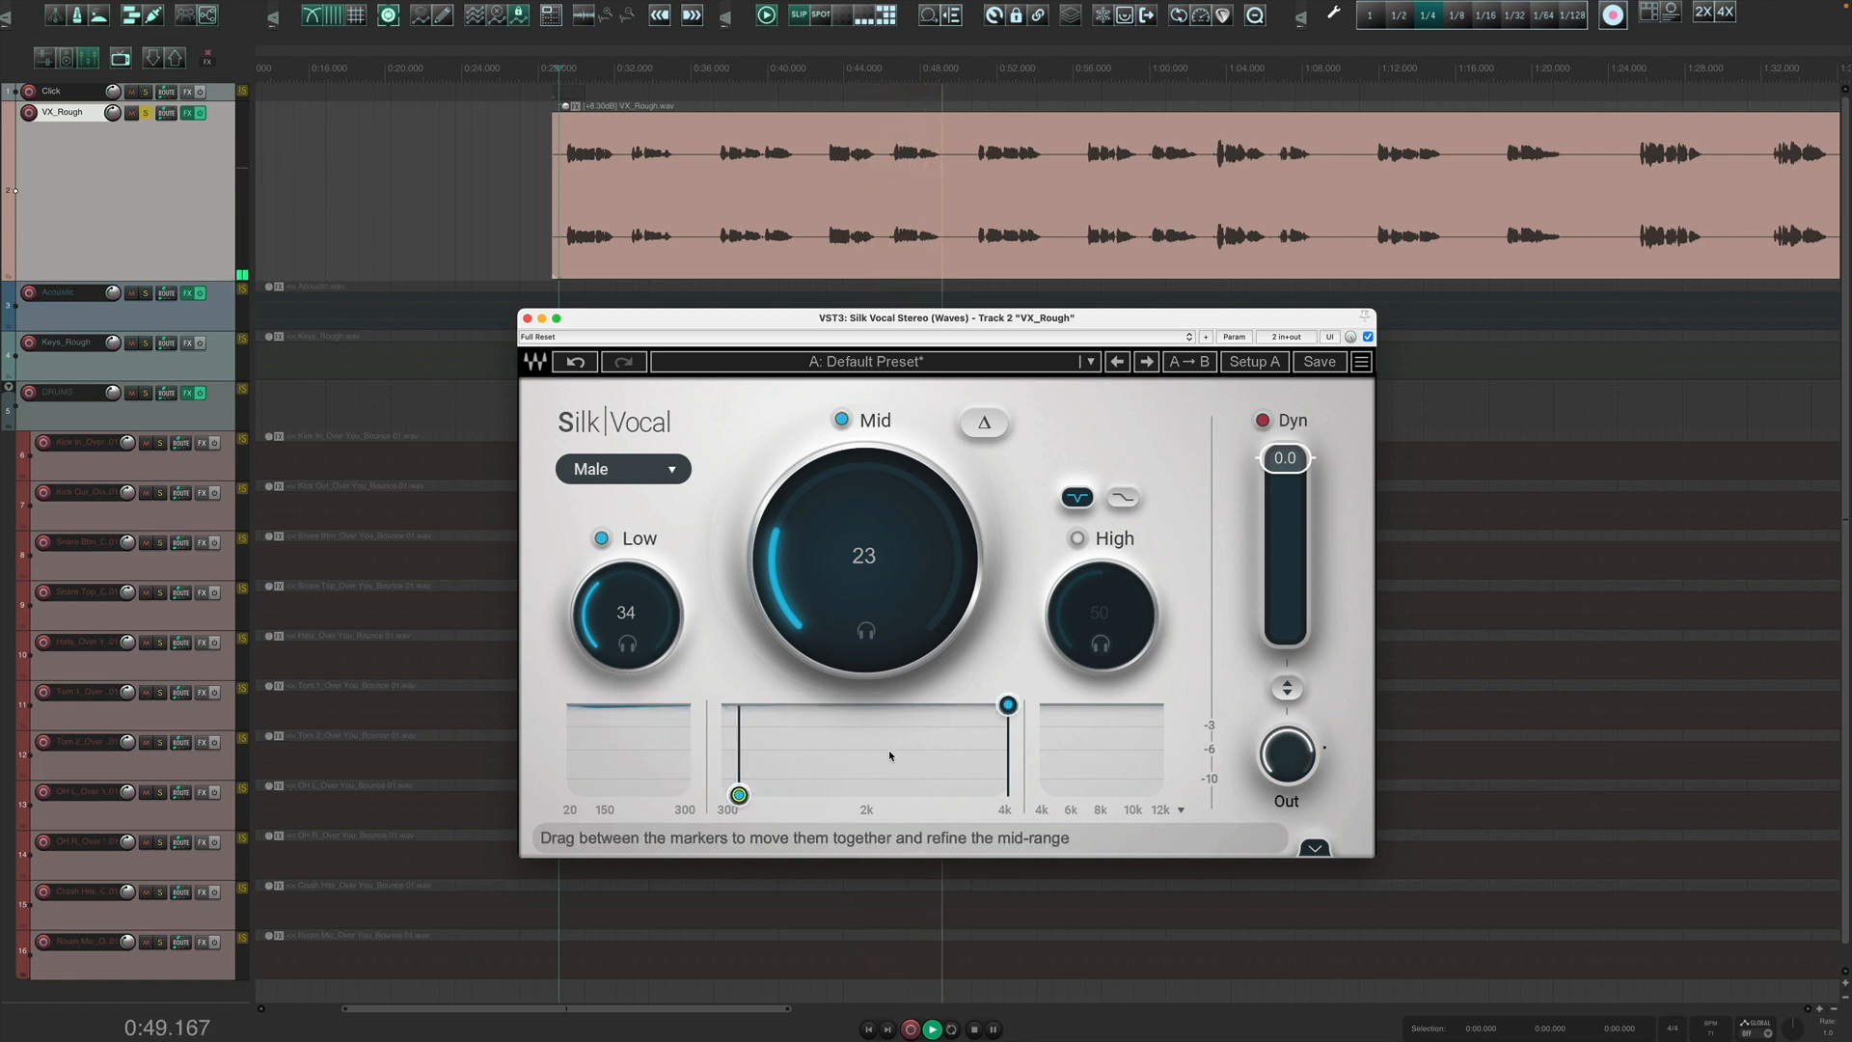
pyautogui.moveTo(1006, 705); pyautogui.dragTo(918, 705)
pyautogui.moveTo(830, 748); pyautogui.dragTo(847, 747)
pyautogui.moveTo(861, 610); pyautogui.dragTo(861, 603)
pyautogui.click(843, 421)
pyautogui.click(842, 421)
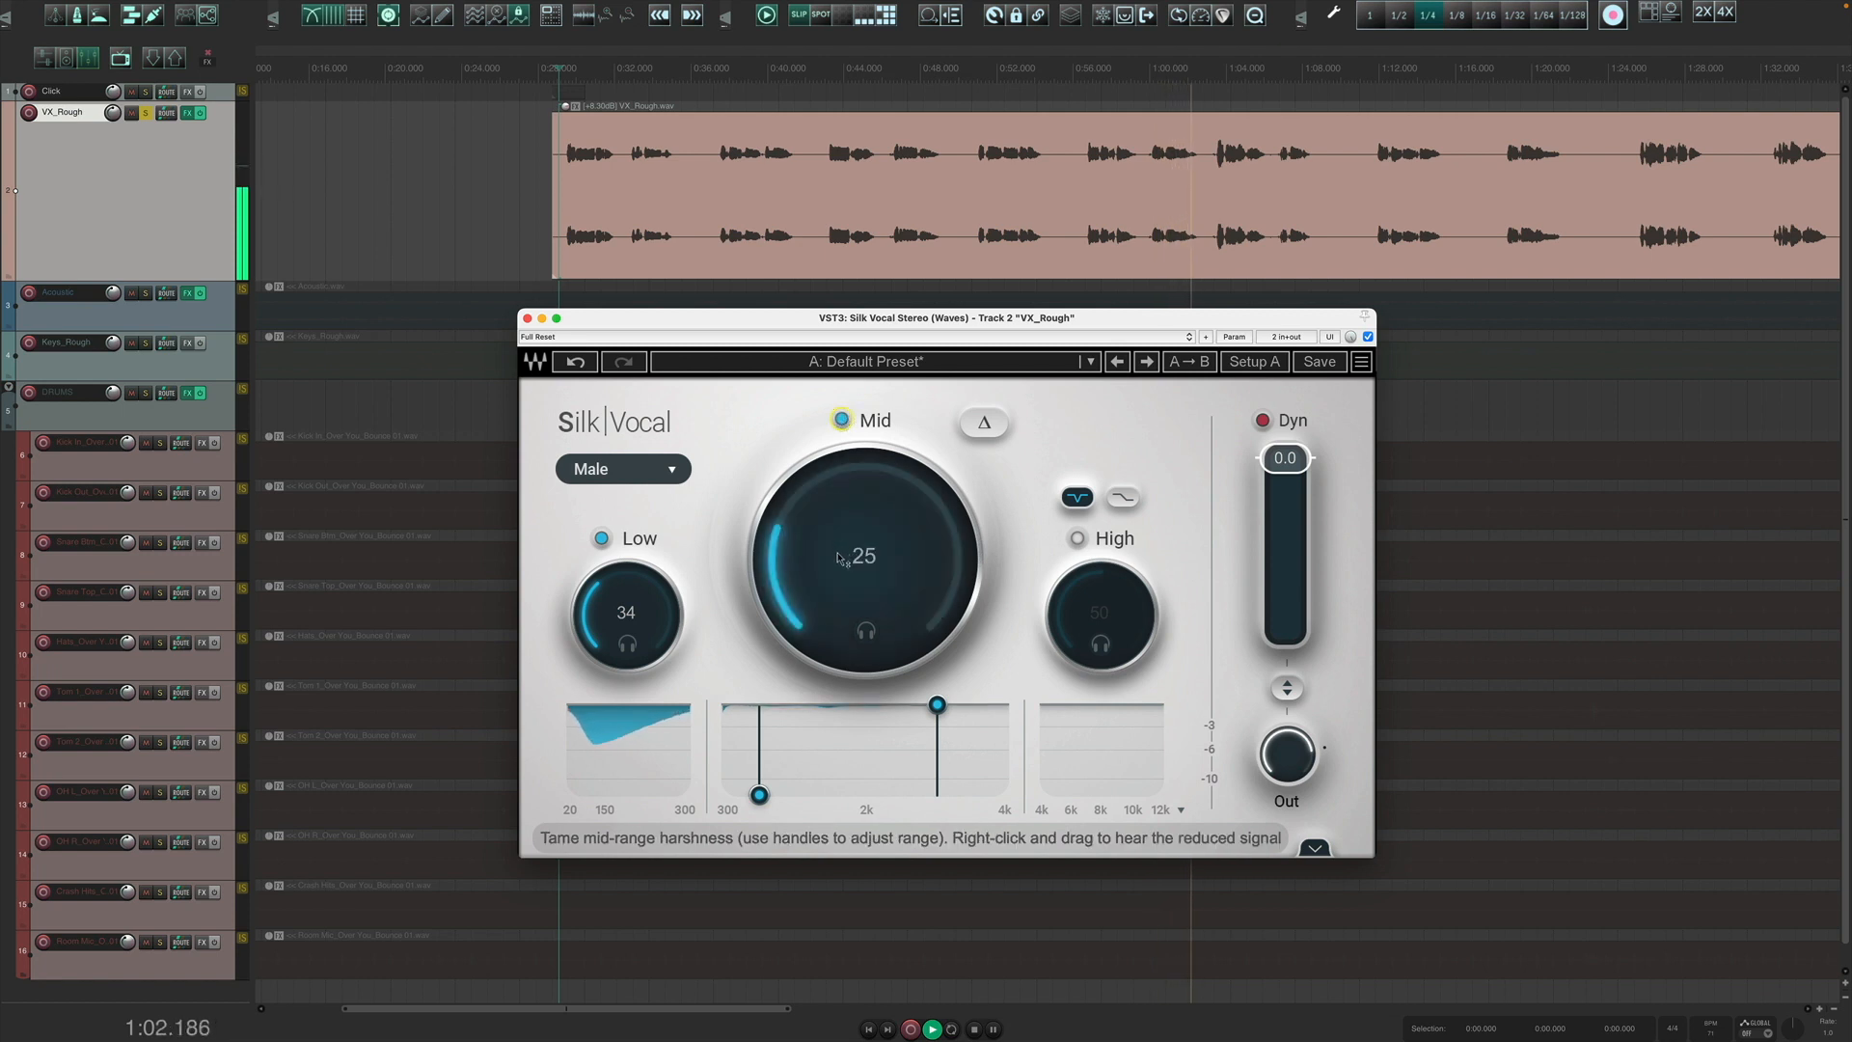
pyautogui.press('space')
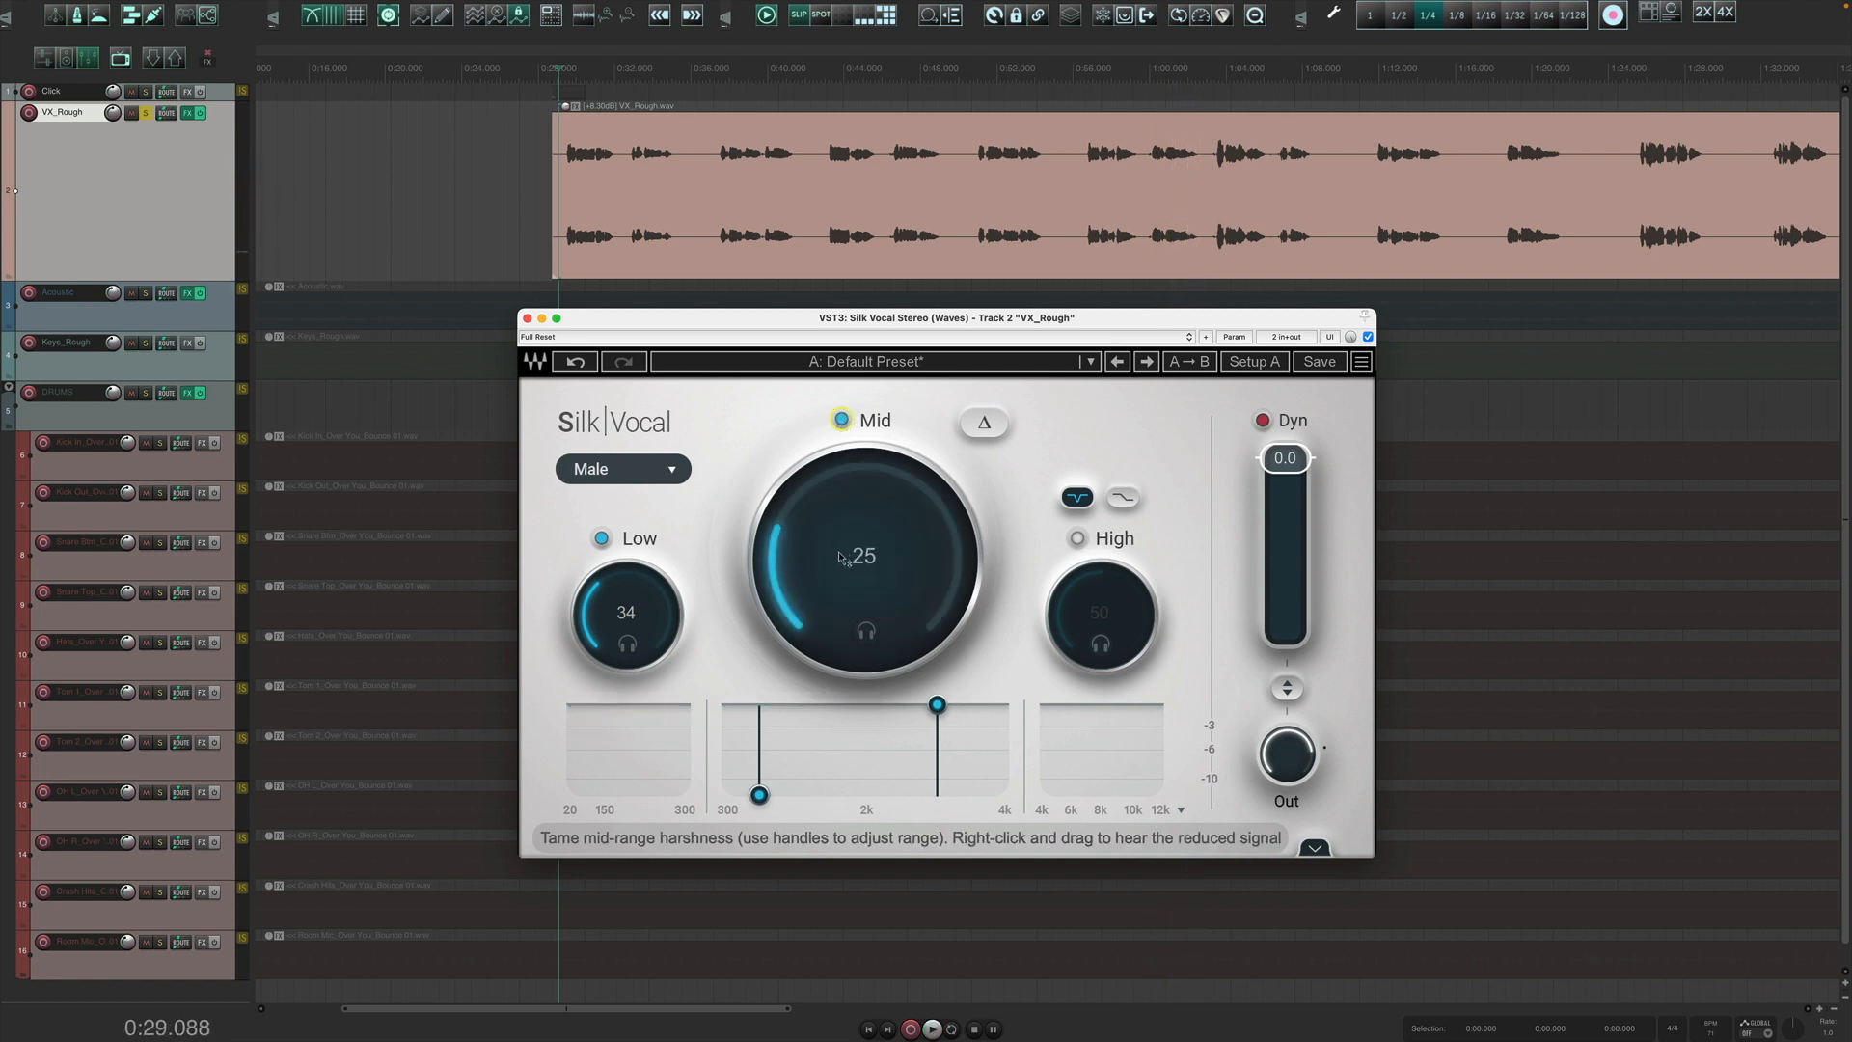
# Re-enable the High band and play from about 0:29.4, trying High at 15 before setting it to 53.
pyautogui.click(1078, 538)
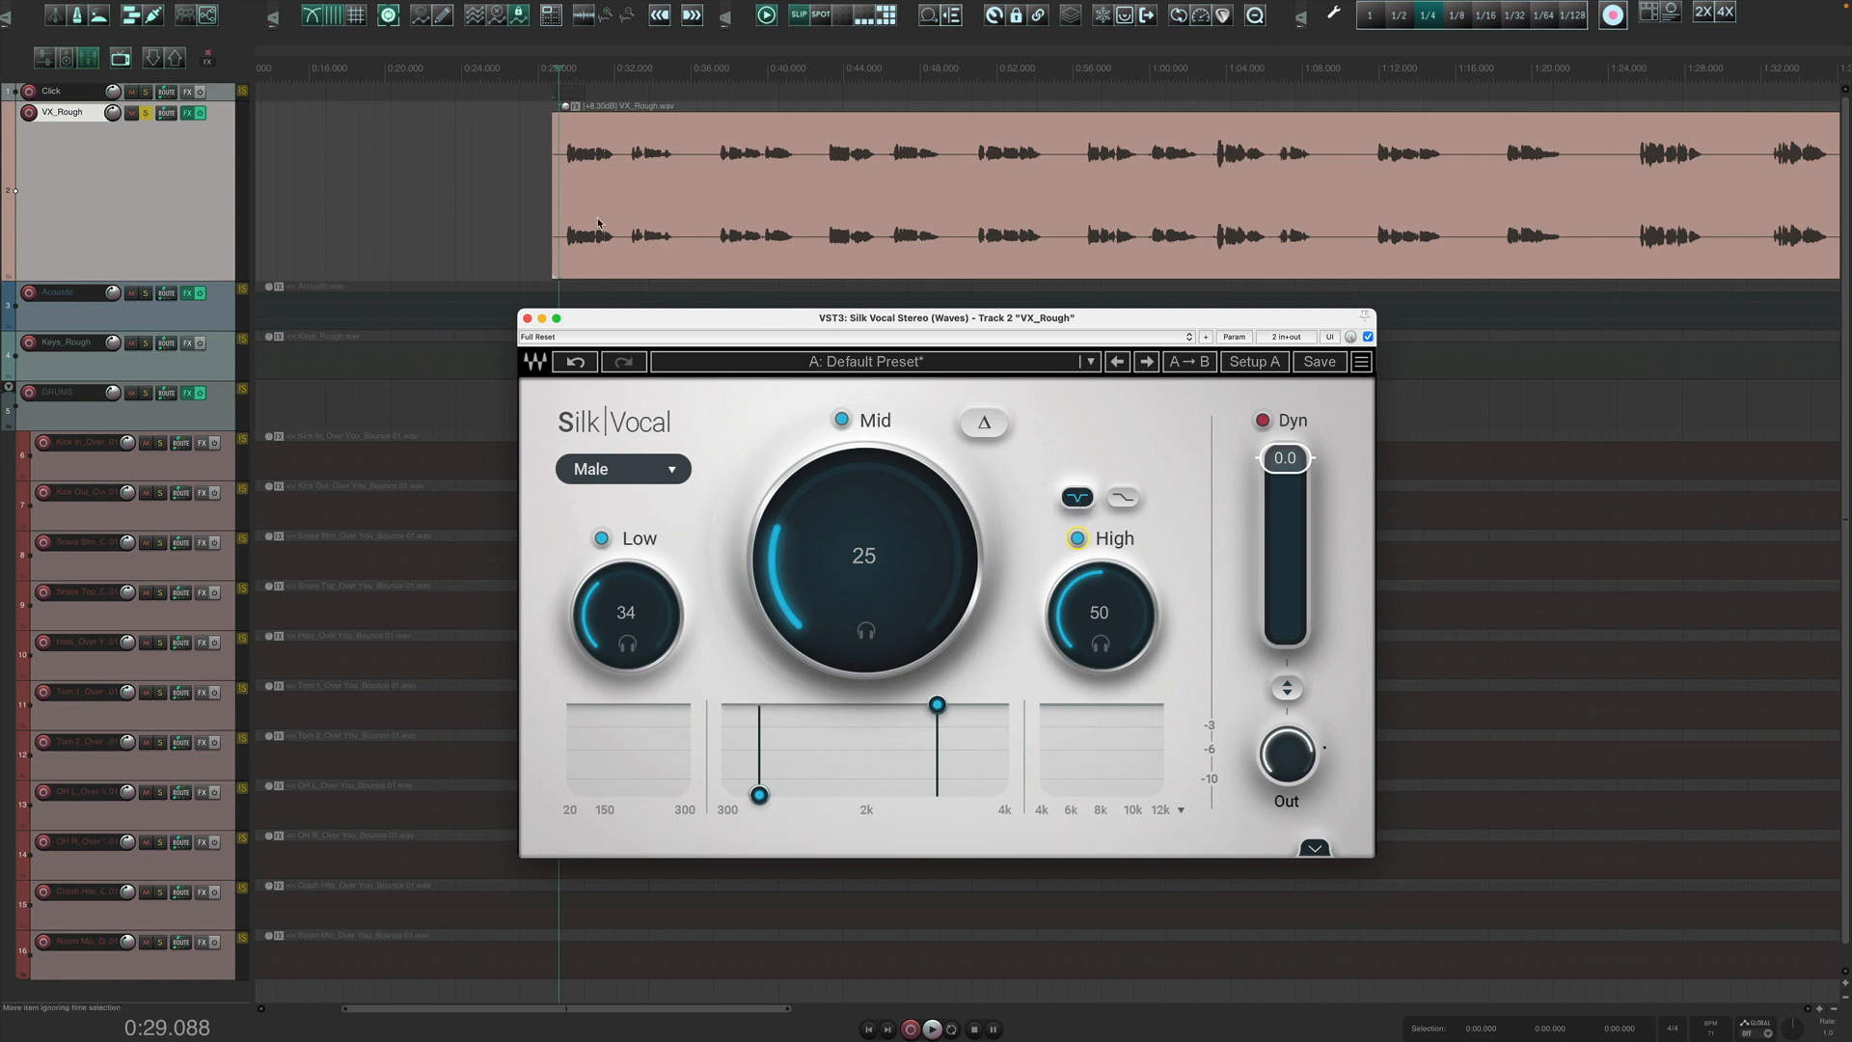
pyautogui.click(565, 125)
pyautogui.press('space')
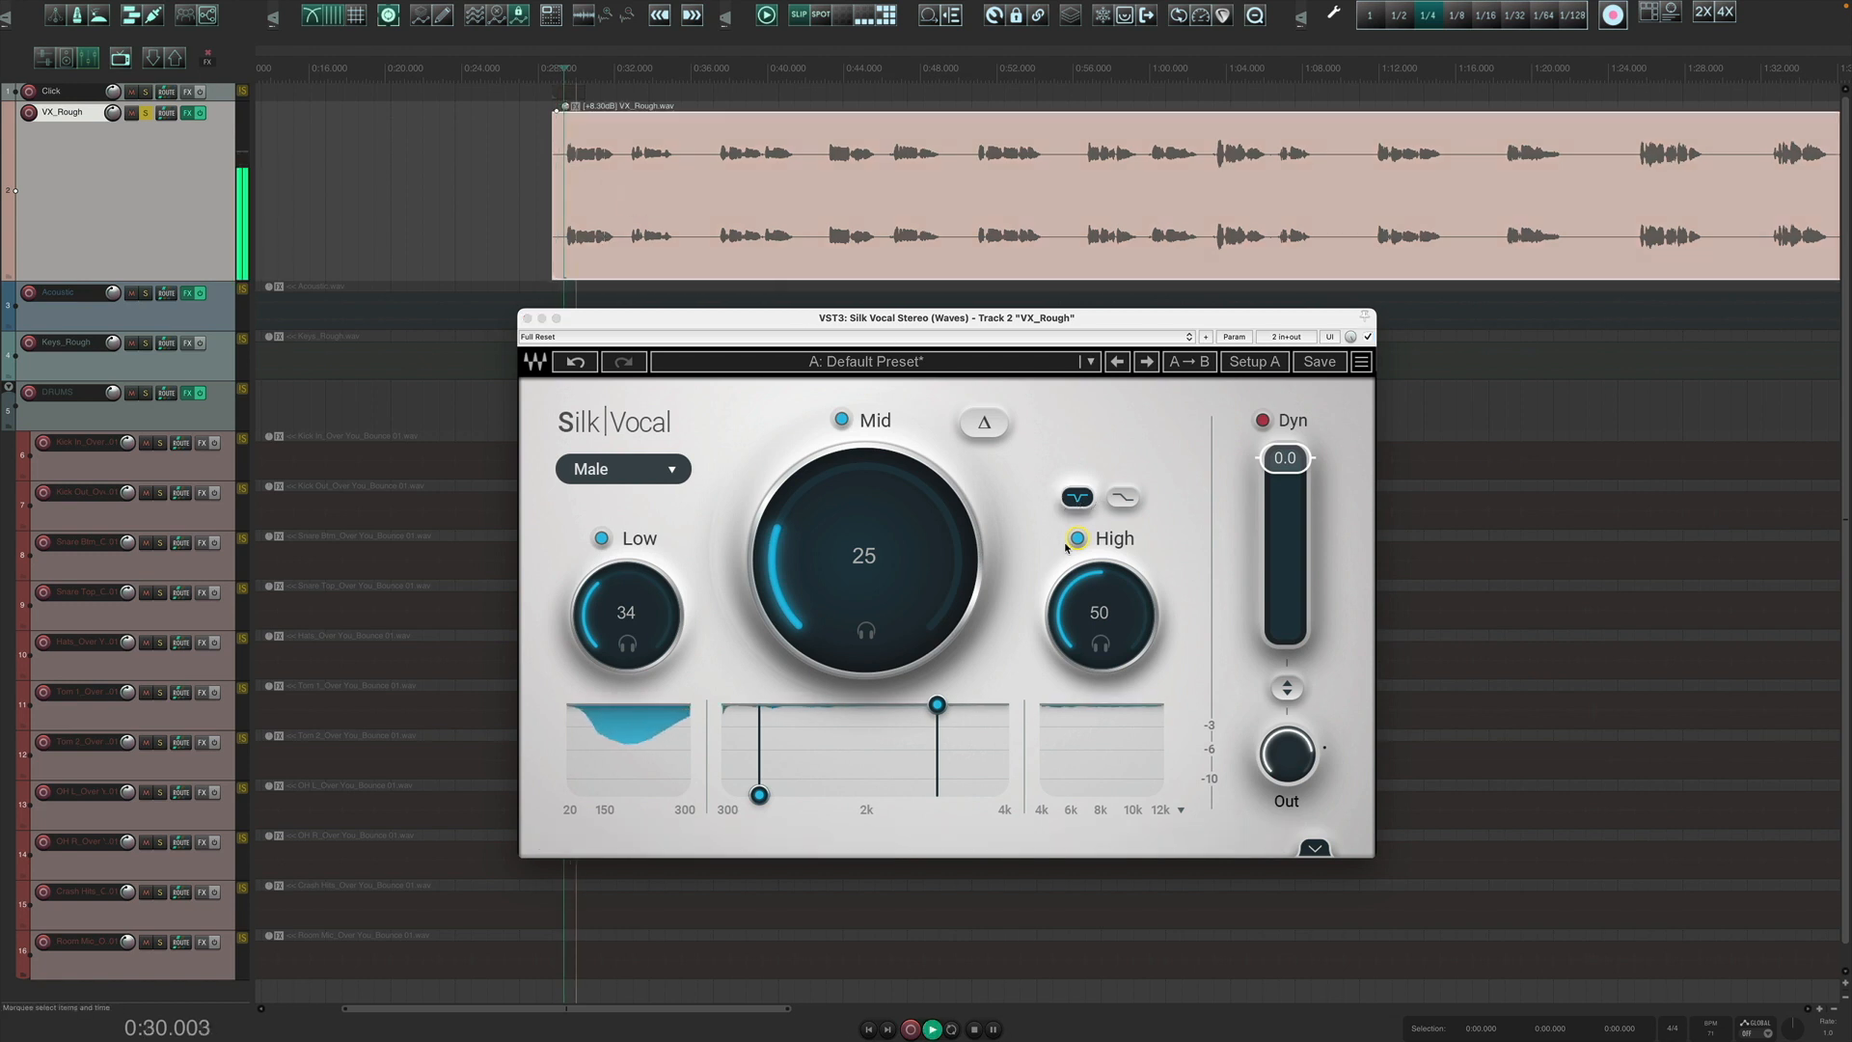
pyautogui.moveTo(1109, 640); pyautogui.dragTo(1109, 695)
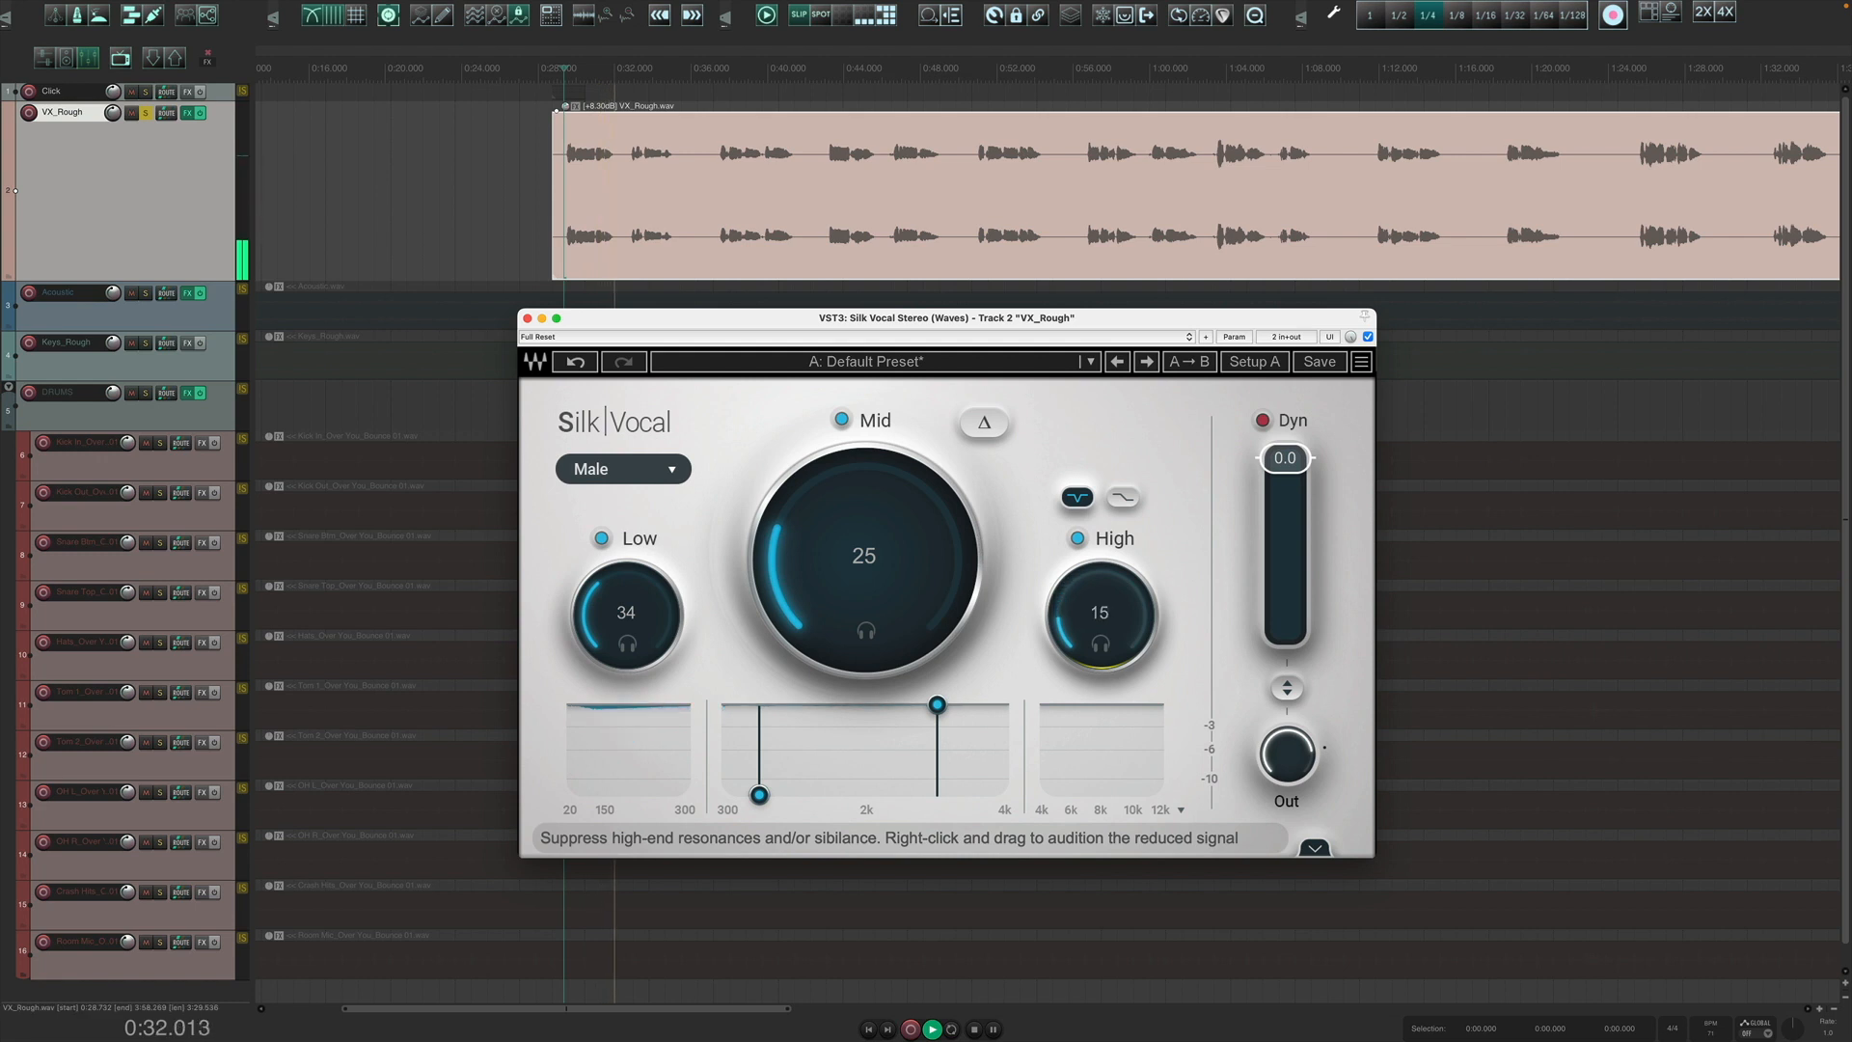
pyautogui.moveTo(1109, 639)
pyautogui.mouseDown()
pyautogui.moveTo(1109, 518)
pyautogui.moveTo(1107, 610)
pyautogui.mouseUp()
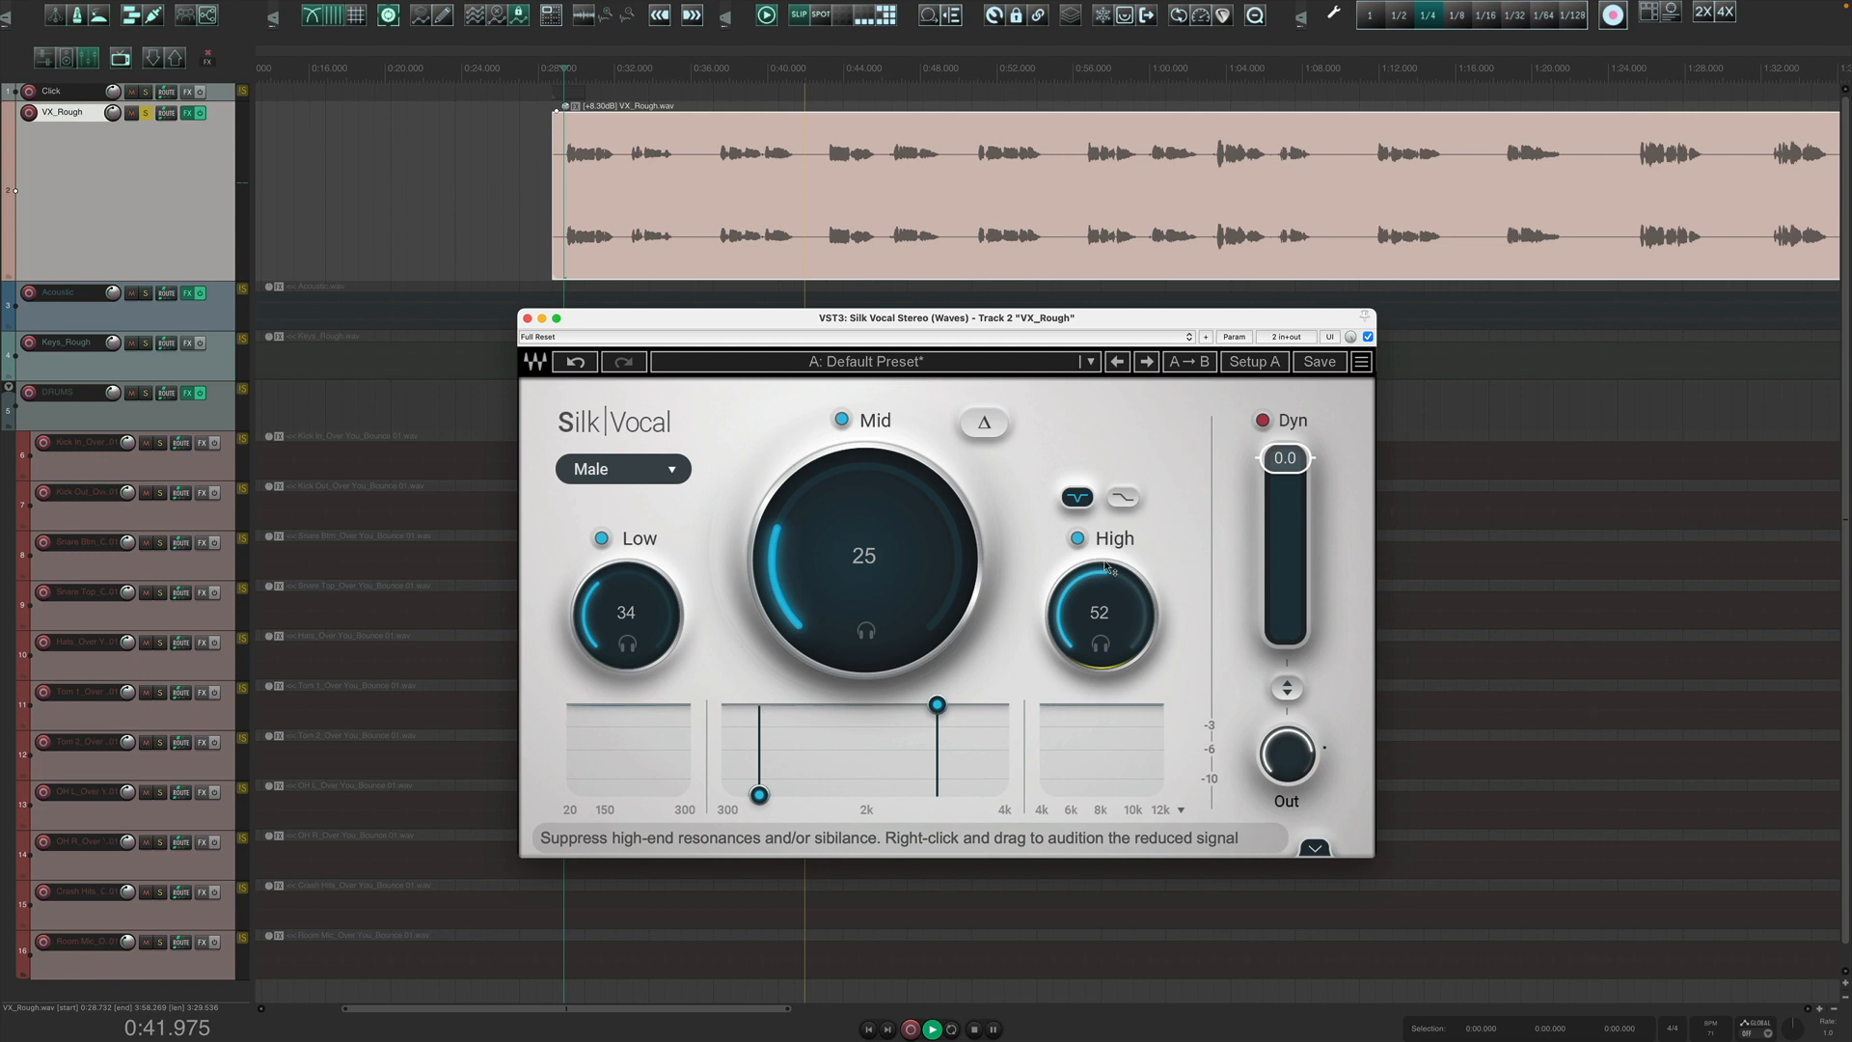
# Switch the High band to the shelf-shaped mode and set it to 56, comparing the vocal with High bypassed and enabled.
pyautogui.click(1123, 498)
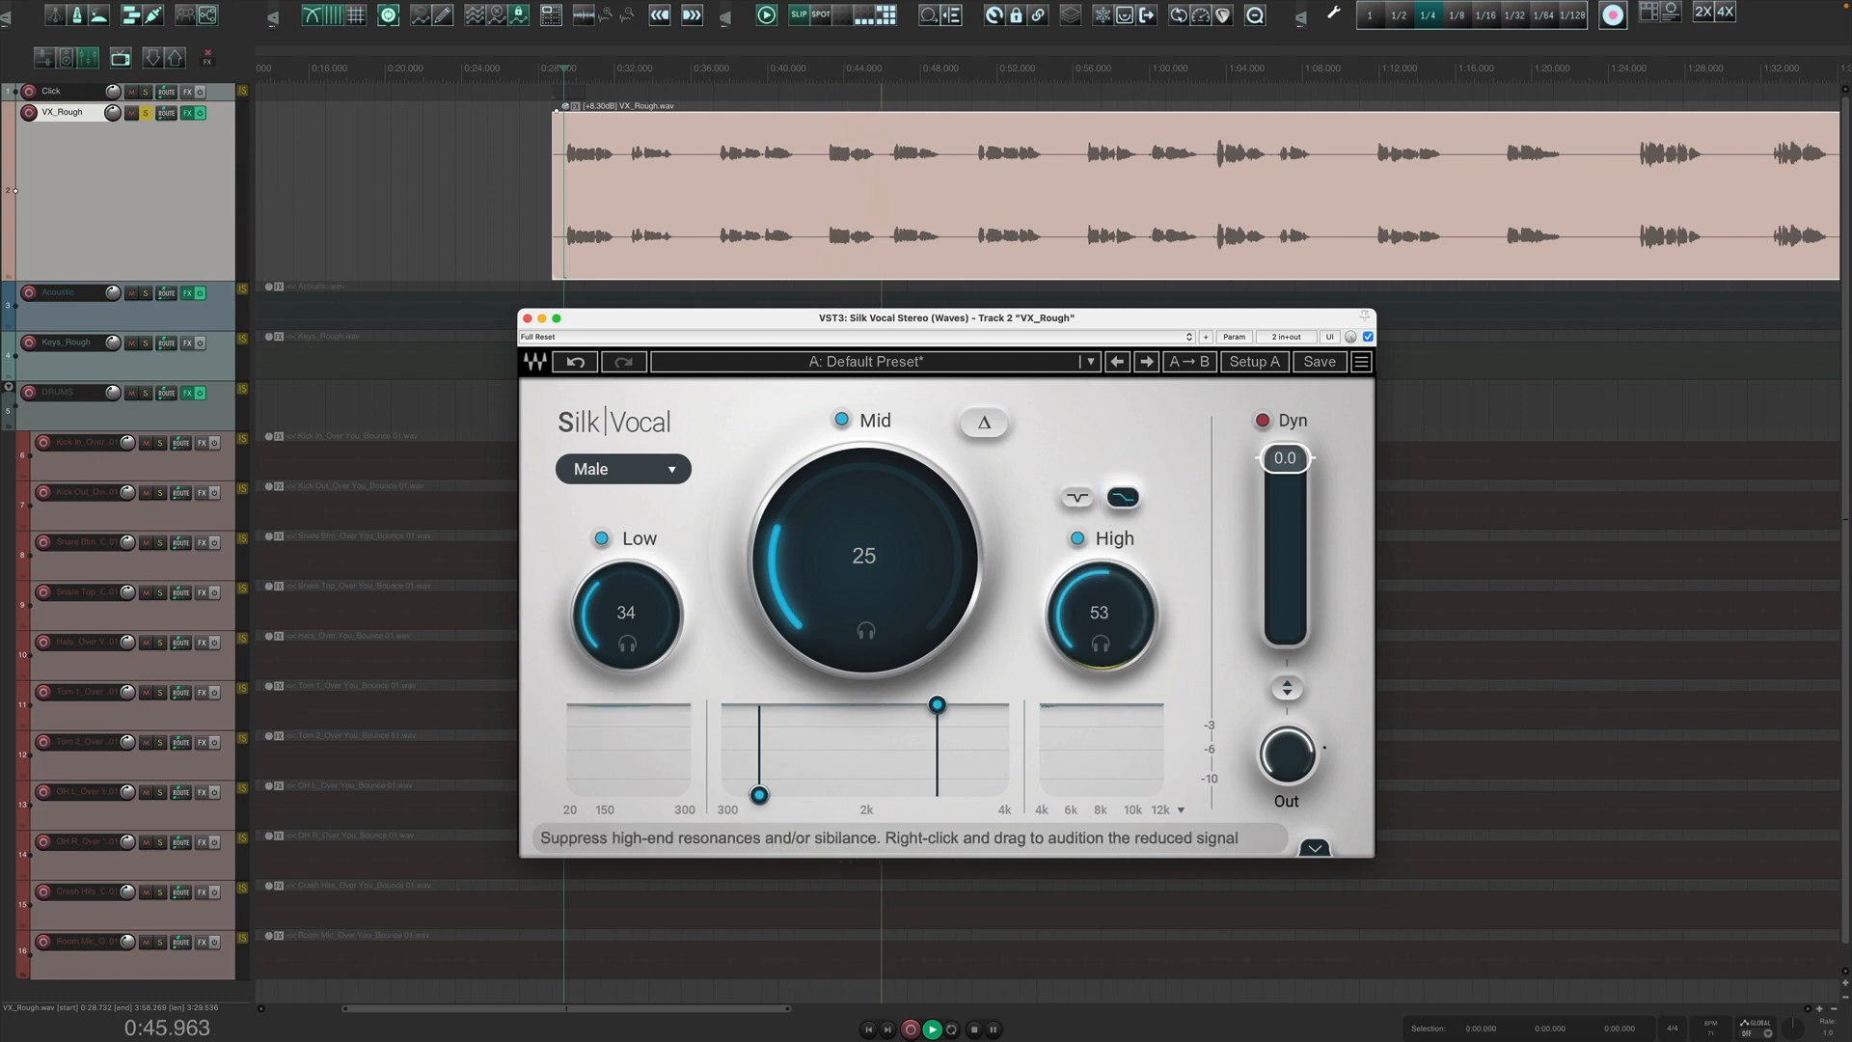
pyautogui.moveTo(1101, 609); pyautogui.dragTo(1100, 636)
pyautogui.click(1077, 538)
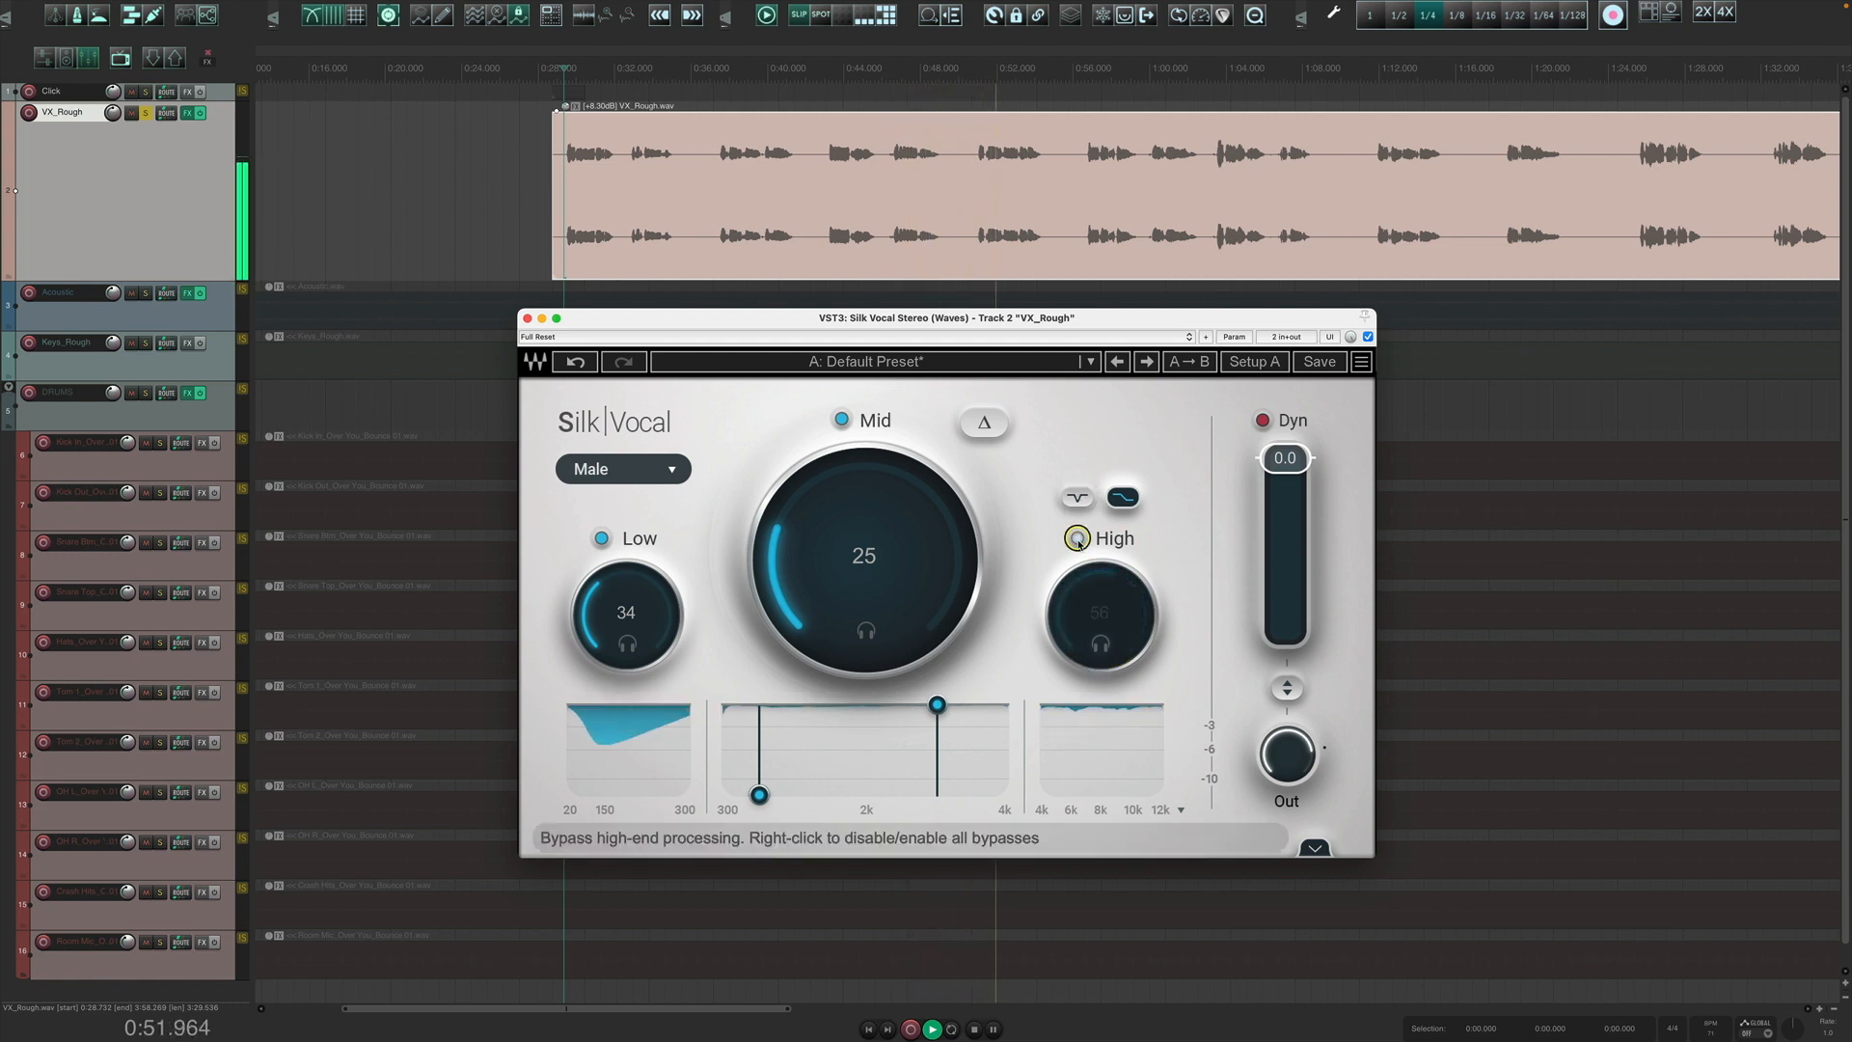
pyautogui.click(1077, 538)
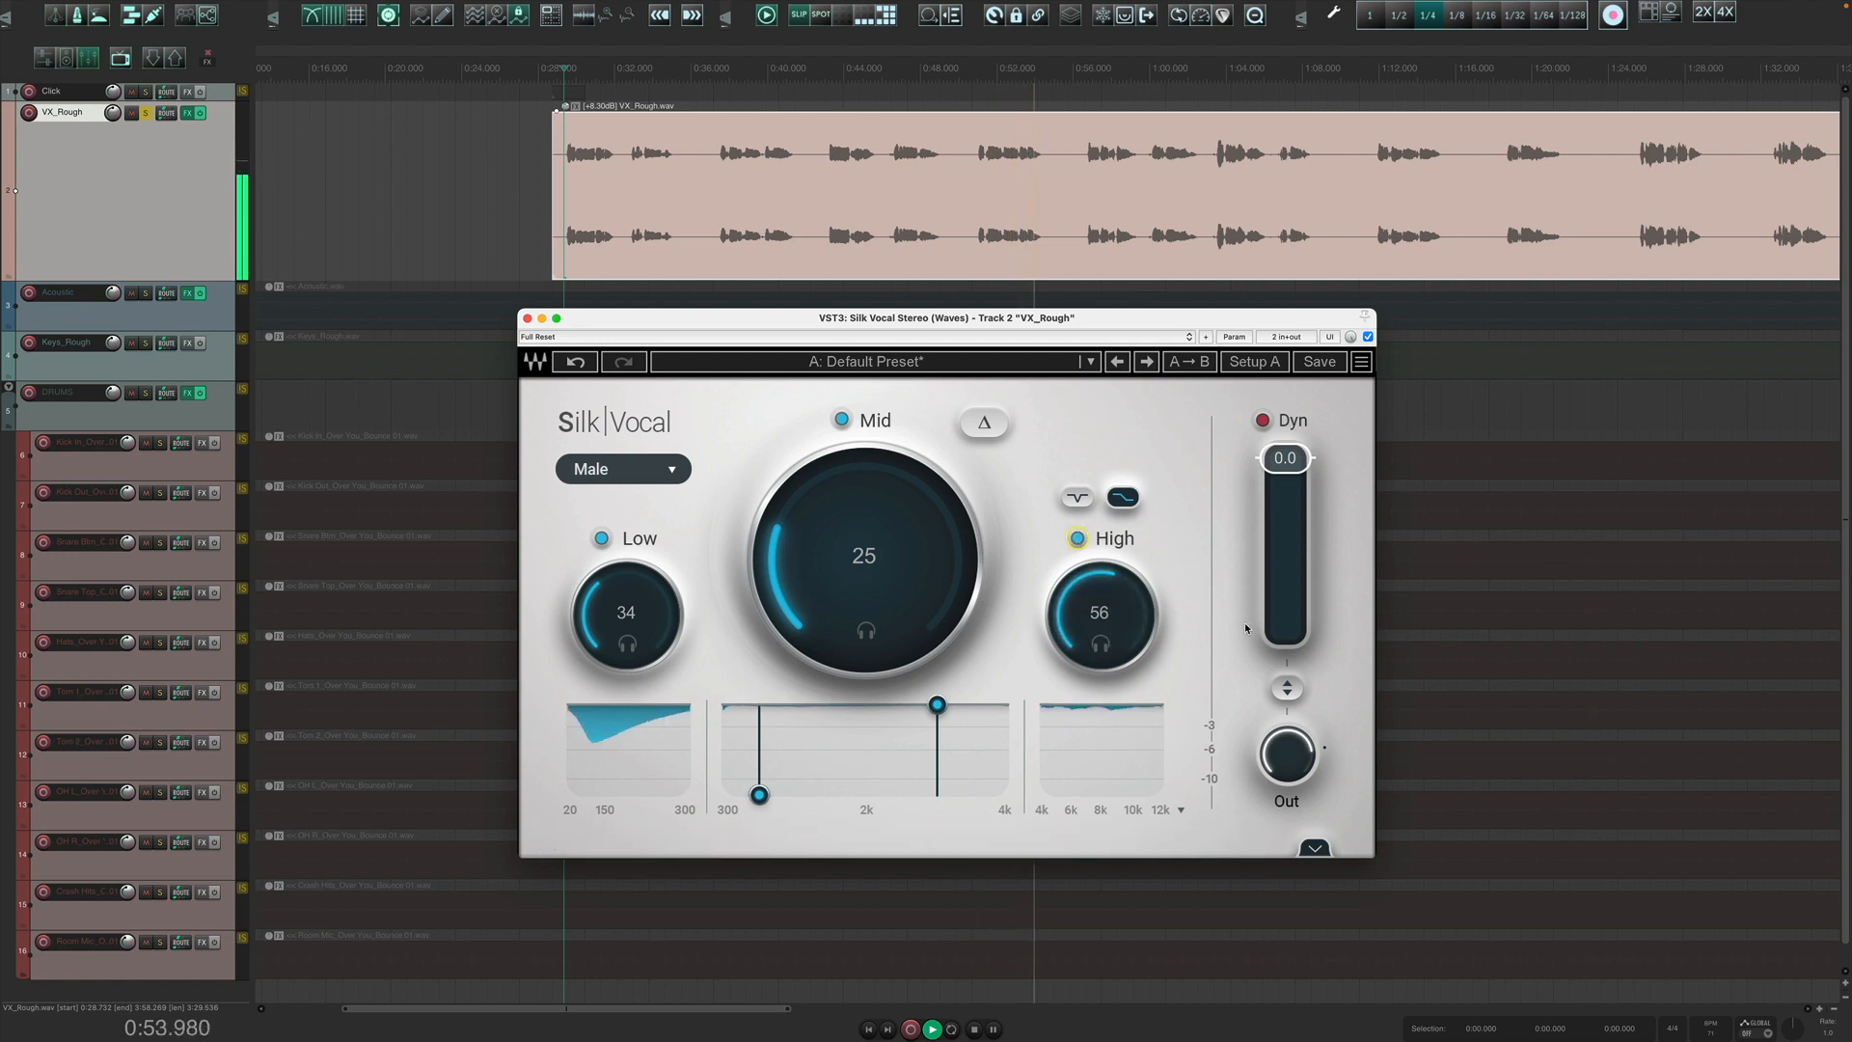
# Set the Dyn threshold to -11.7 while listening, replaying the vocal from the start of the clip.
pyautogui.moveTo(1285, 458); pyautogui.dragTo(1282, 512)
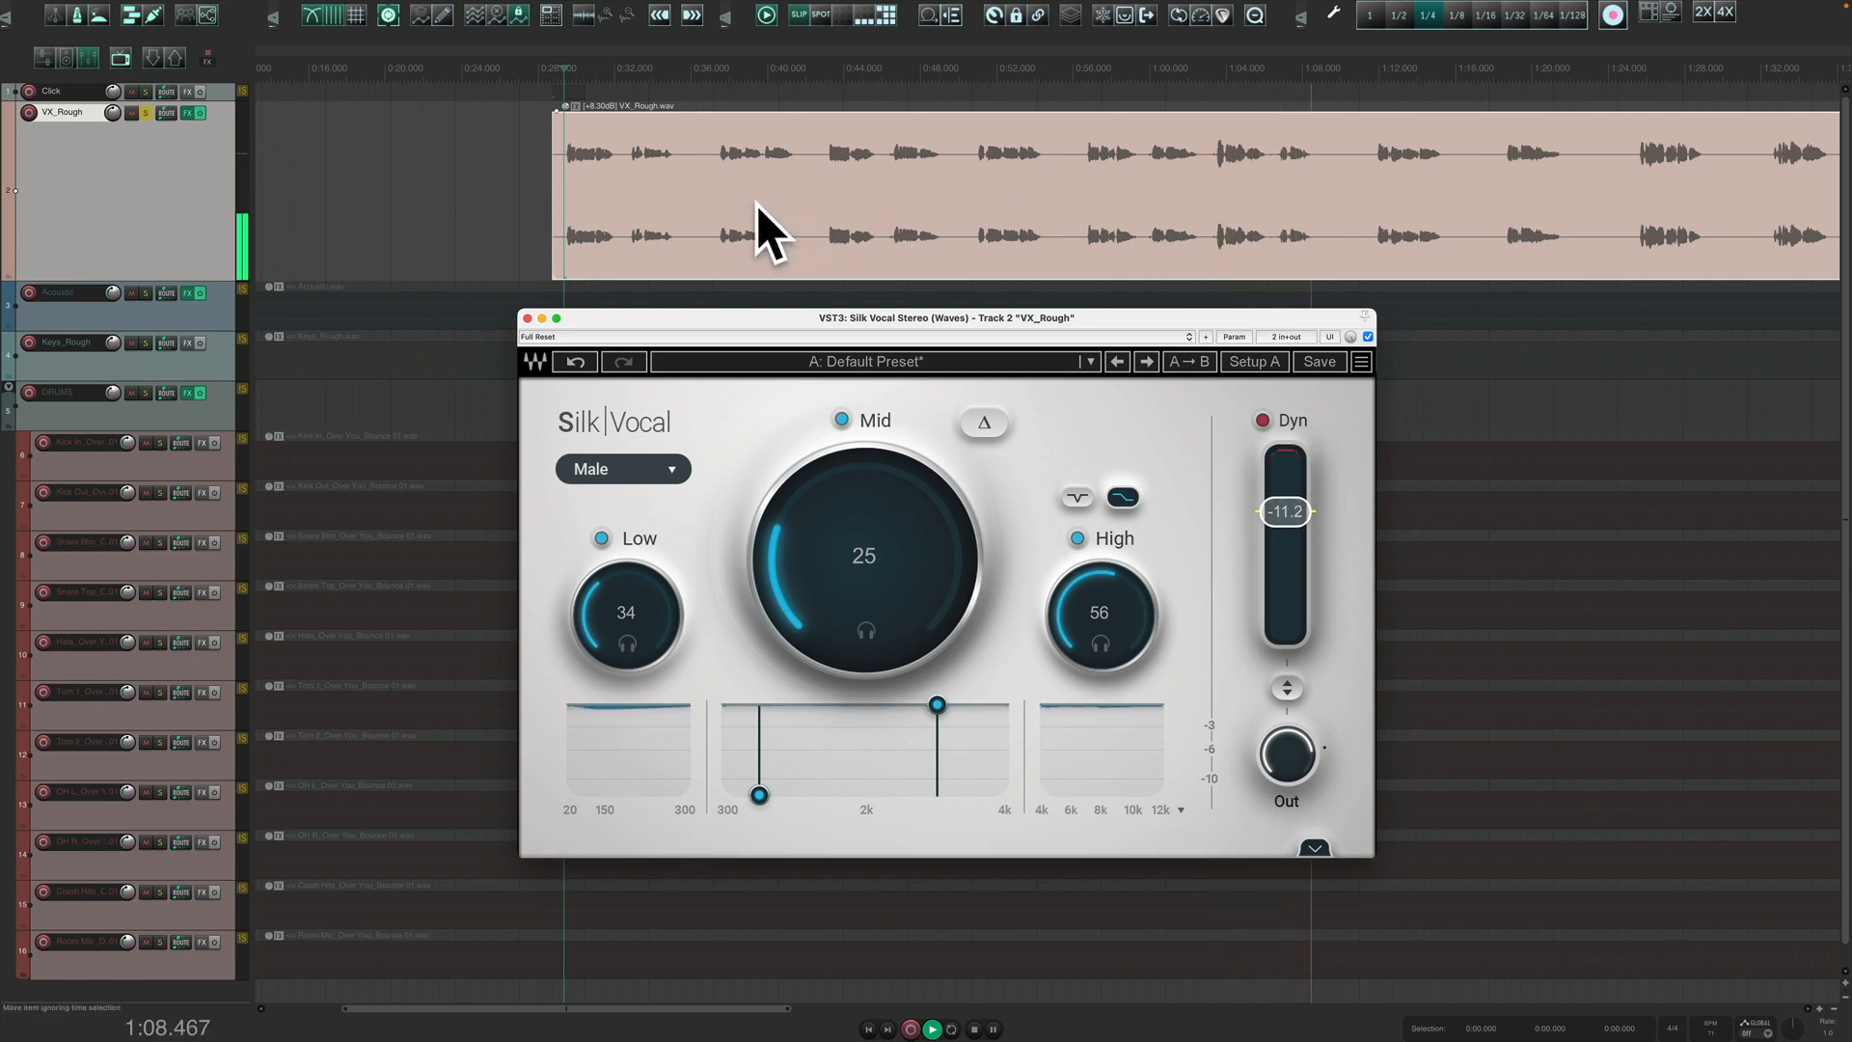
pyautogui.press('space')
pyautogui.click(563, 131)
pyautogui.press('space')
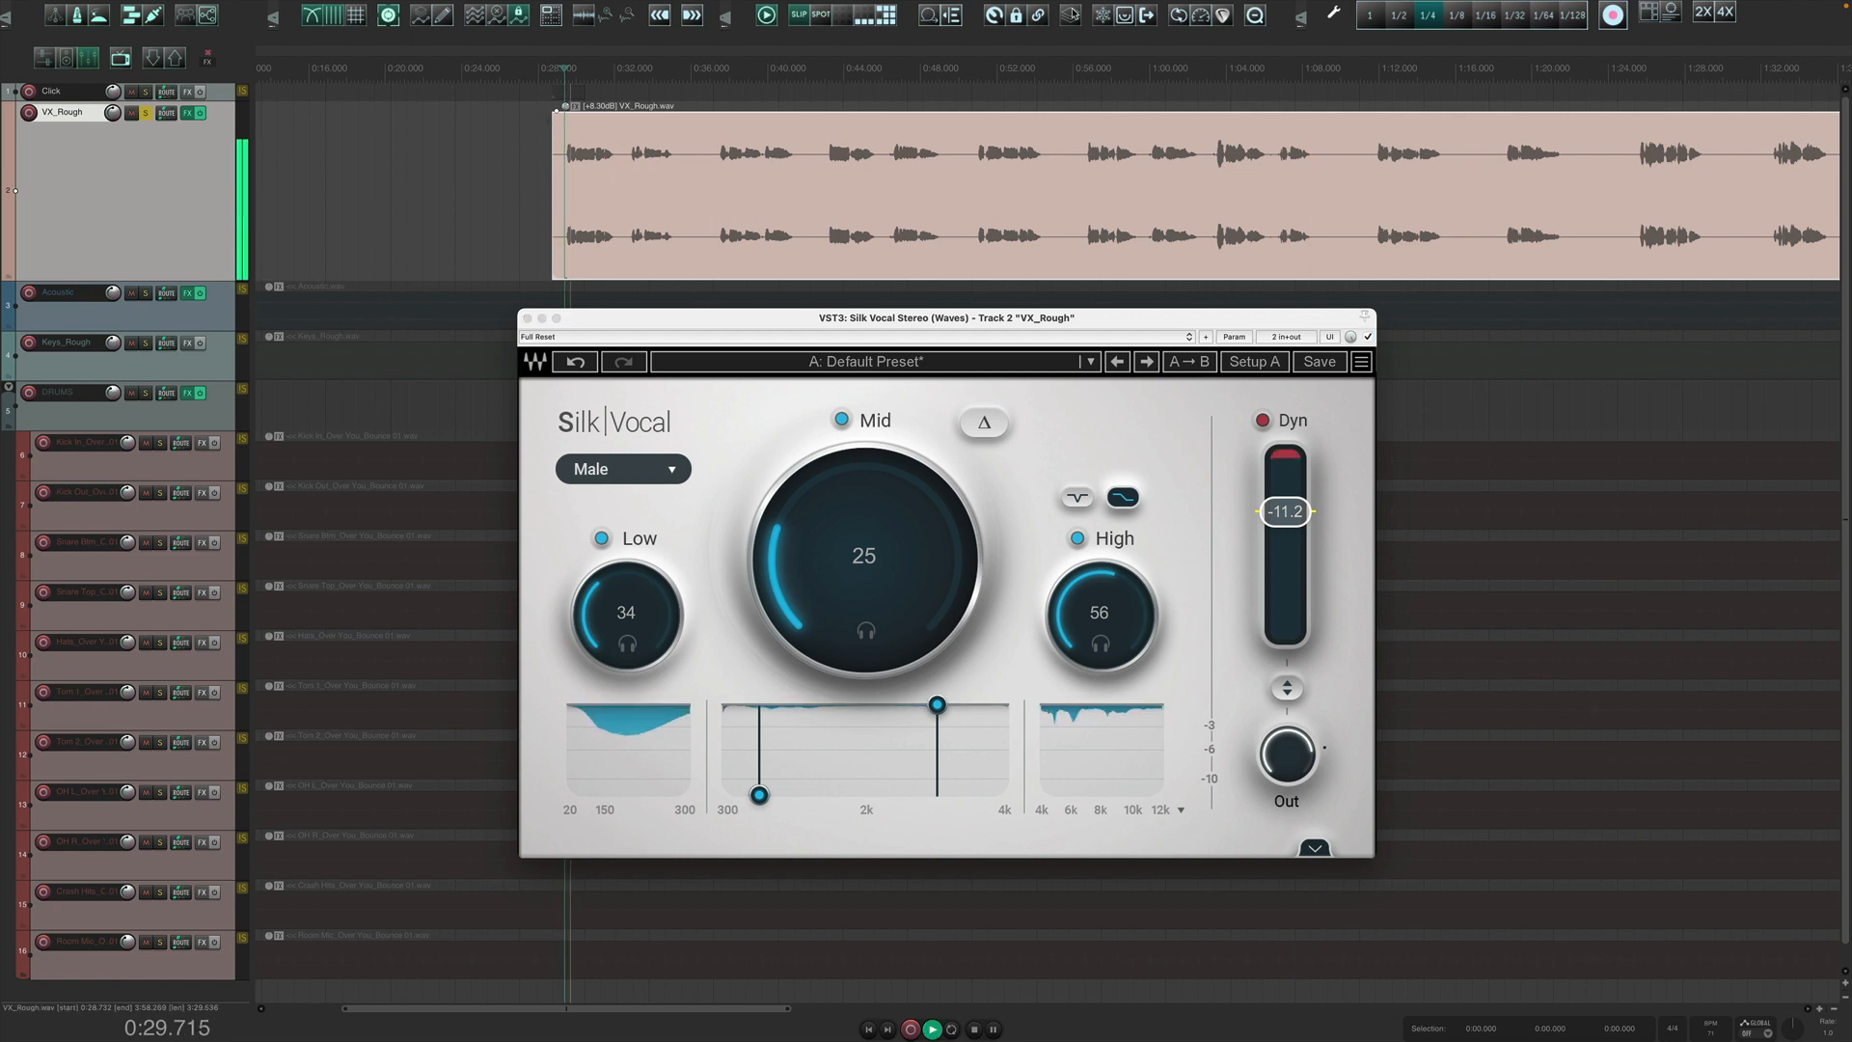
pyautogui.moveTo(1284, 511)
pyautogui.mouseDown()
pyautogui.moveTo(1284, 470)
pyautogui.moveTo(1284, 514)
pyautogui.mouseUp()
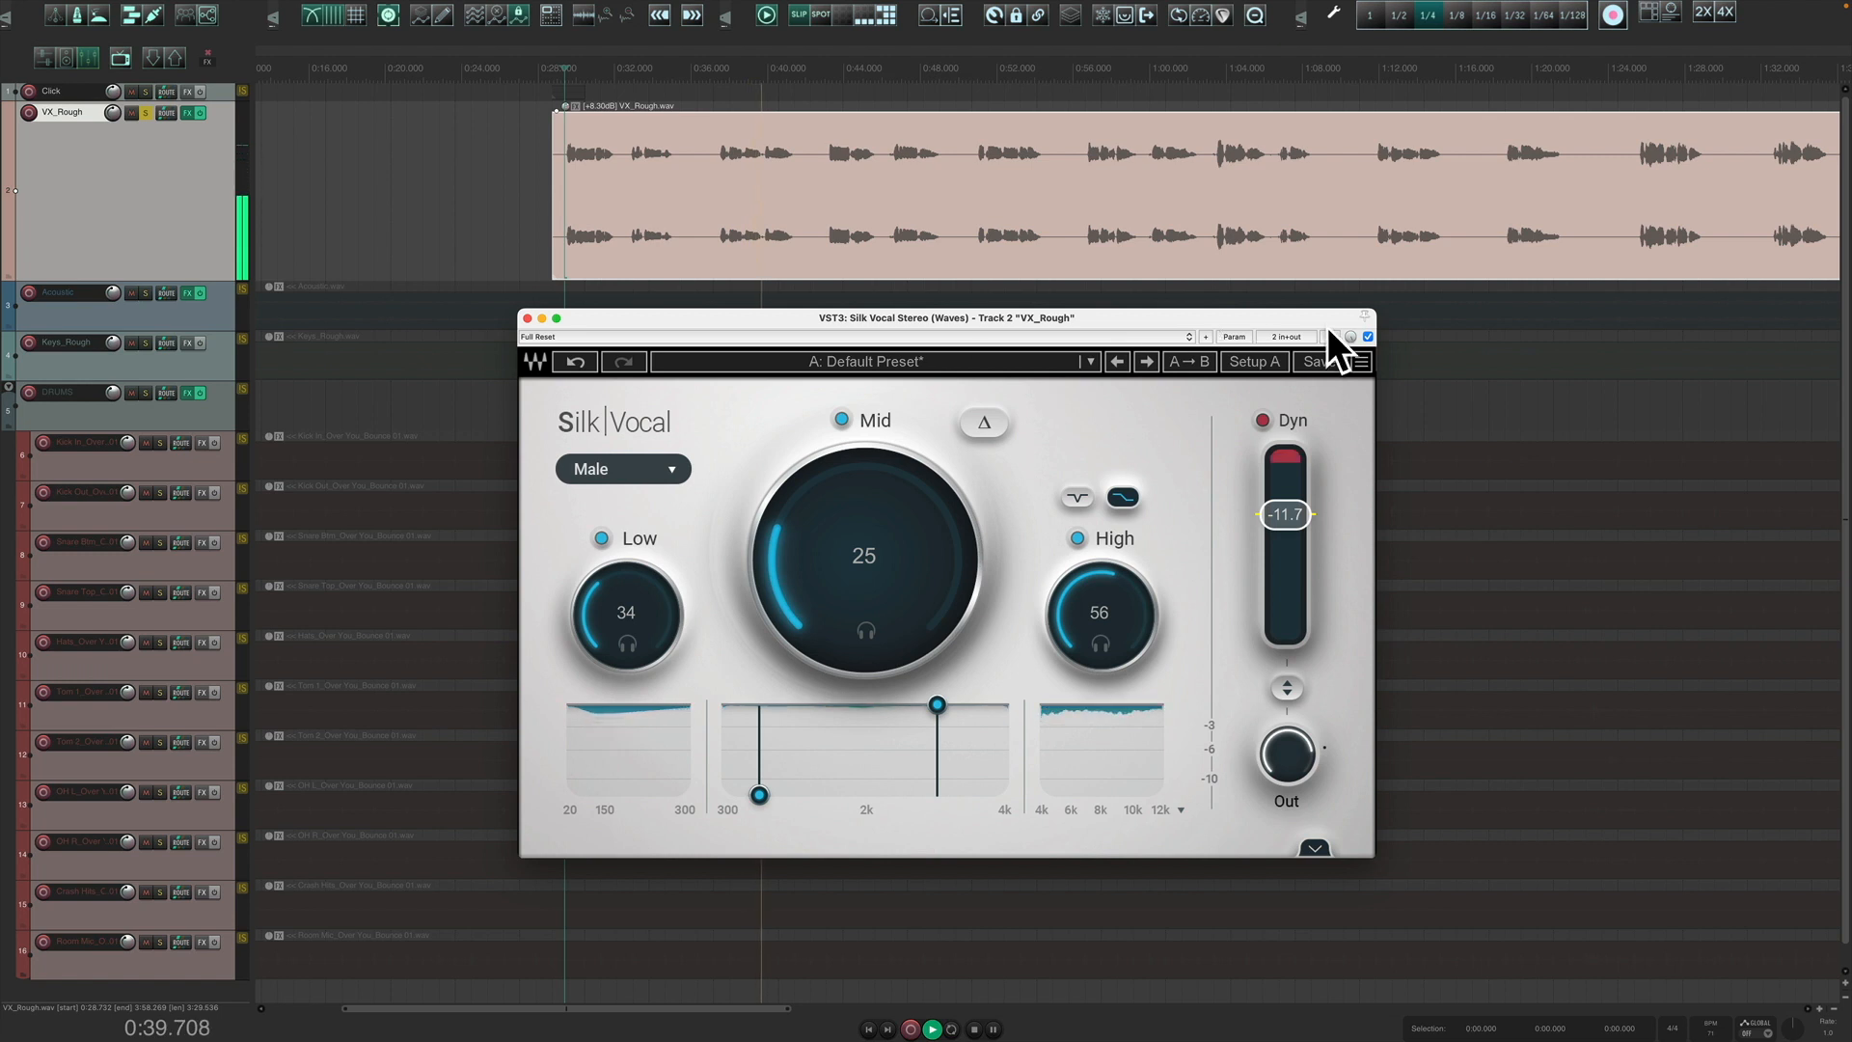
pyautogui.press('space')
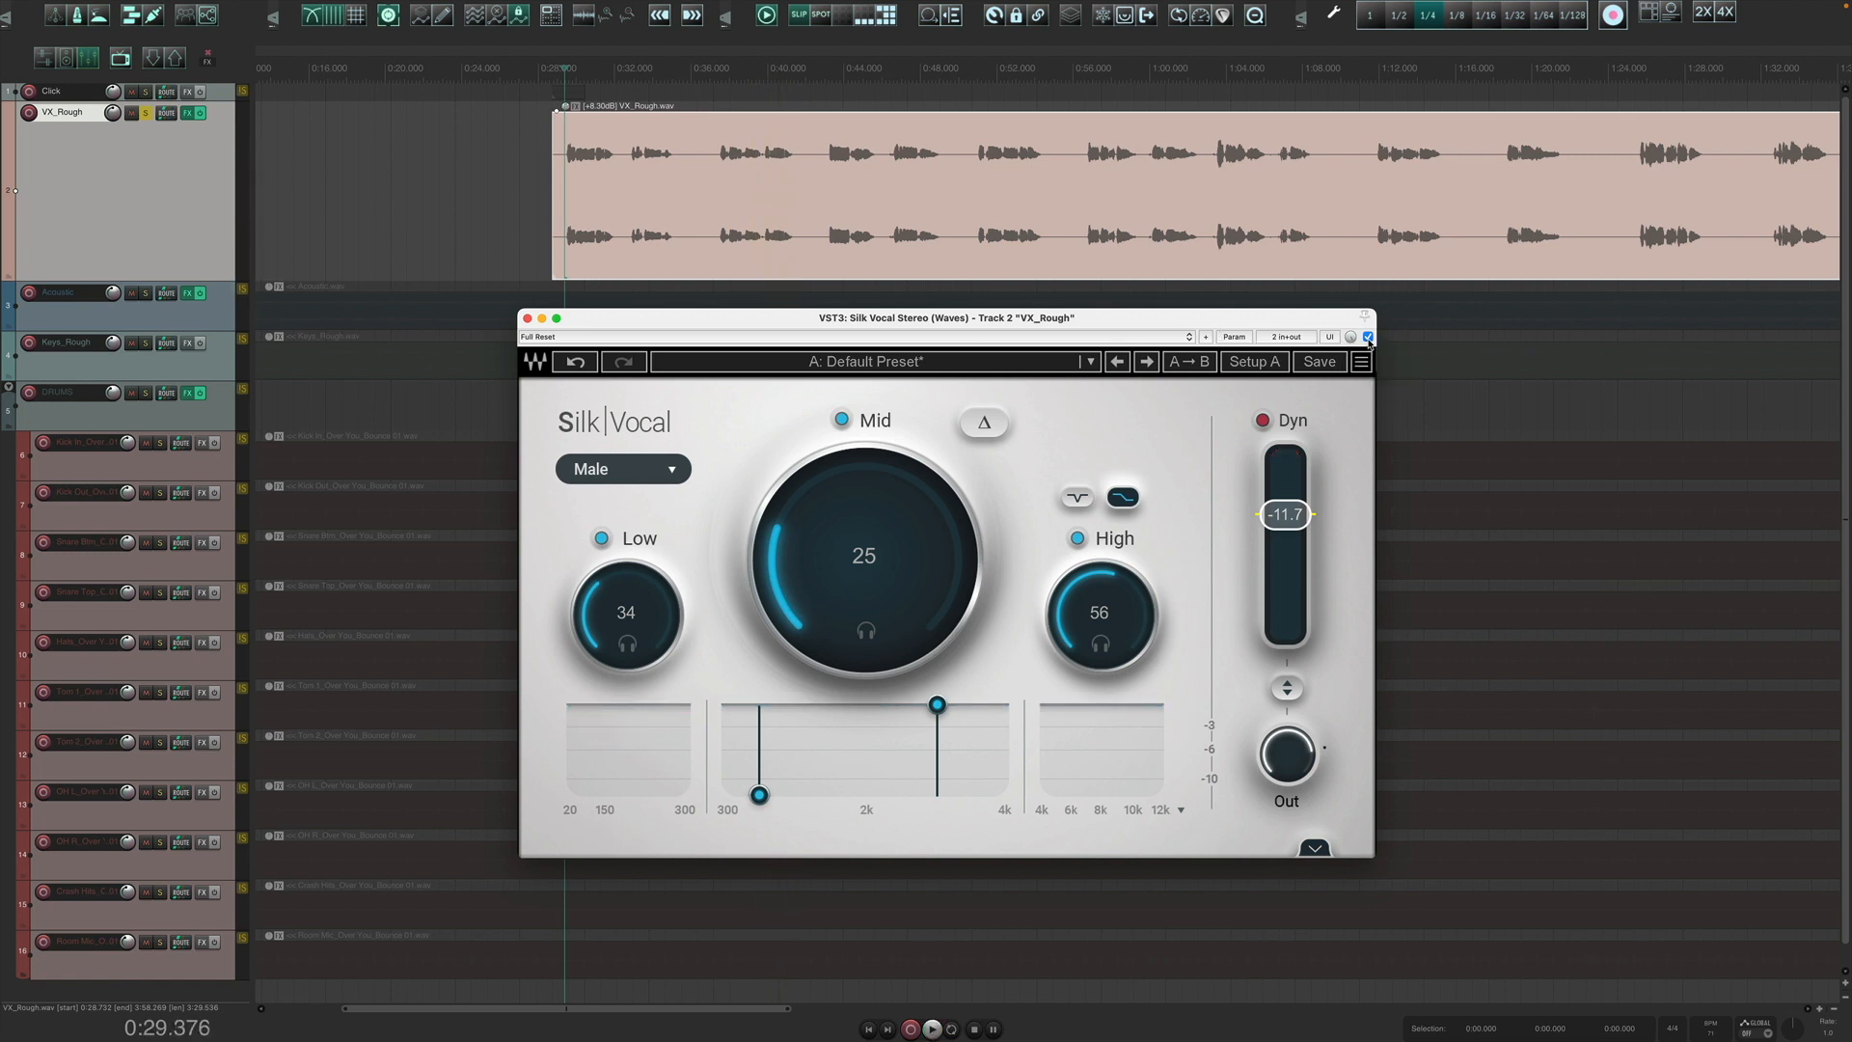
# Play the vocal with the Silk Vocal plugin bypassed and then enabled to compare the adjusted settings, and stop playback.
pyautogui.click(1368, 337)
pyautogui.press('space')
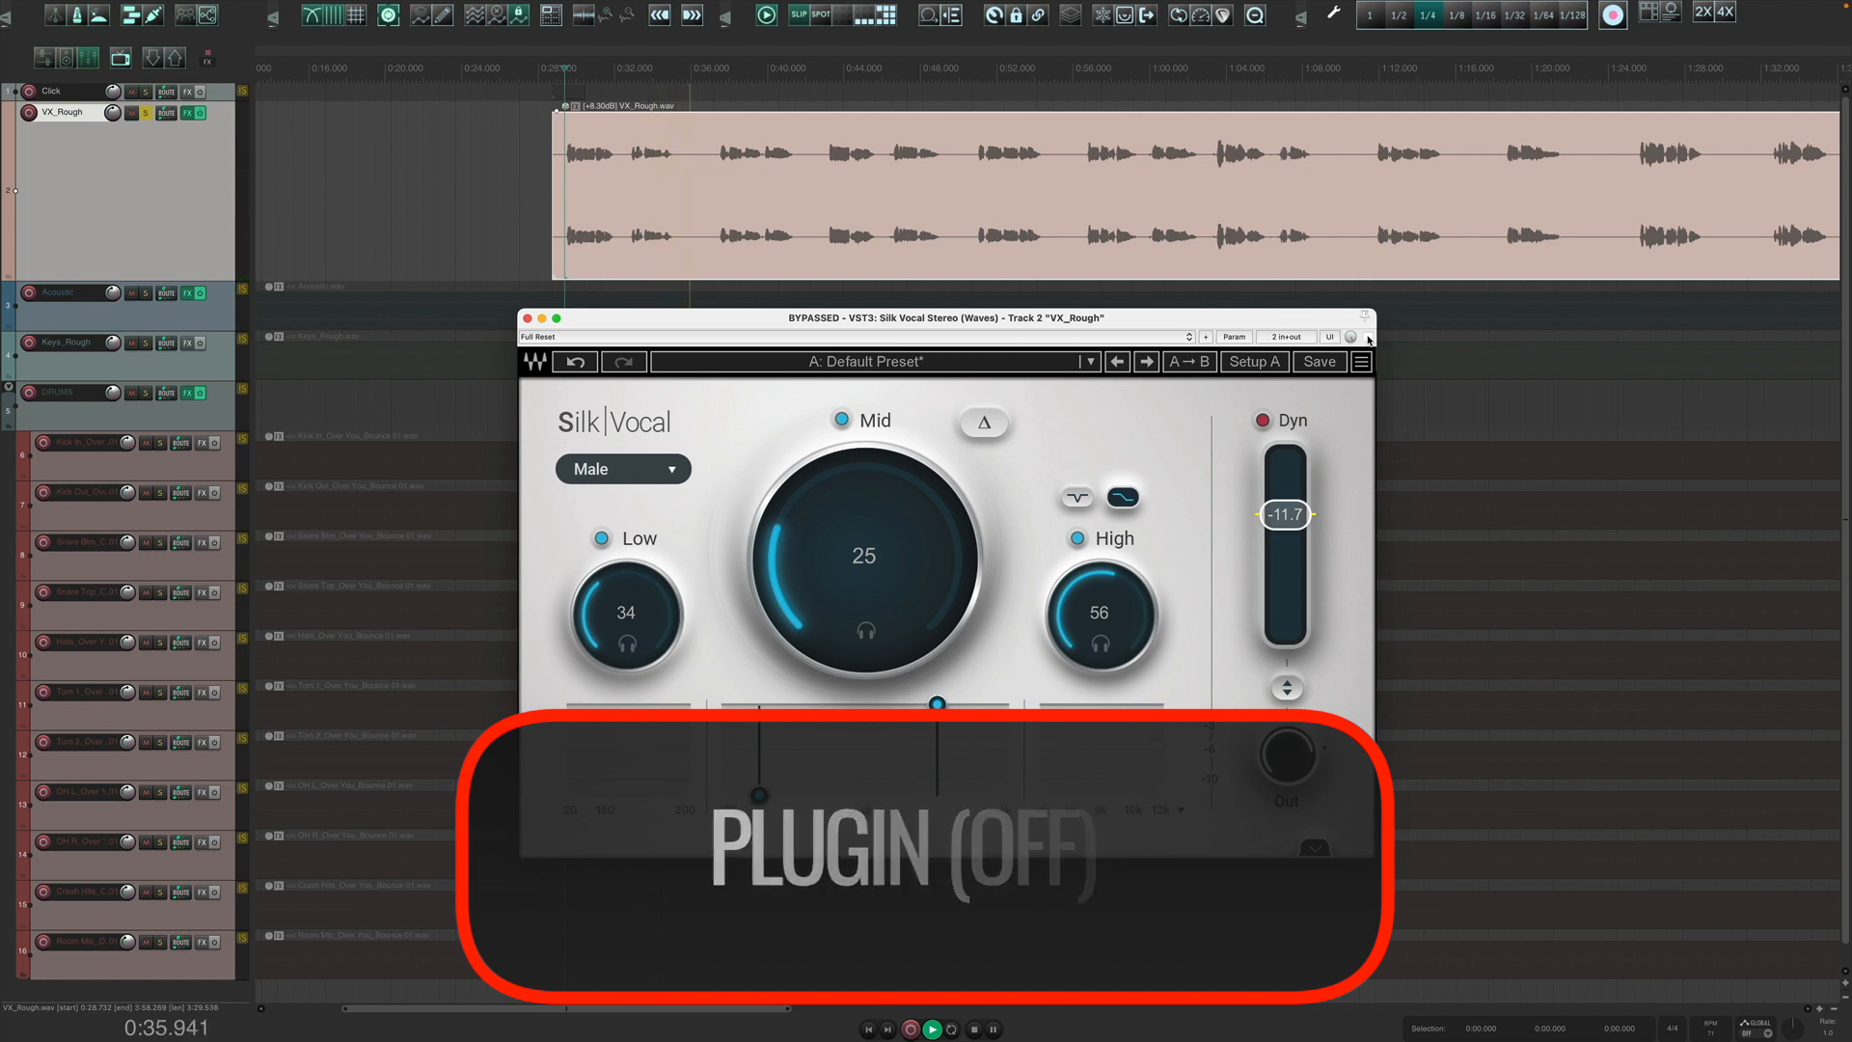
pyautogui.click(1368, 337)
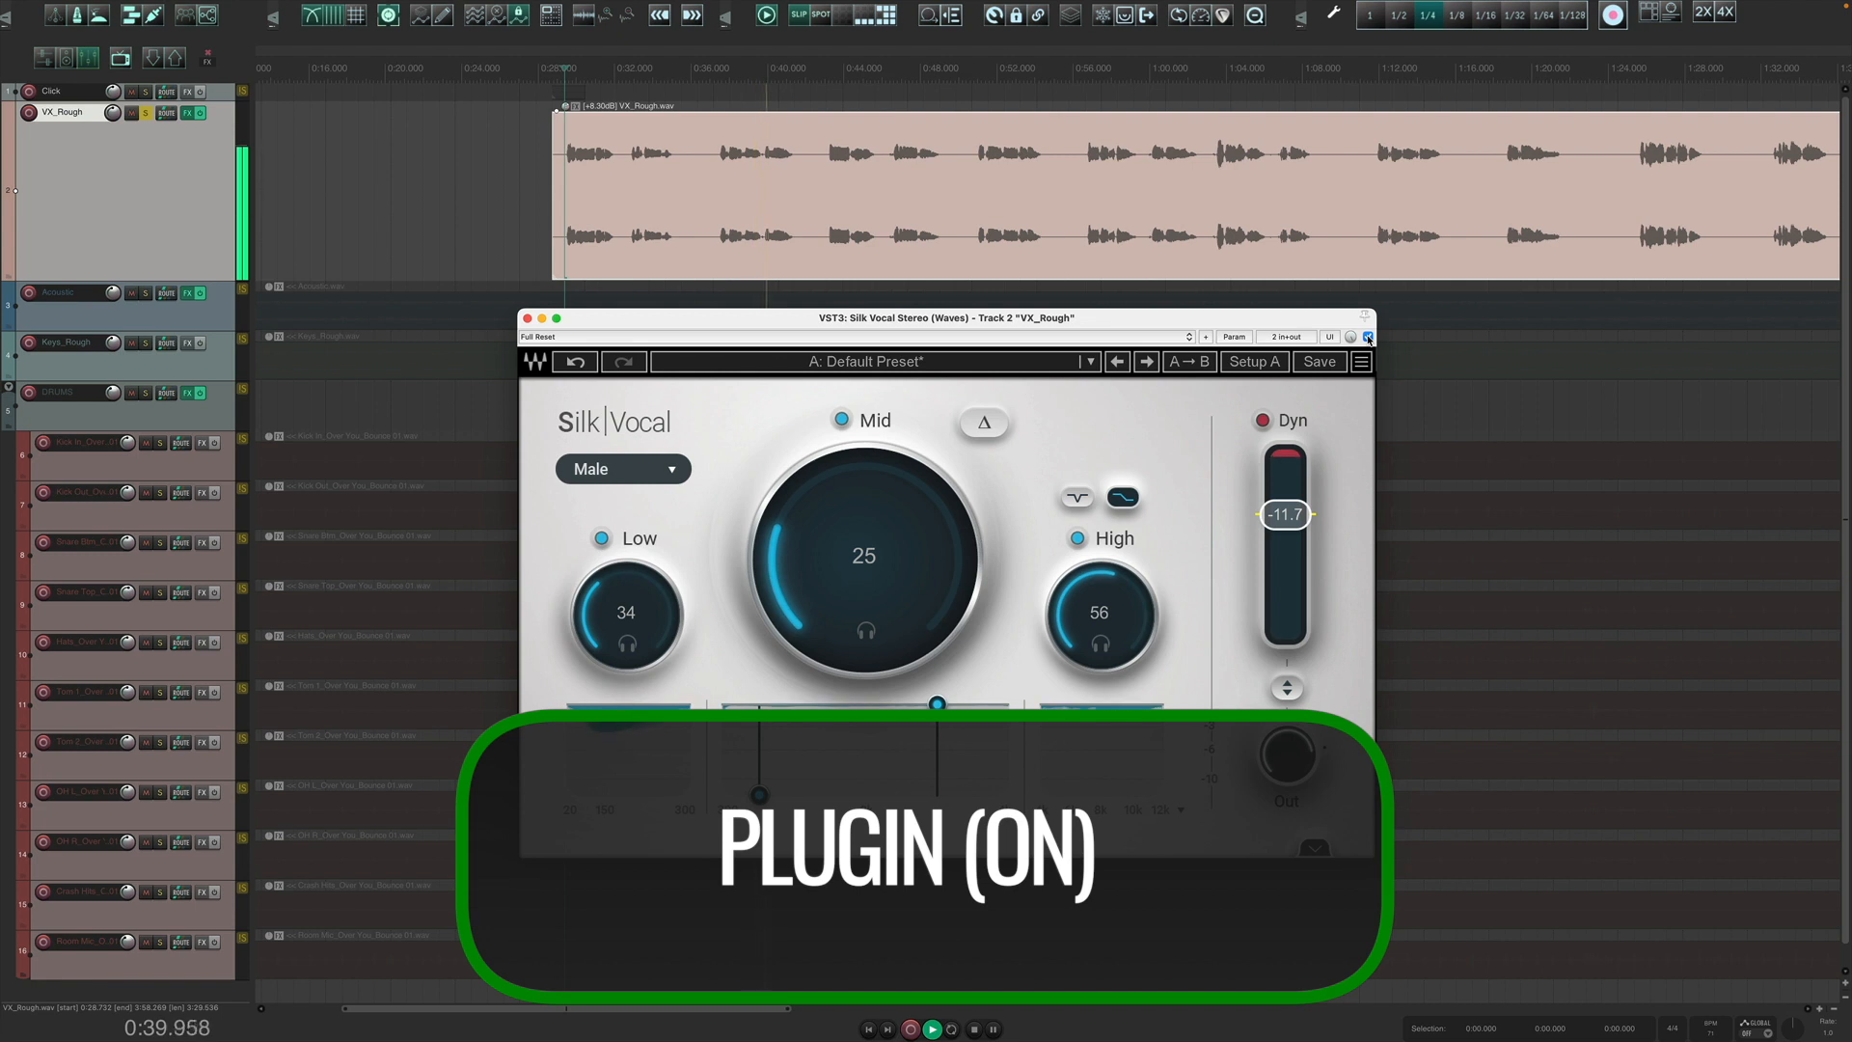
pyautogui.press('space')
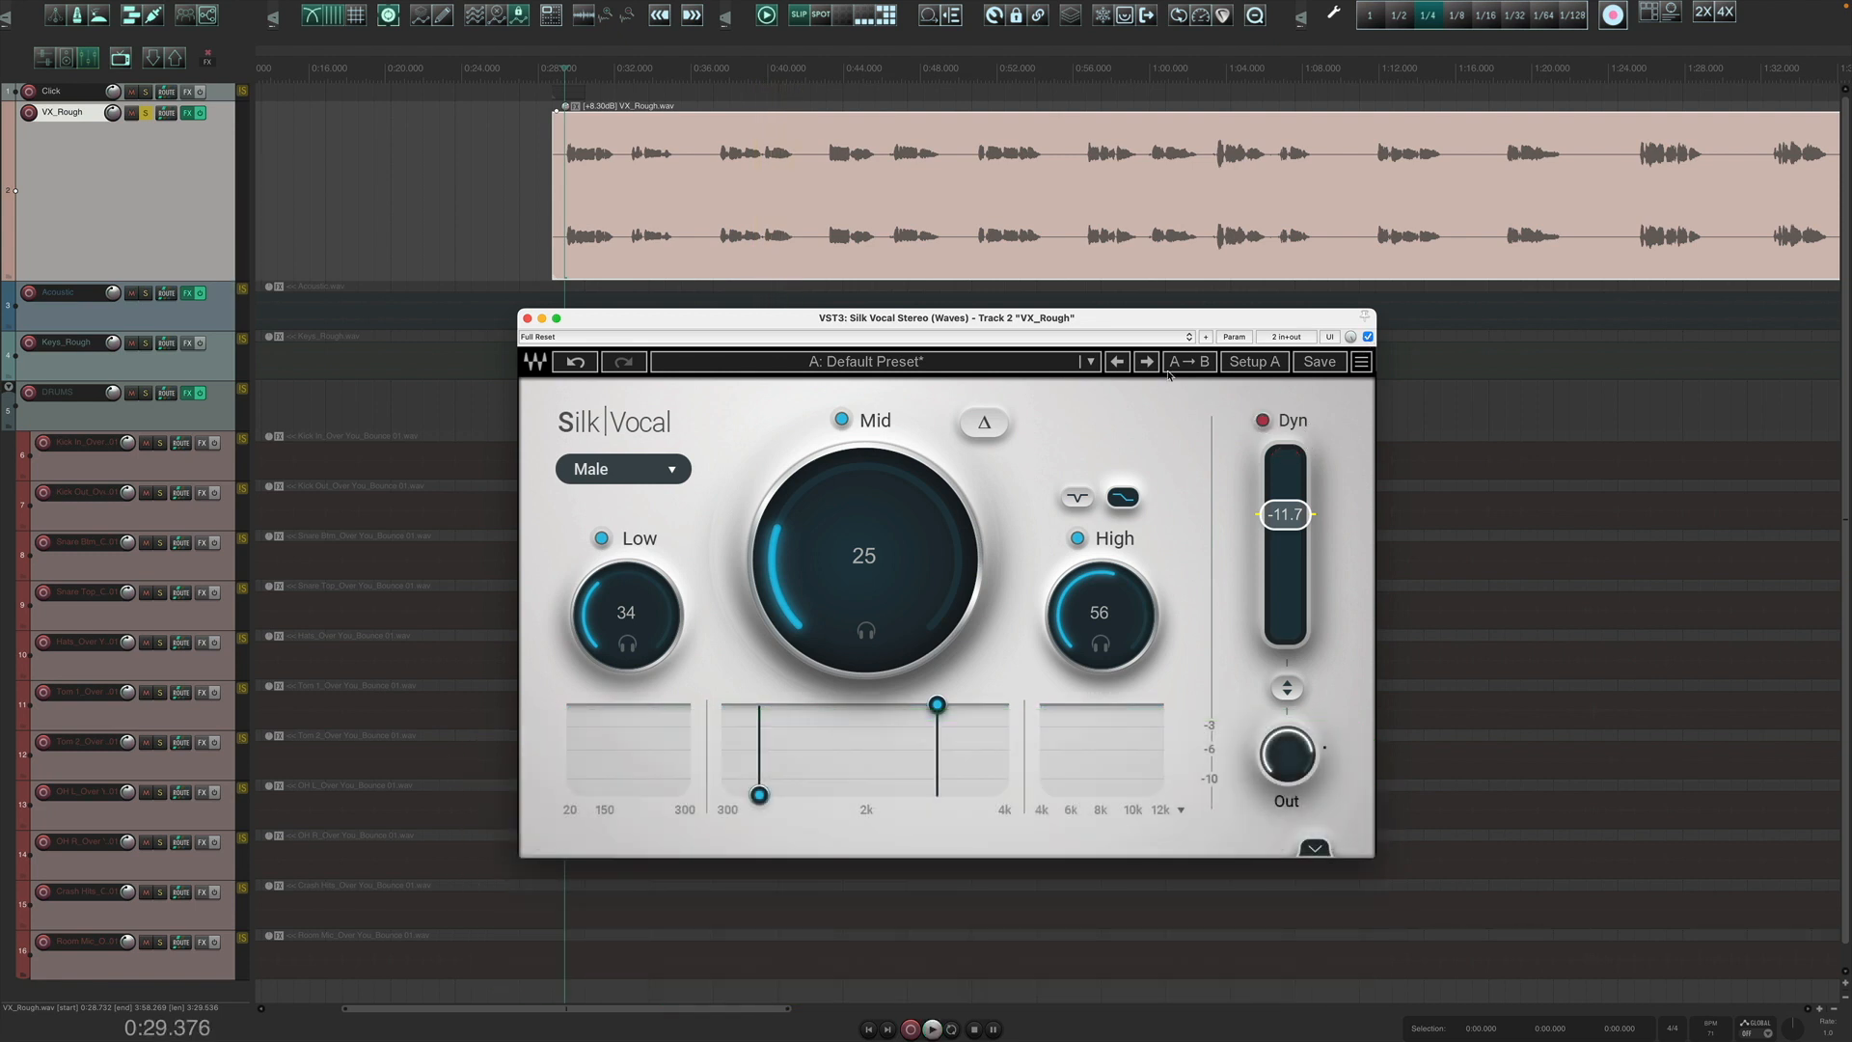
# Move the plugin window higher, expand its extra controls for HPF, Speed, Precision, Makeup, Gate and Mix, and start playback.
pyautogui.moveTo(1165, 317); pyautogui.dragTo(1182, 297)
pyautogui.click(1332, 829)
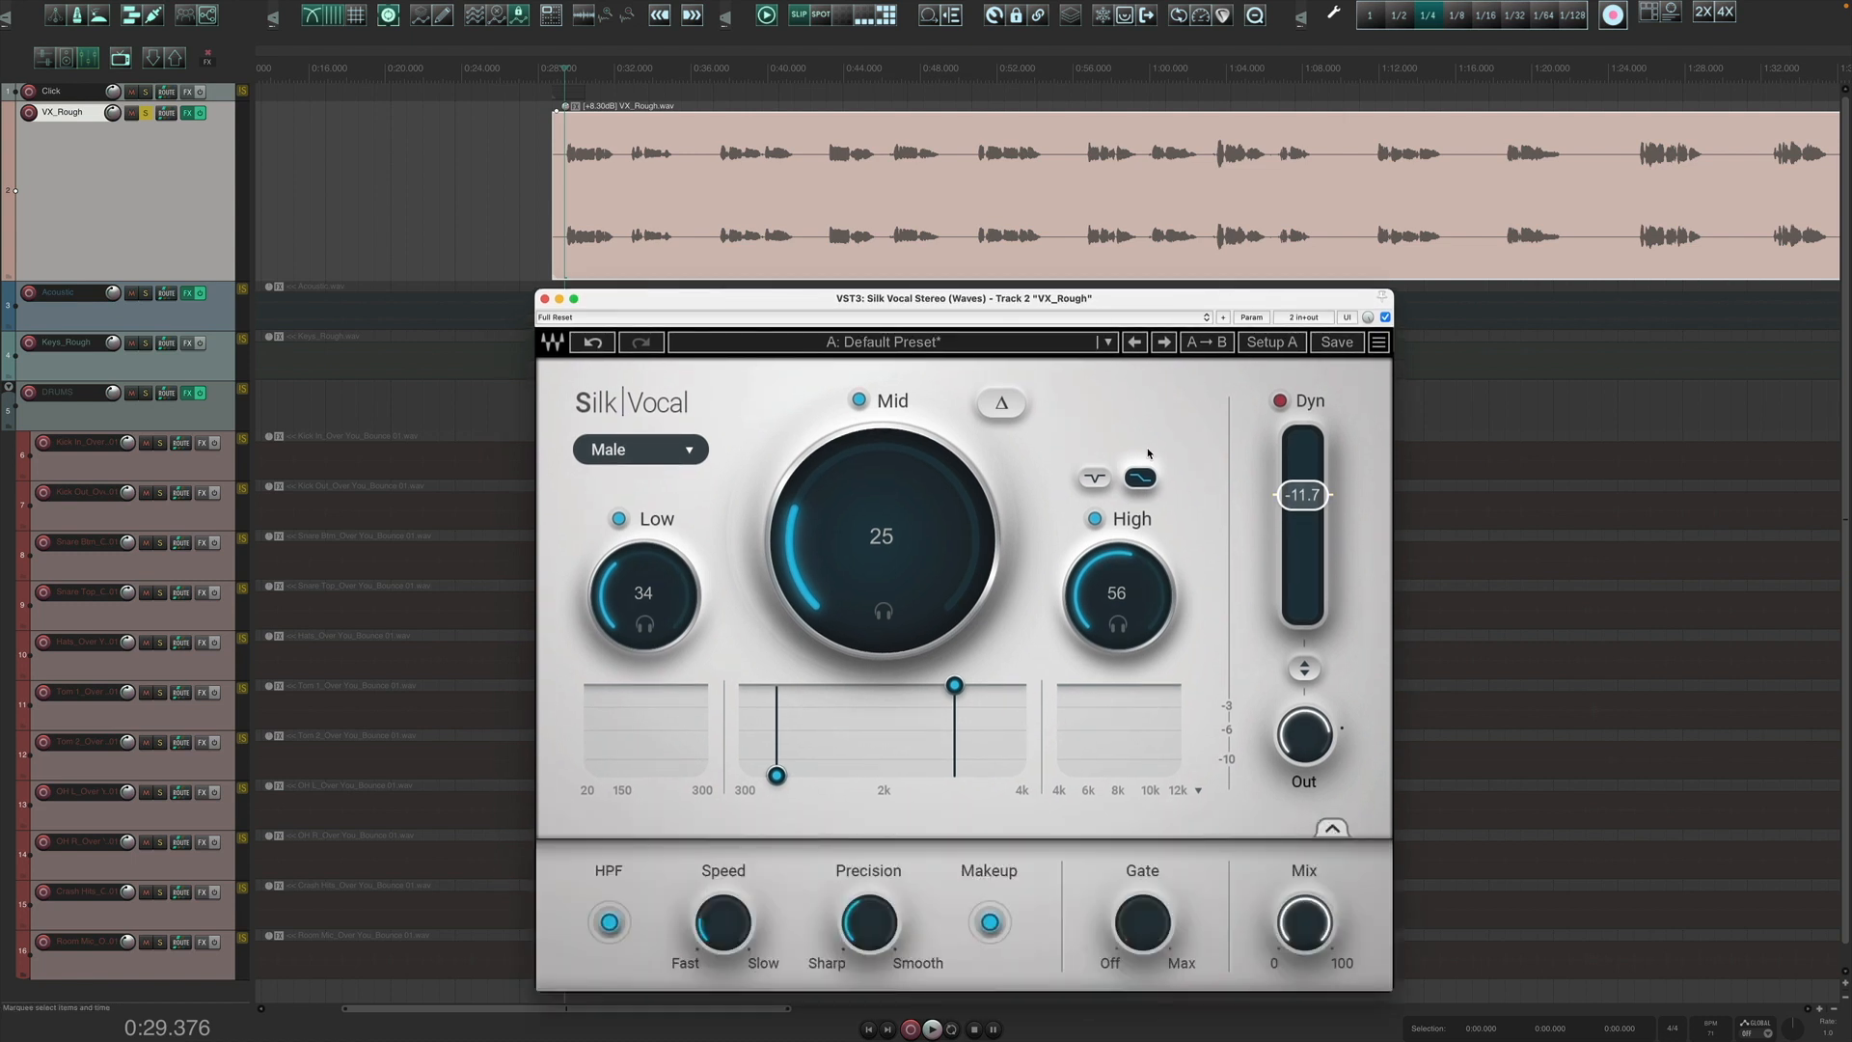
pyautogui.moveTo(1002, 292); pyautogui.dragTo(1017, 278)
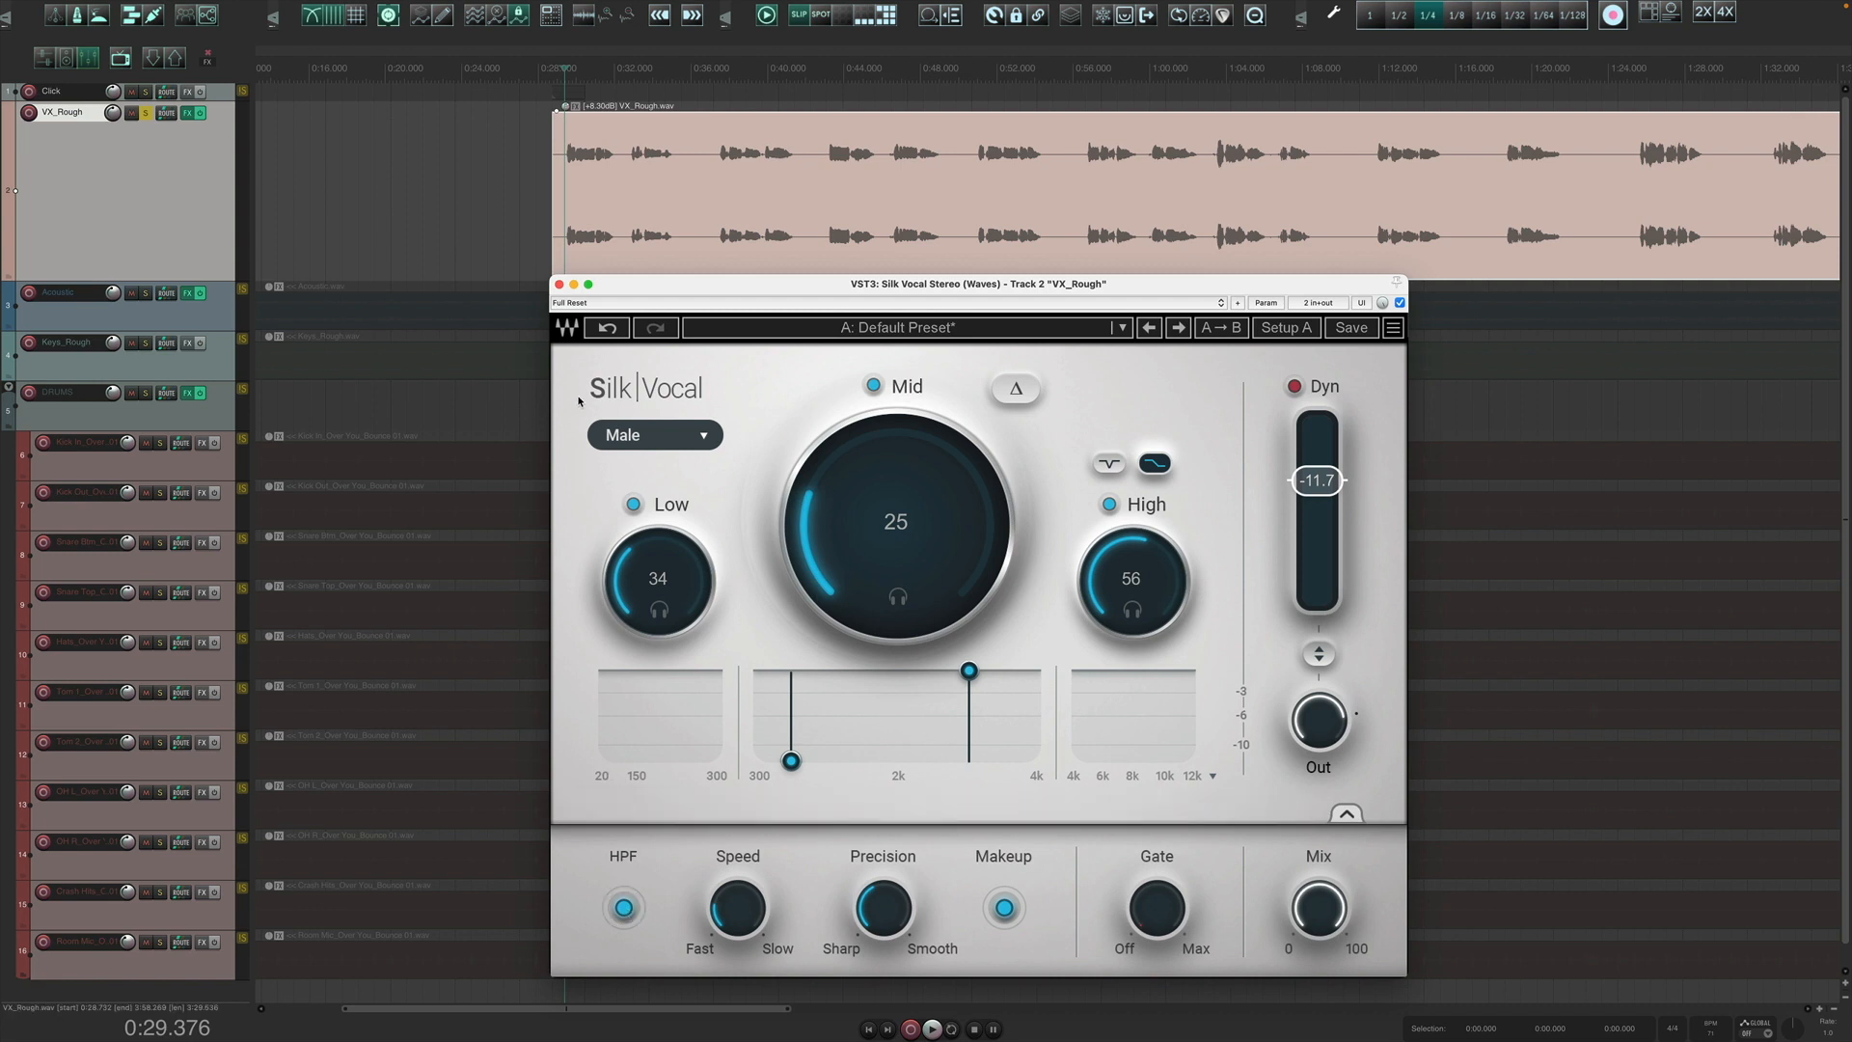
pyautogui.press('space')
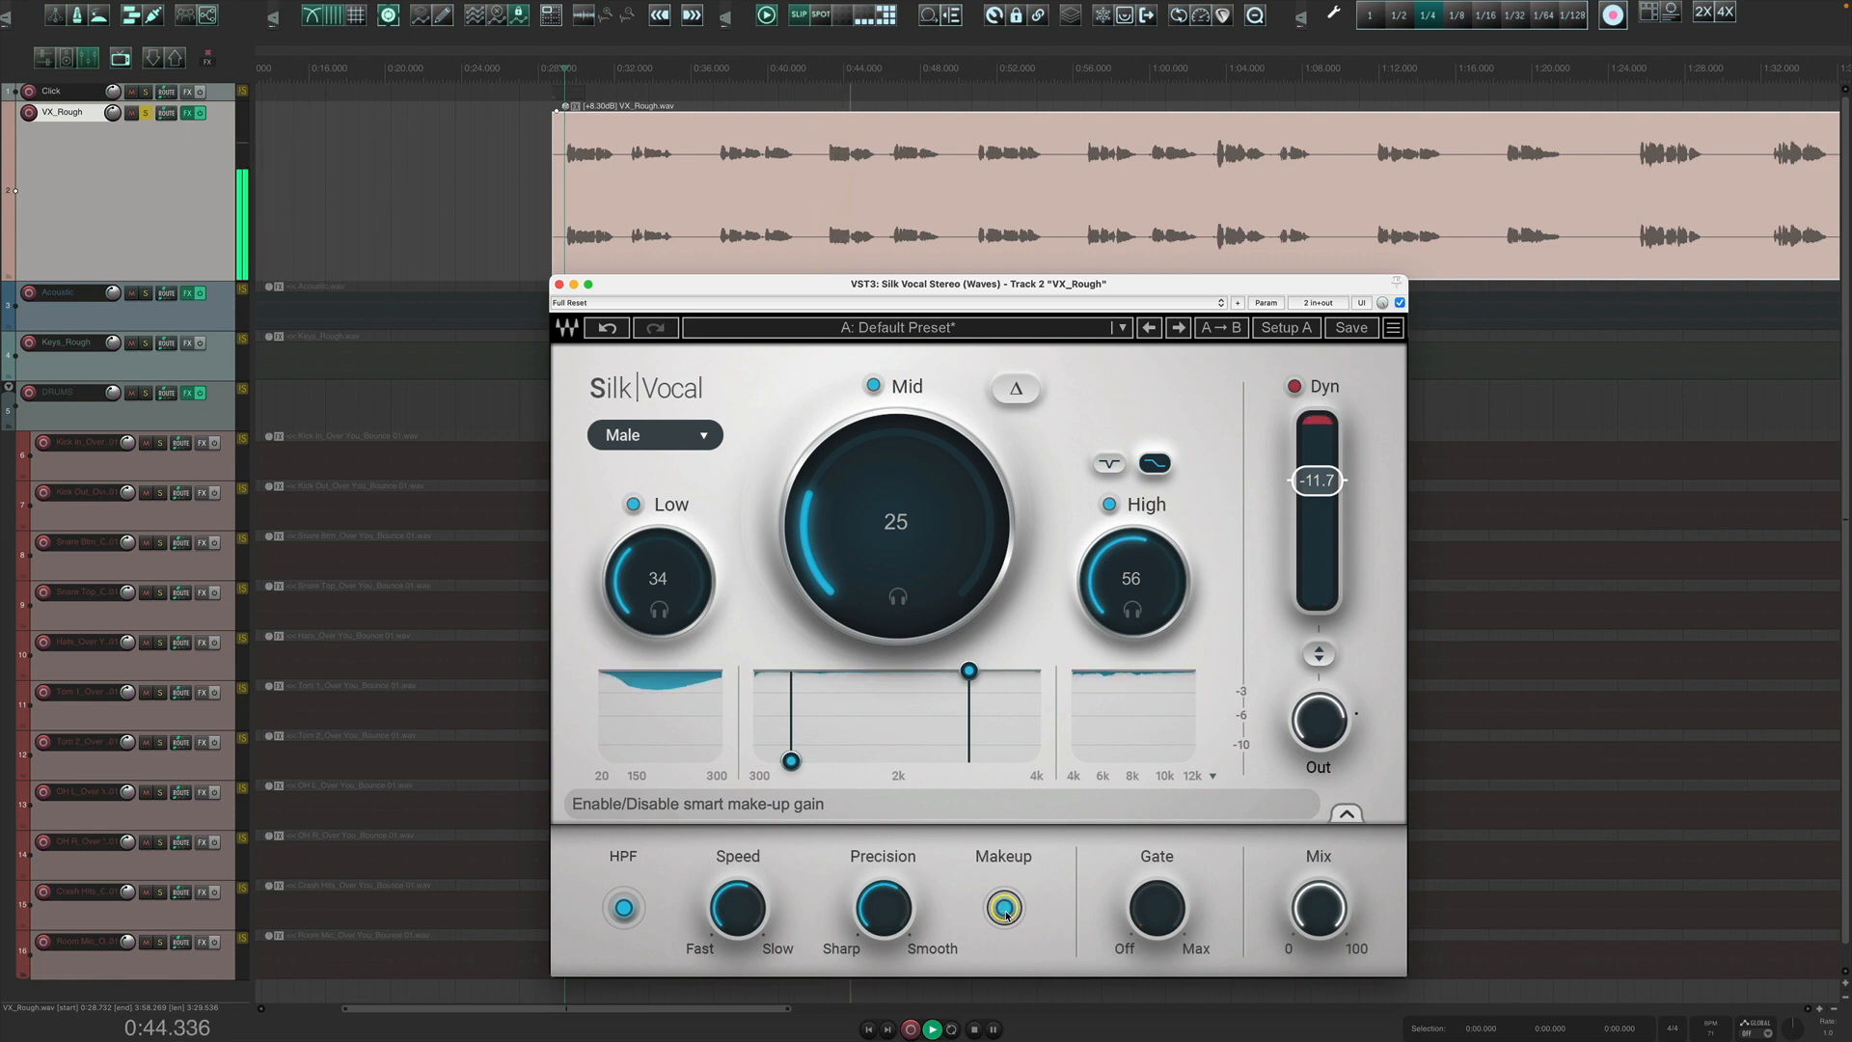
# Raise the Gate partway while listening, and try the Mix at 50.7% before returning it to fully processed.
pyautogui.moveTo(1158, 910); pyautogui.dragTo(1157, 813)
pyautogui.moveTo(1157, 888); pyautogui.dragTo(1157, 901)
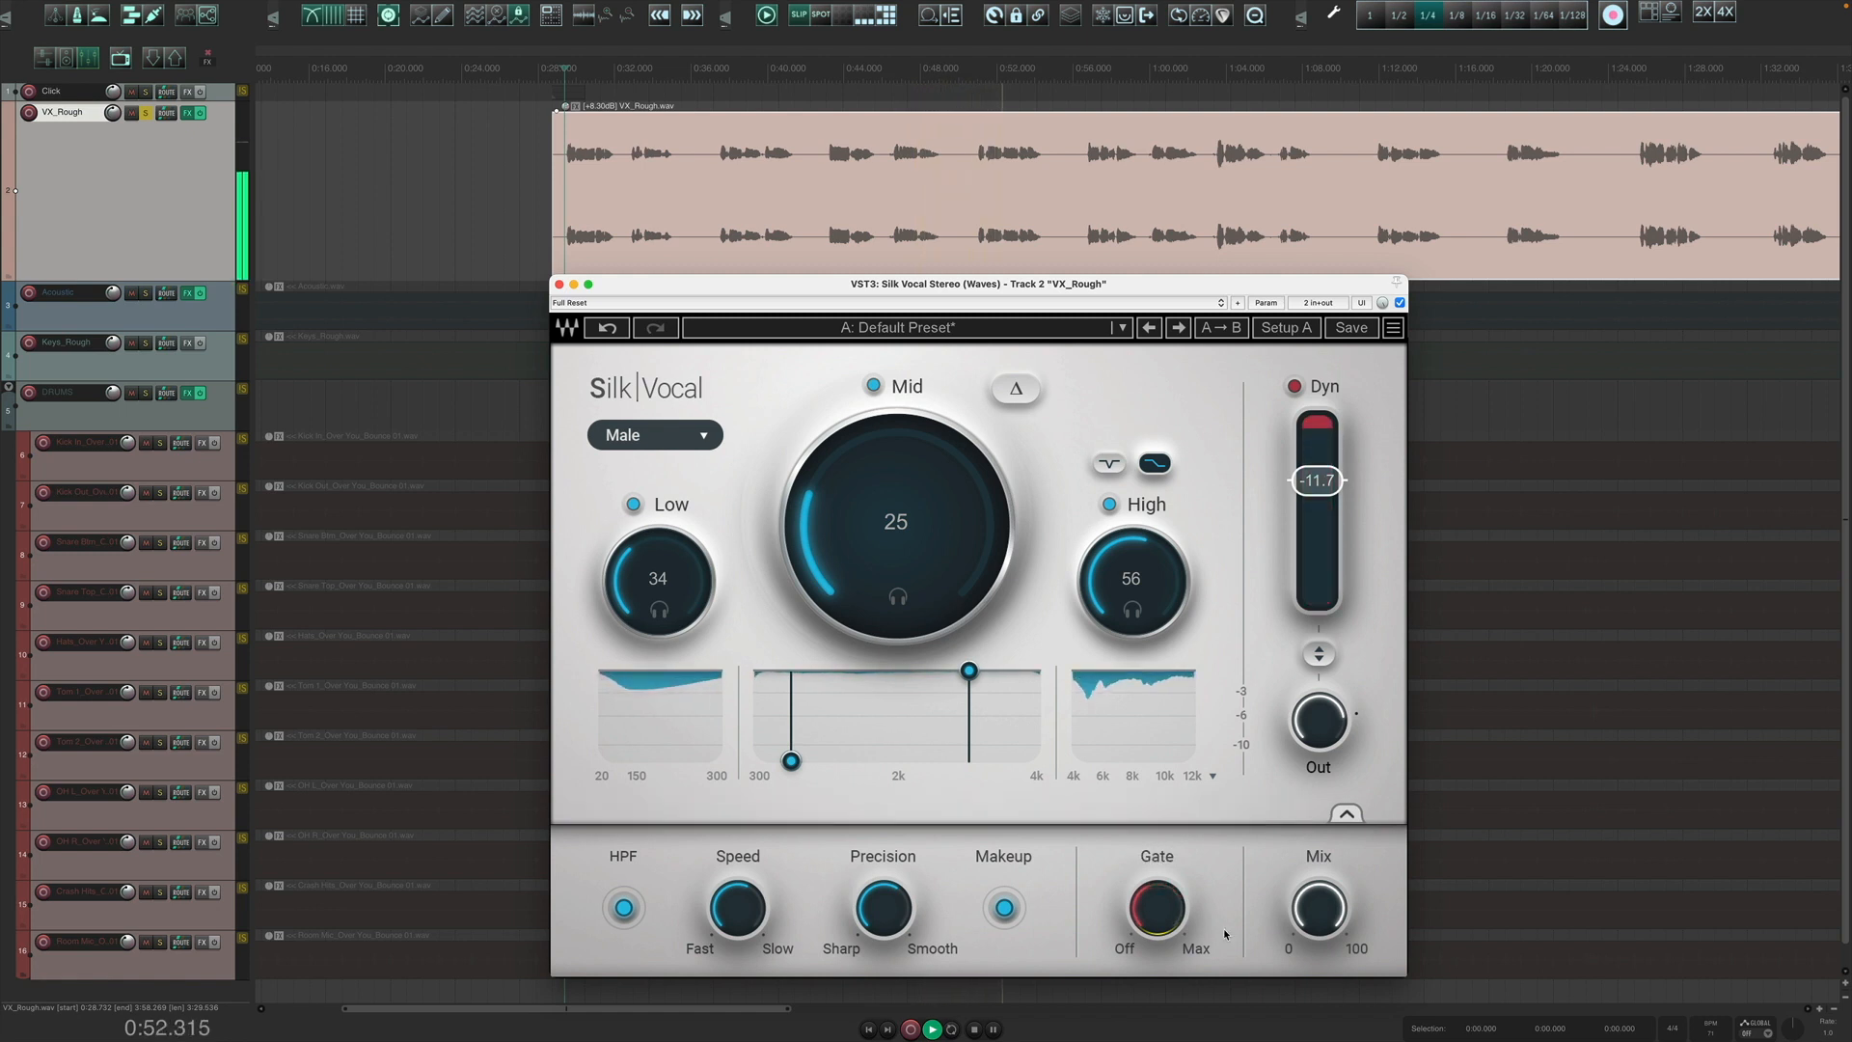
pyautogui.moveTo(1318, 906)
pyautogui.mouseDown()
pyautogui.moveTo(1318, 950)
pyautogui.moveTo(1319, 911)
pyautogui.mouseUp()
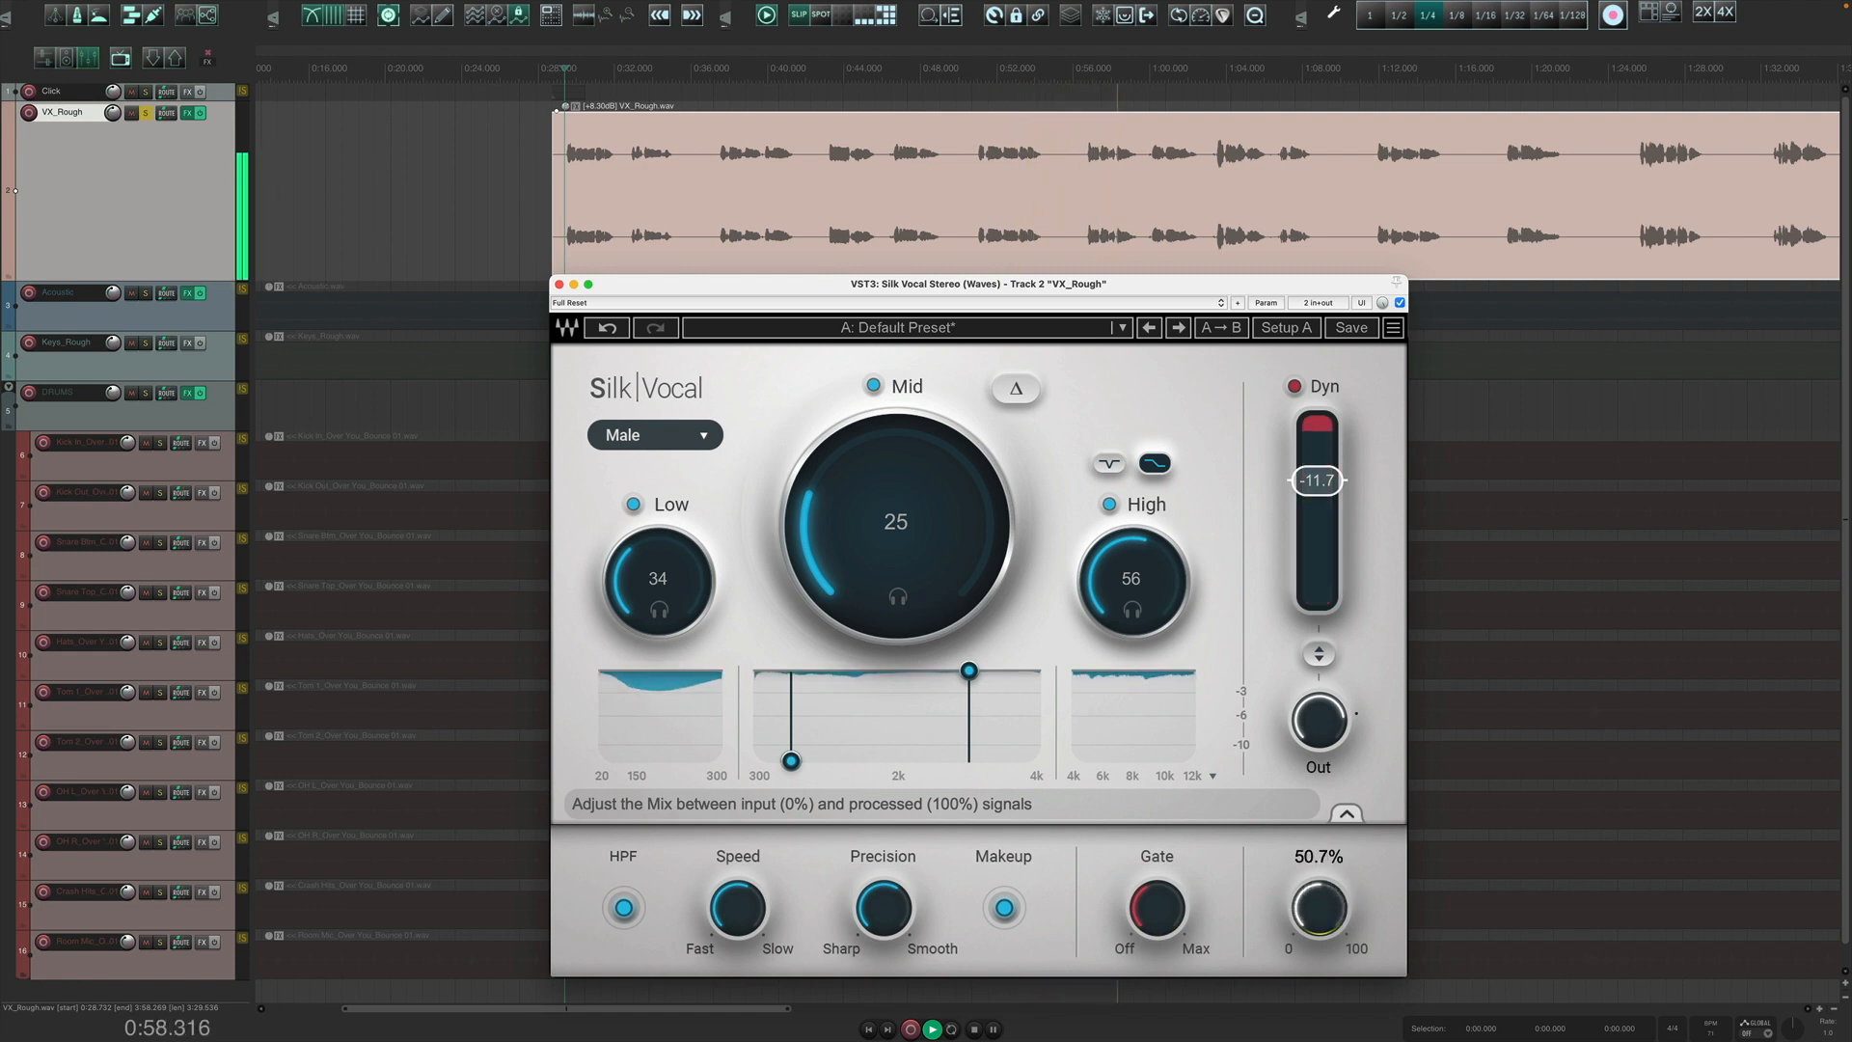
pyautogui.moveTo(1318, 908); pyautogui.dragTo(1318, 878)
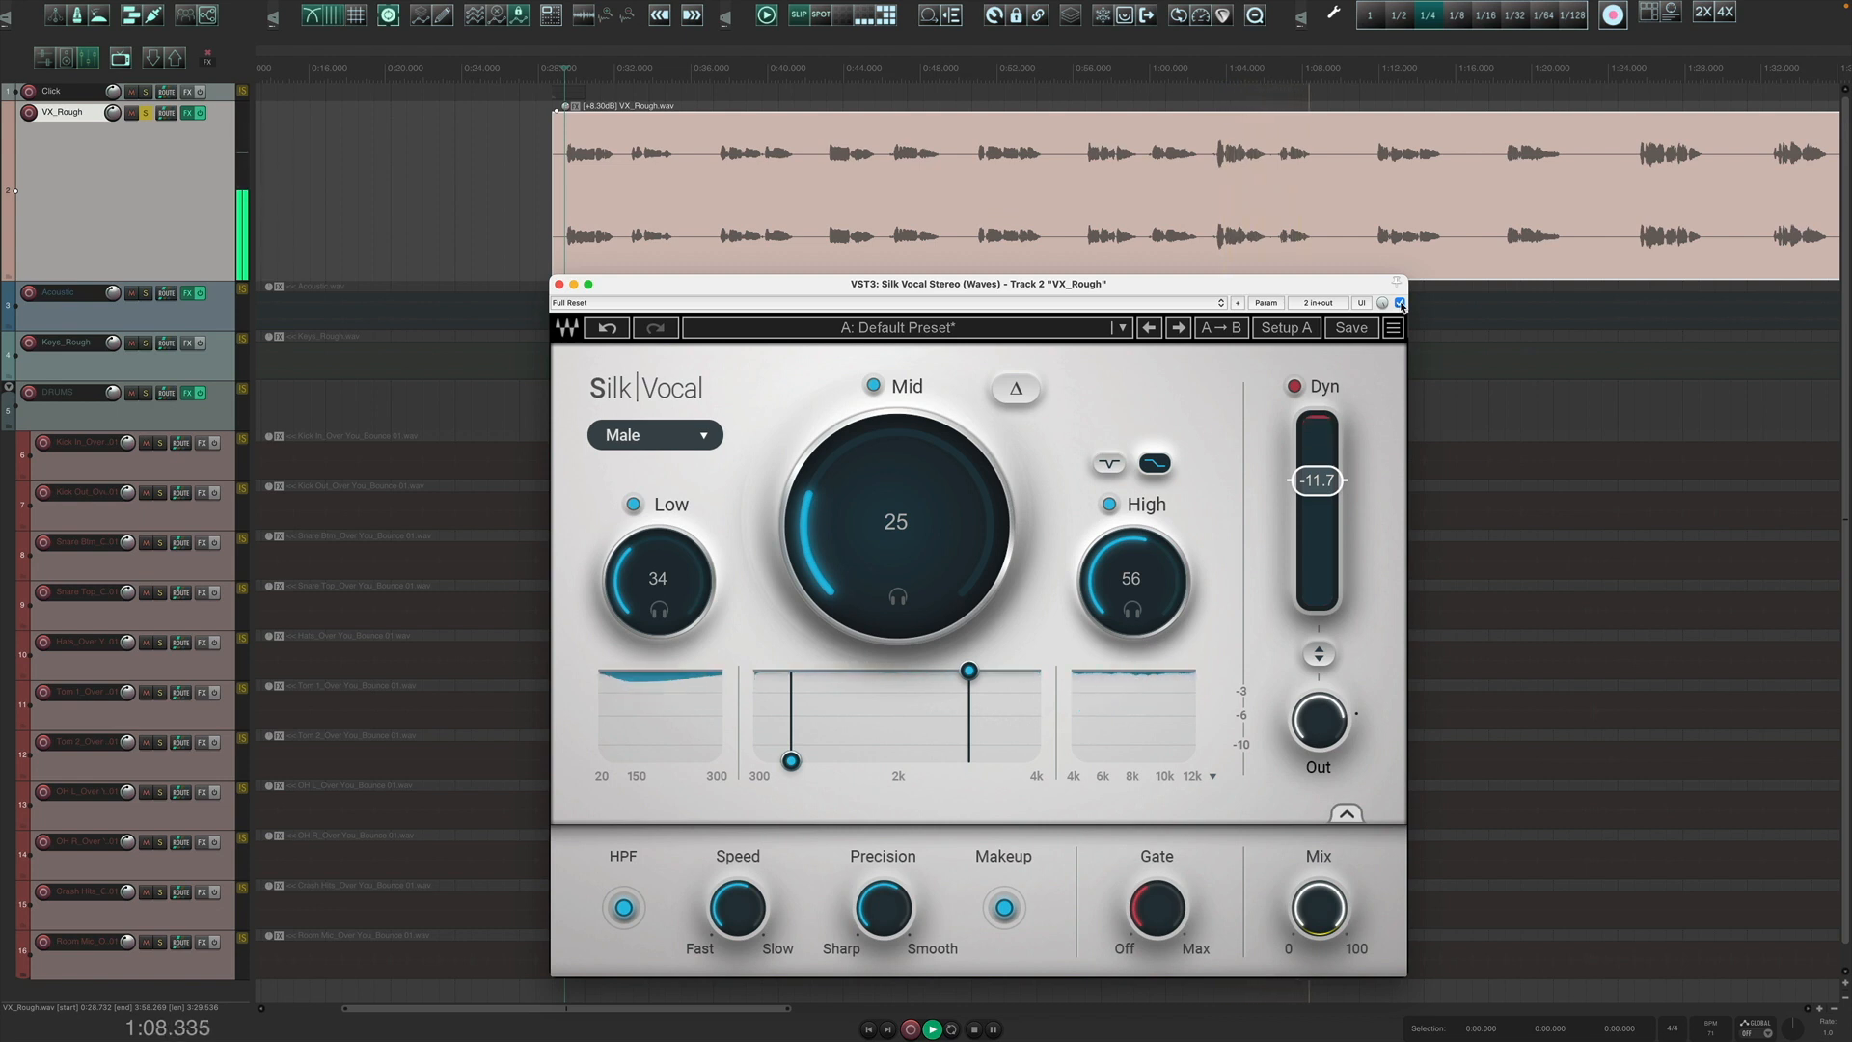
# Replay the soloed vocal from the start with the Silk Vocal plugin bypassed and then enabled to compare.
pyautogui.press('space')
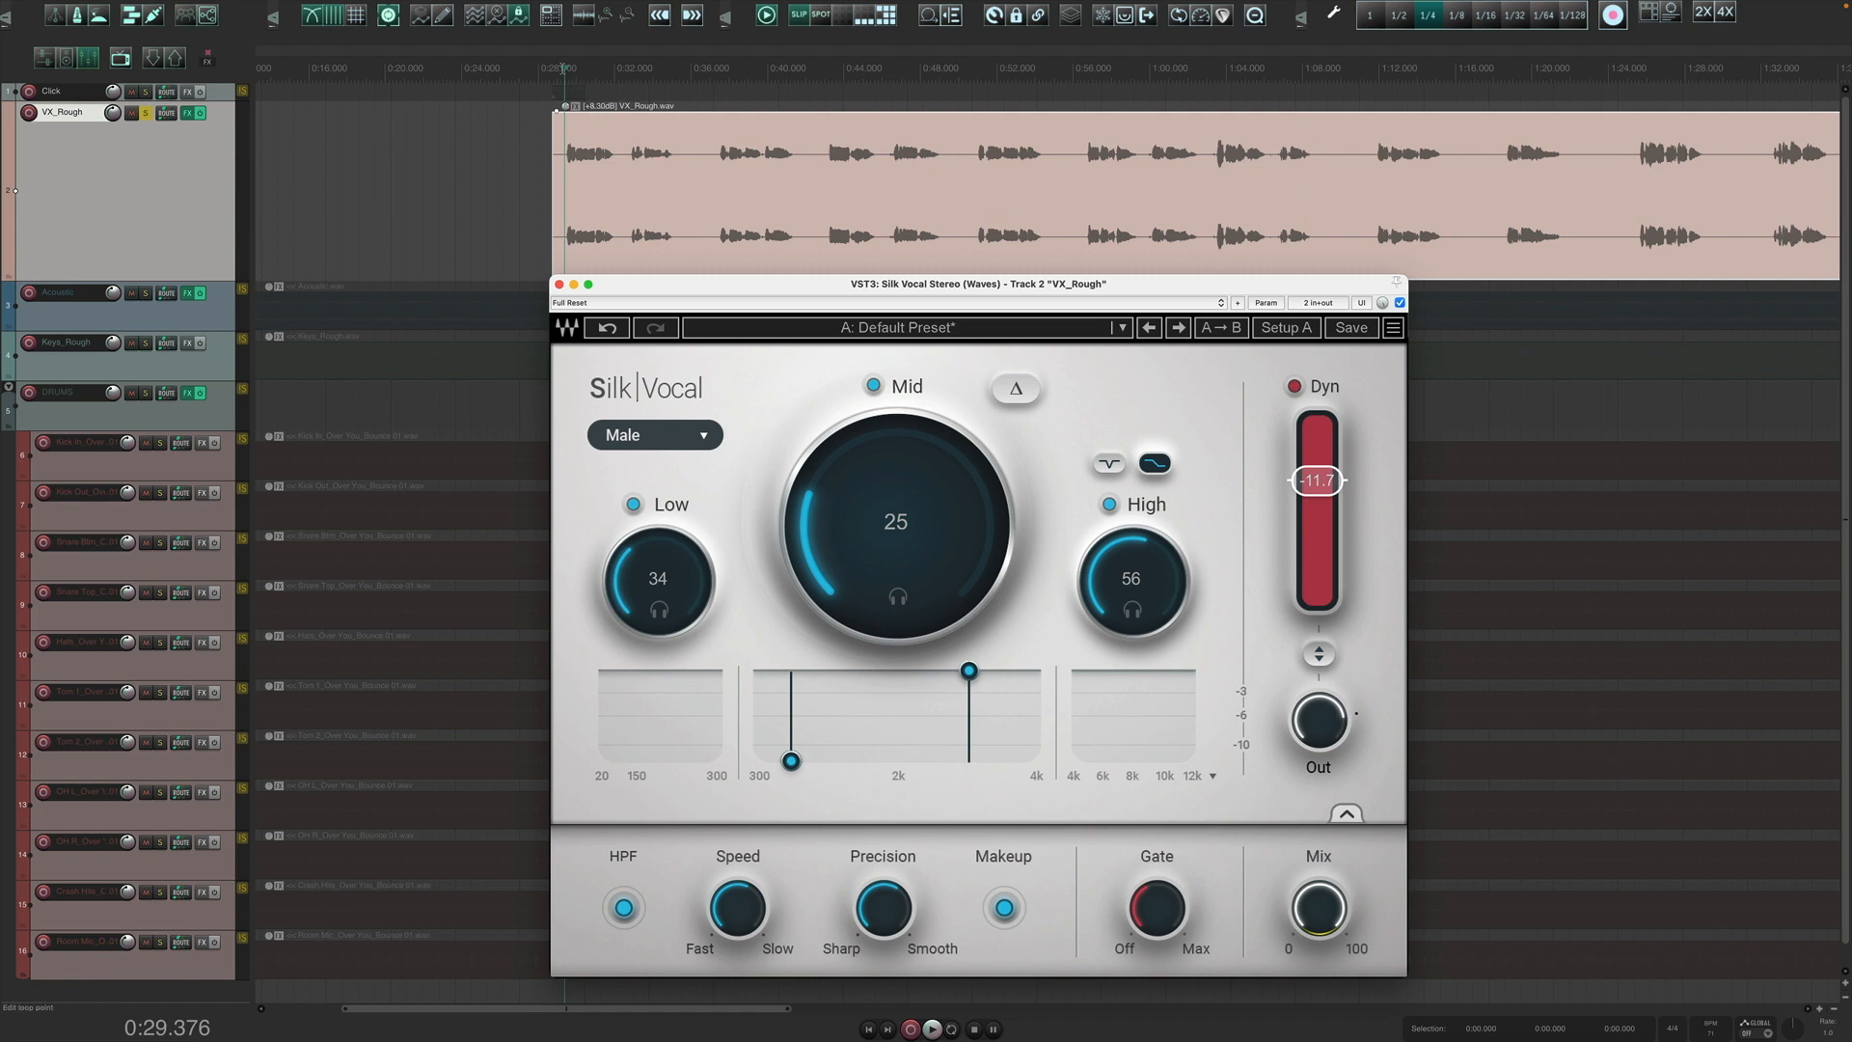
pyautogui.click(1399, 303)
pyautogui.press('space')
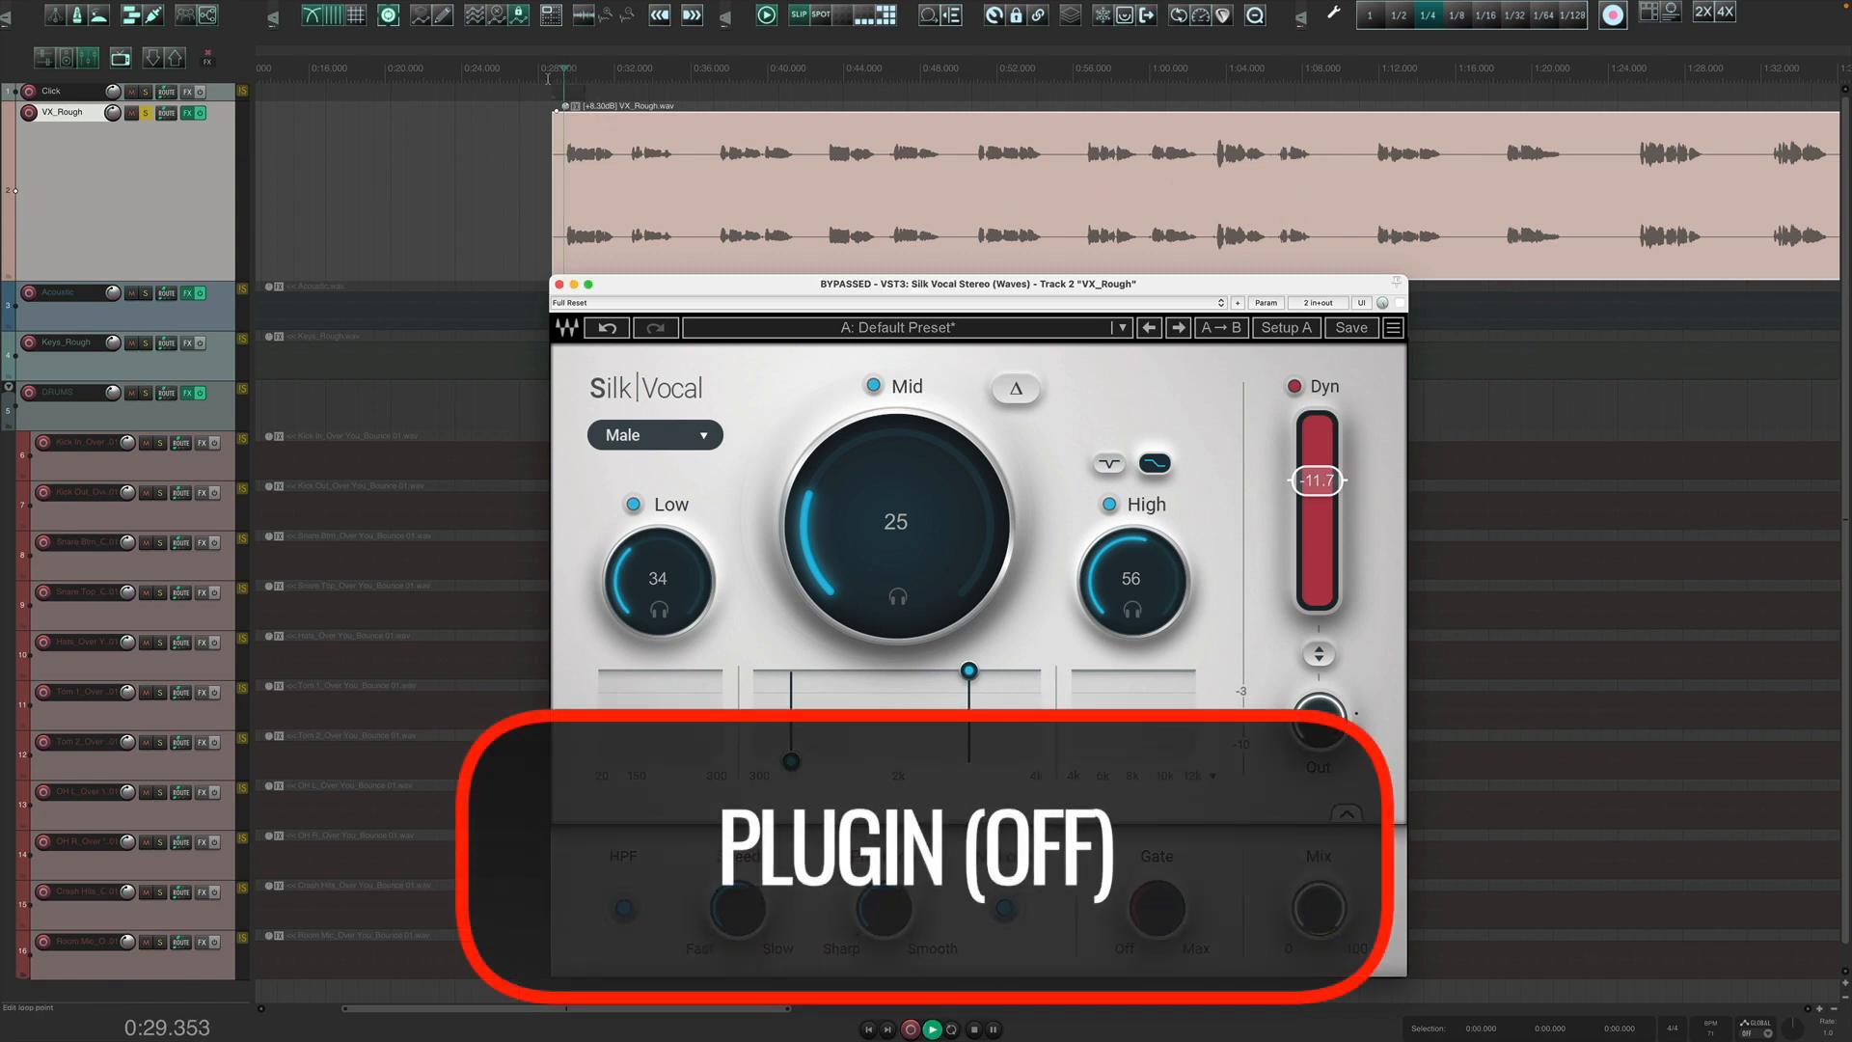
pyautogui.click(1399, 303)
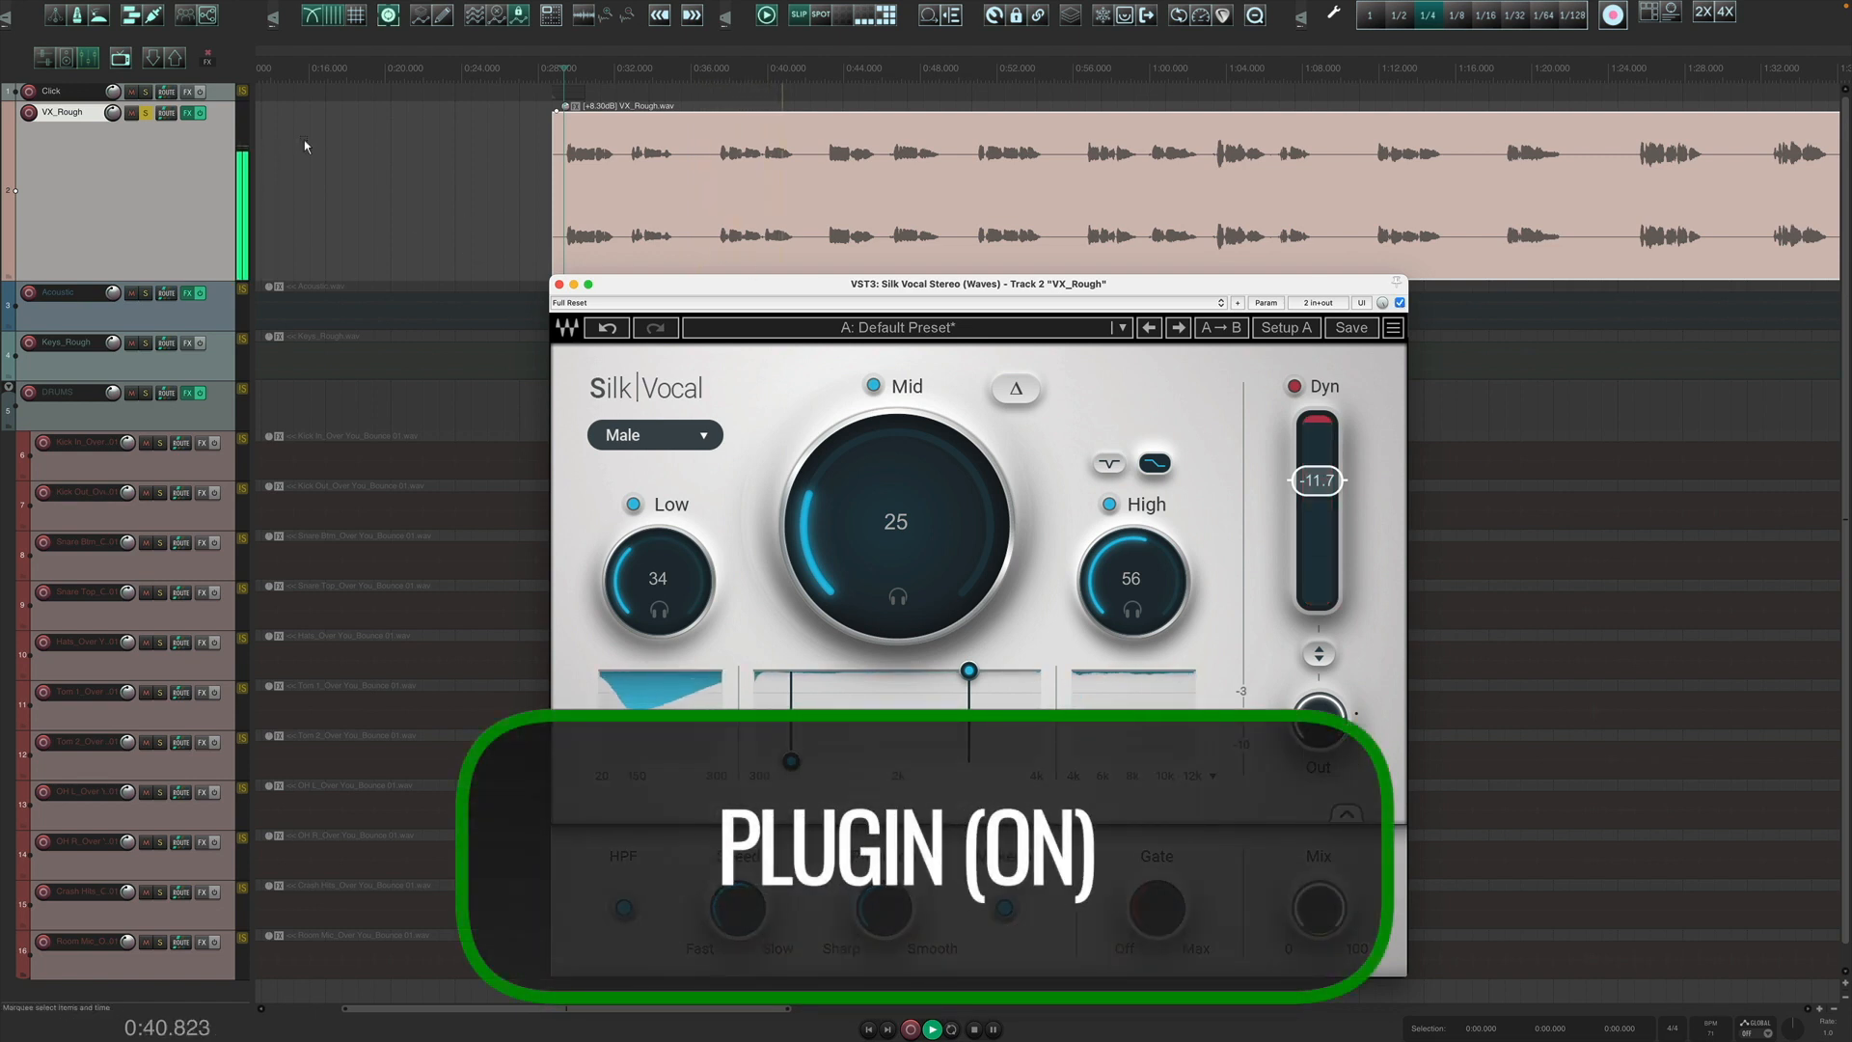
# Unsolo VX_Rough and compare the vocal in the full mix with Silk Vocal repeatedly bypassed and enabled, leaving it enabled and stopping playback.
pyautogui.click(146, 114)
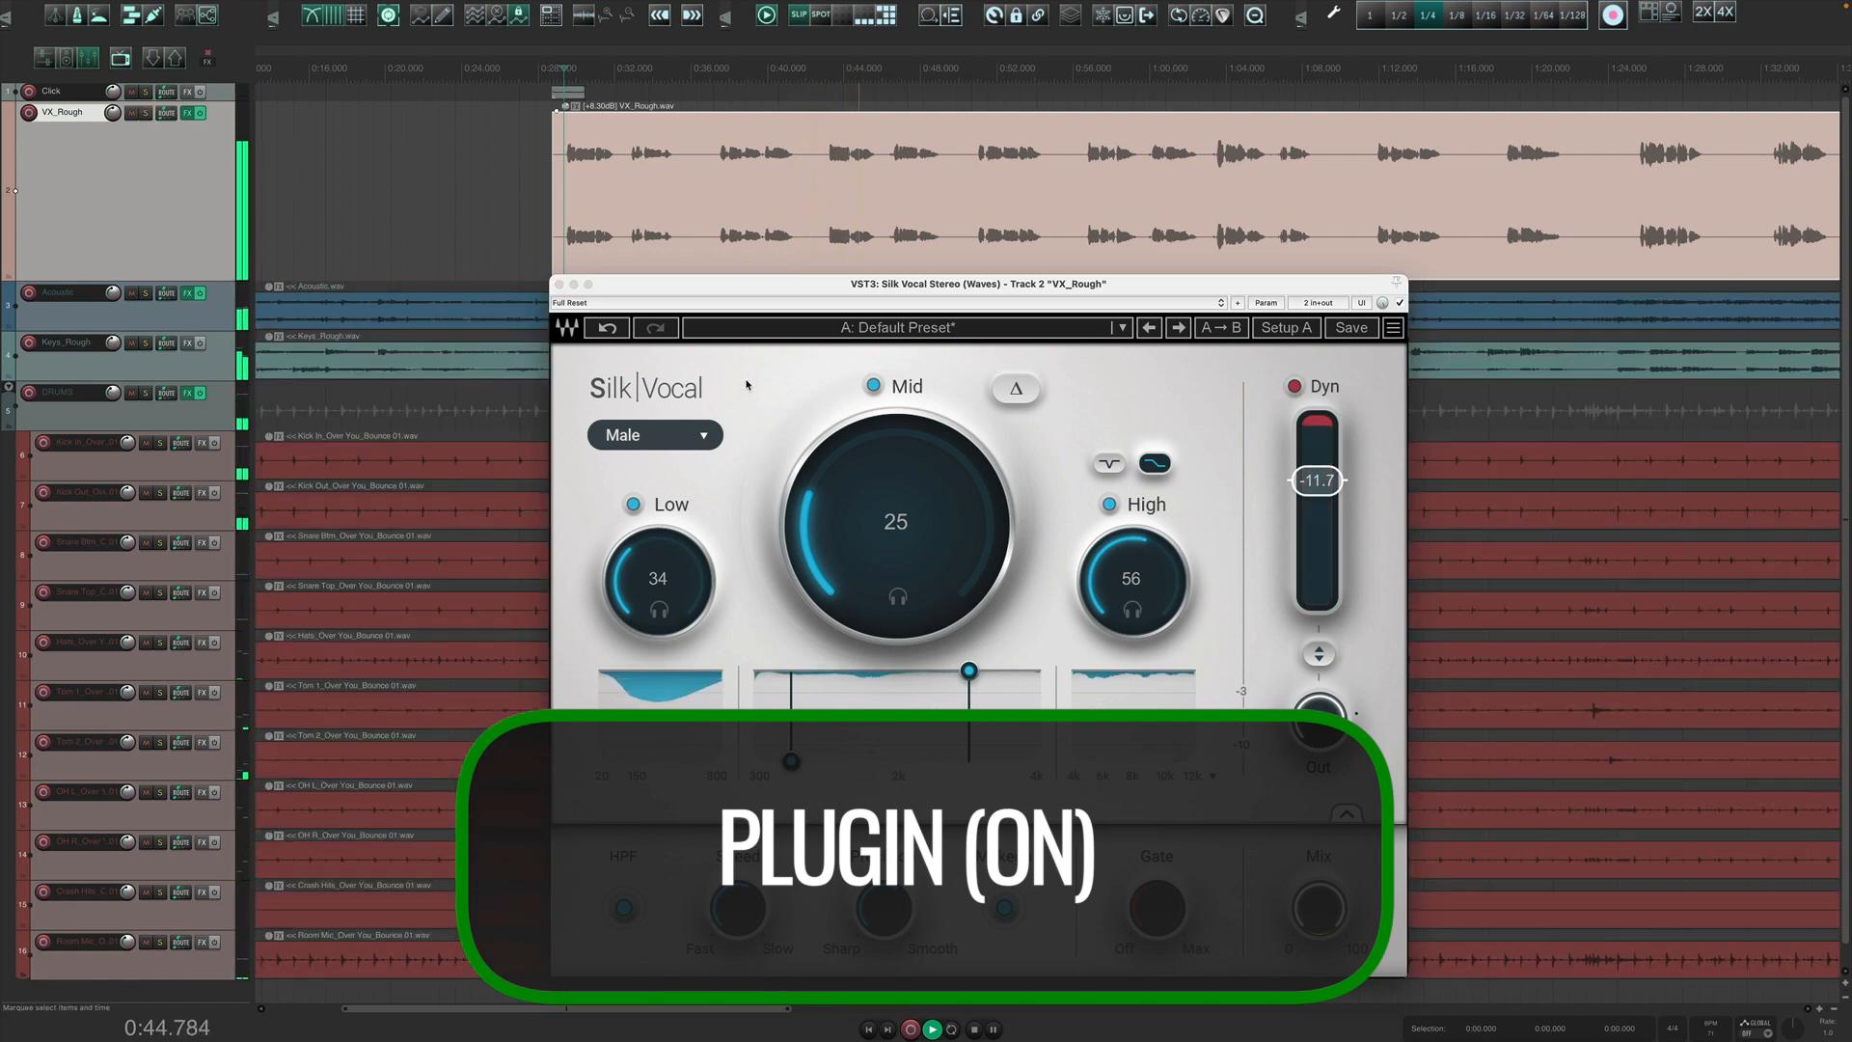
pyautogui.click(1401, 304)
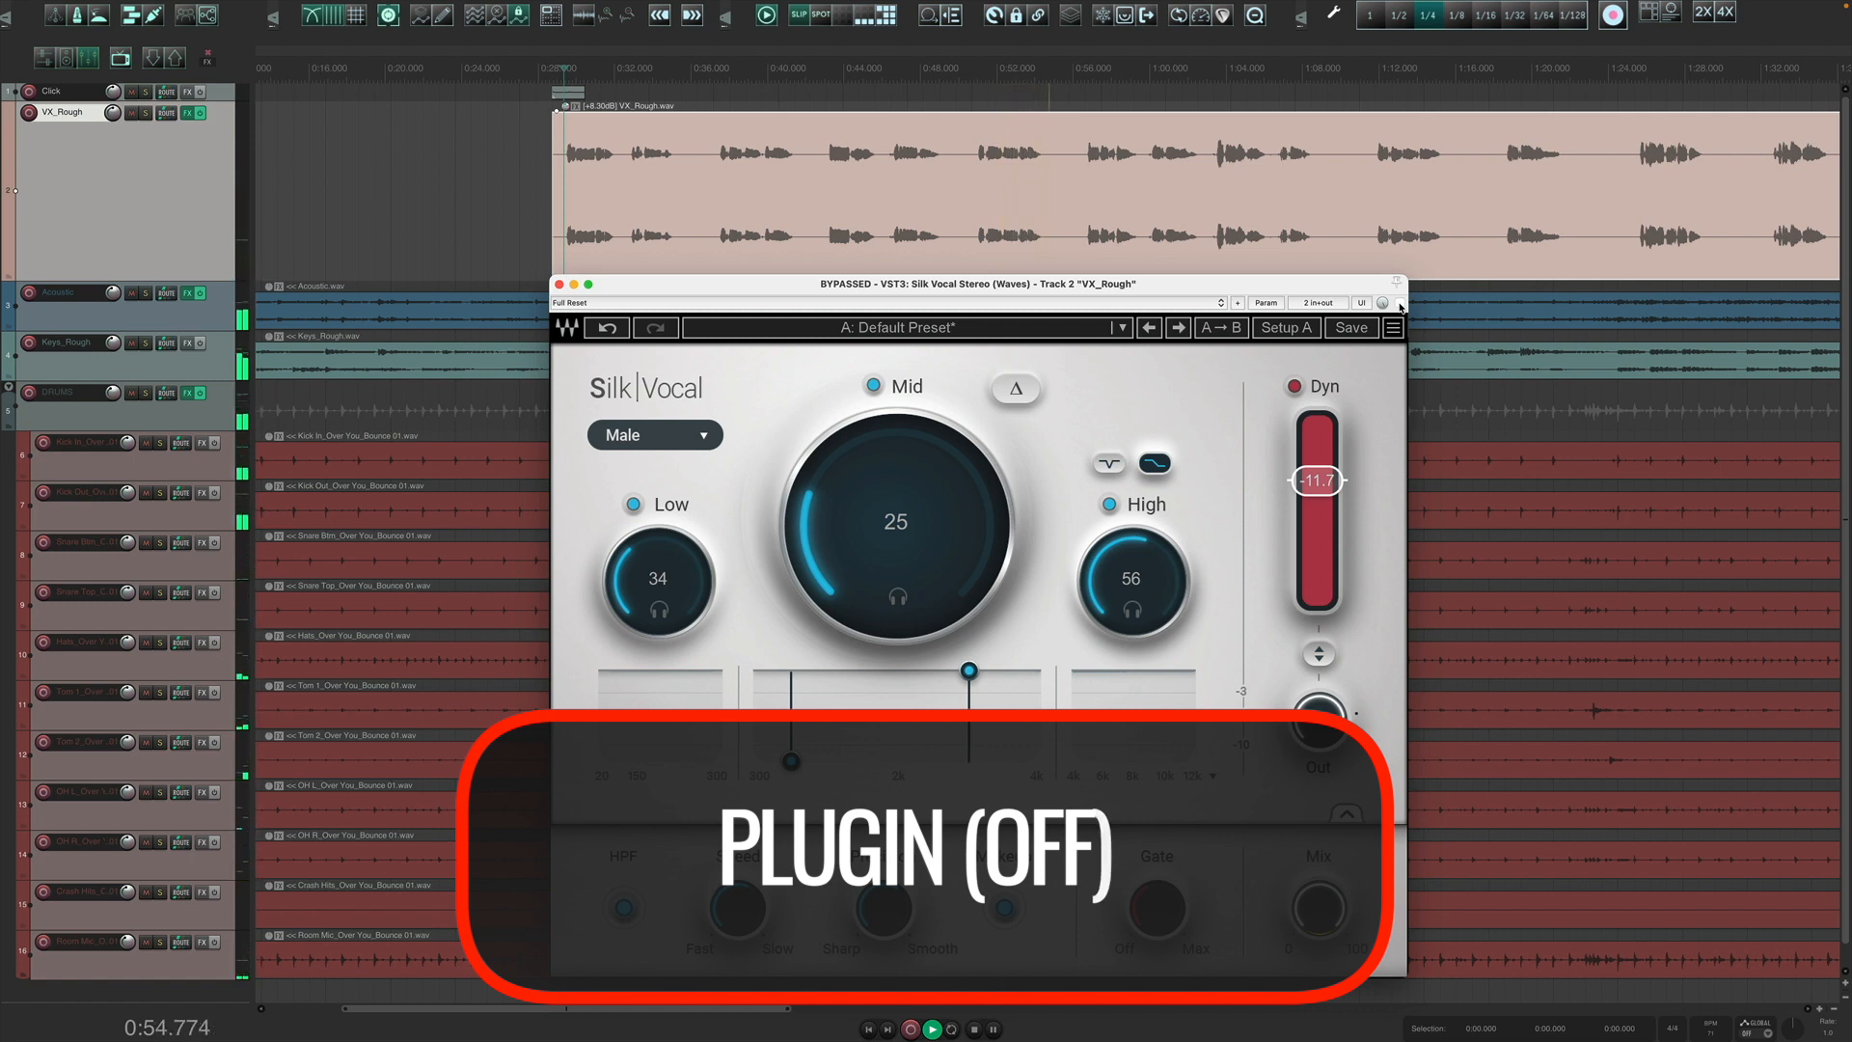
pyautogui.click(1401, 305)
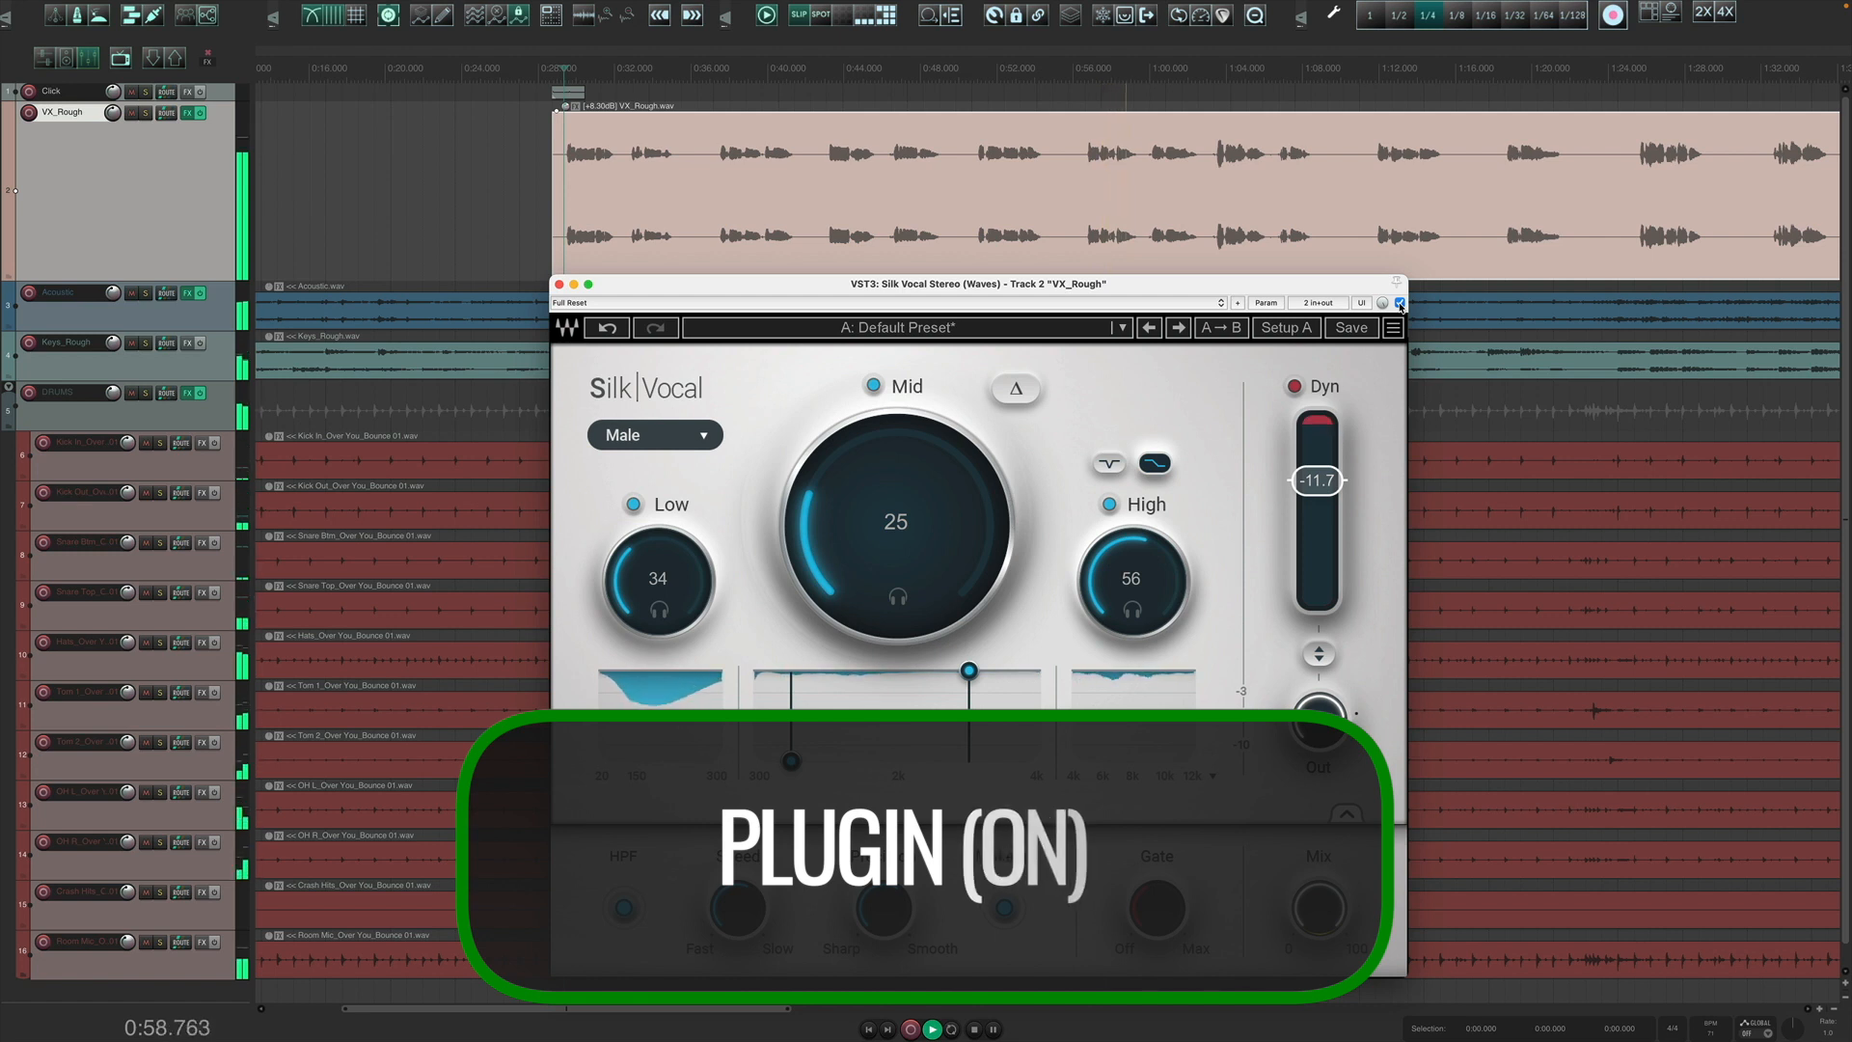
pyautogui.click(1400, 304)
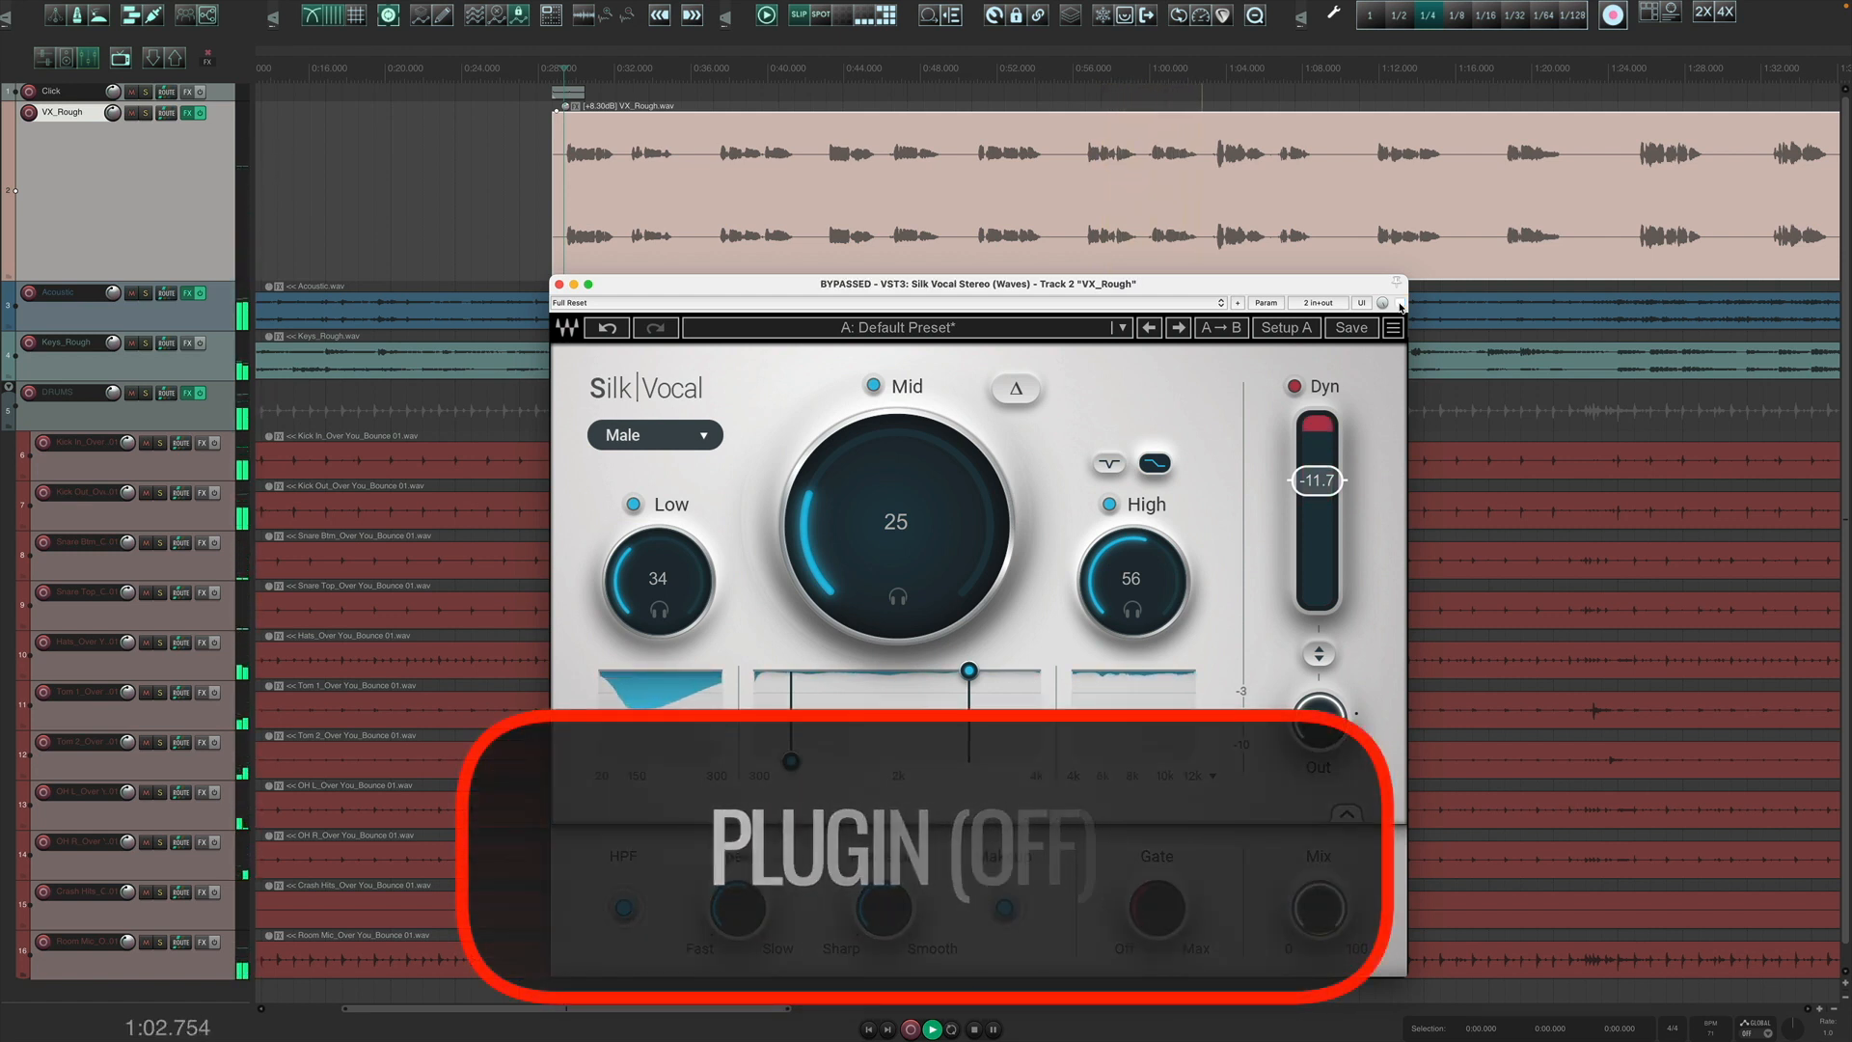
pyautogui.click(1401, 303)
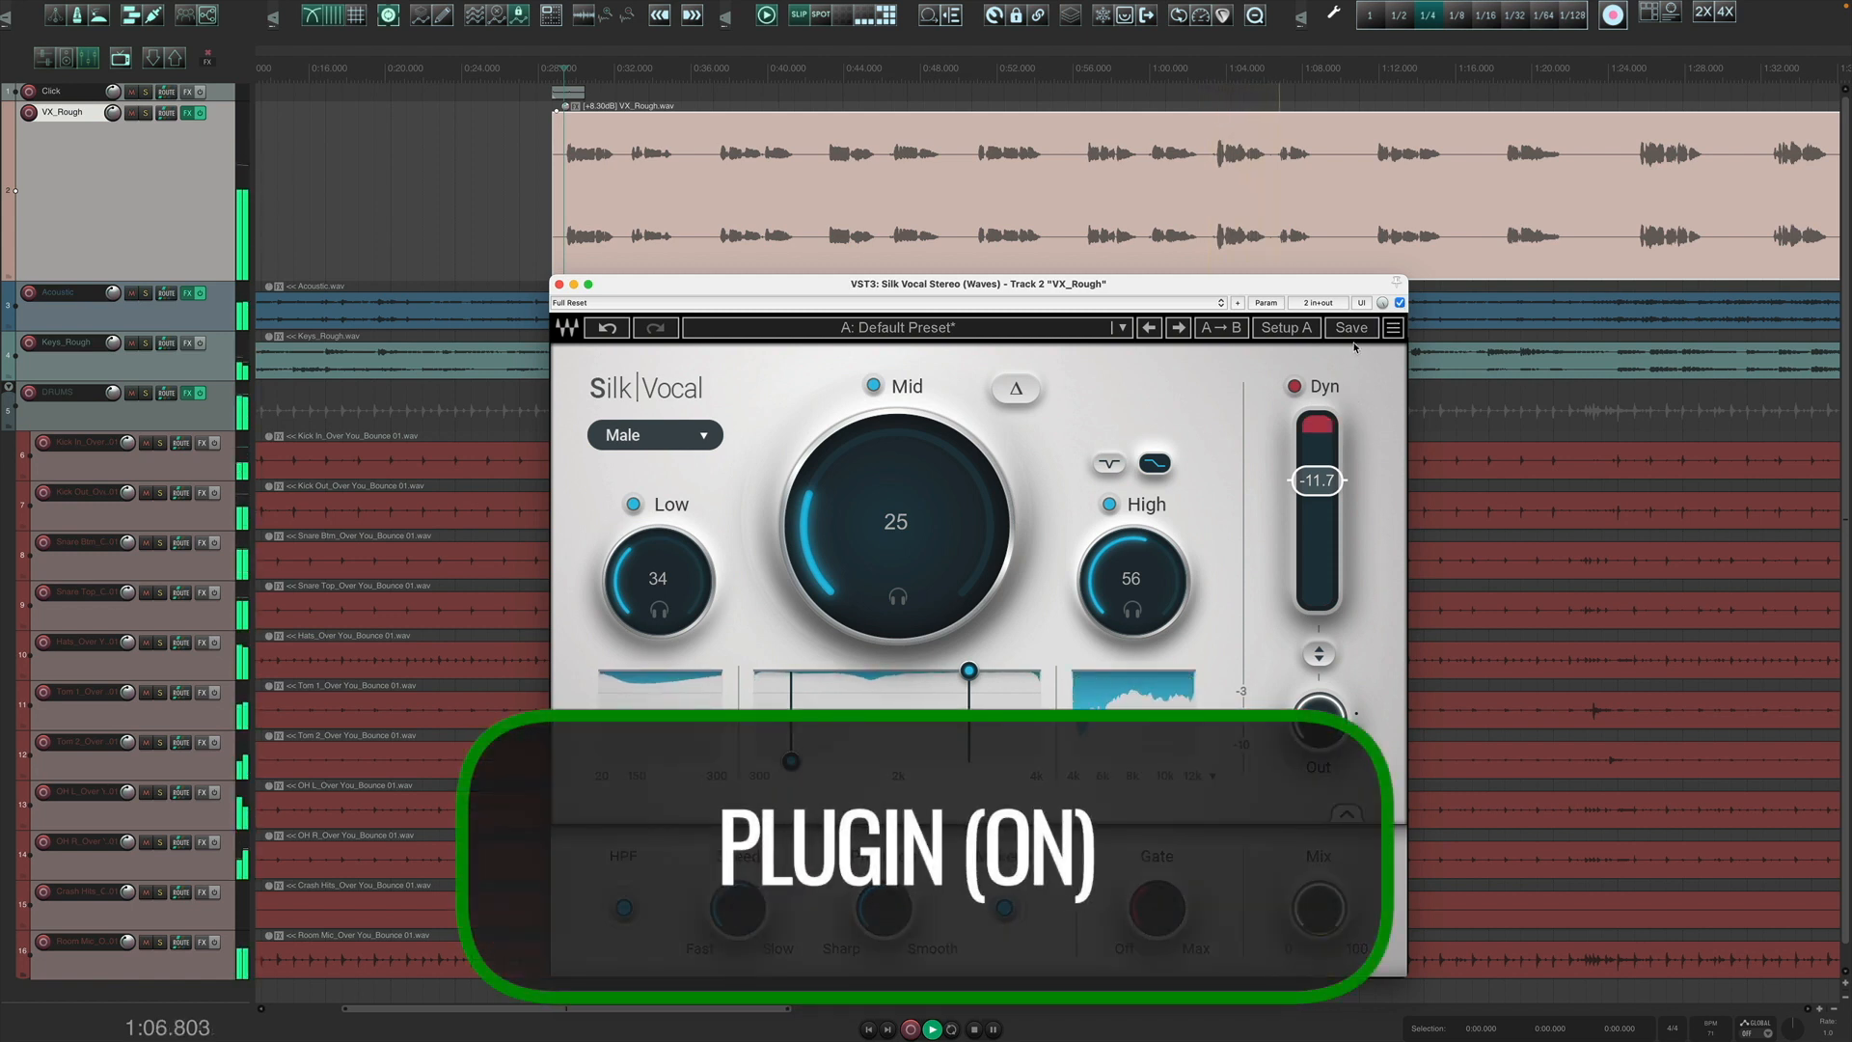
pyautogui.press('space')
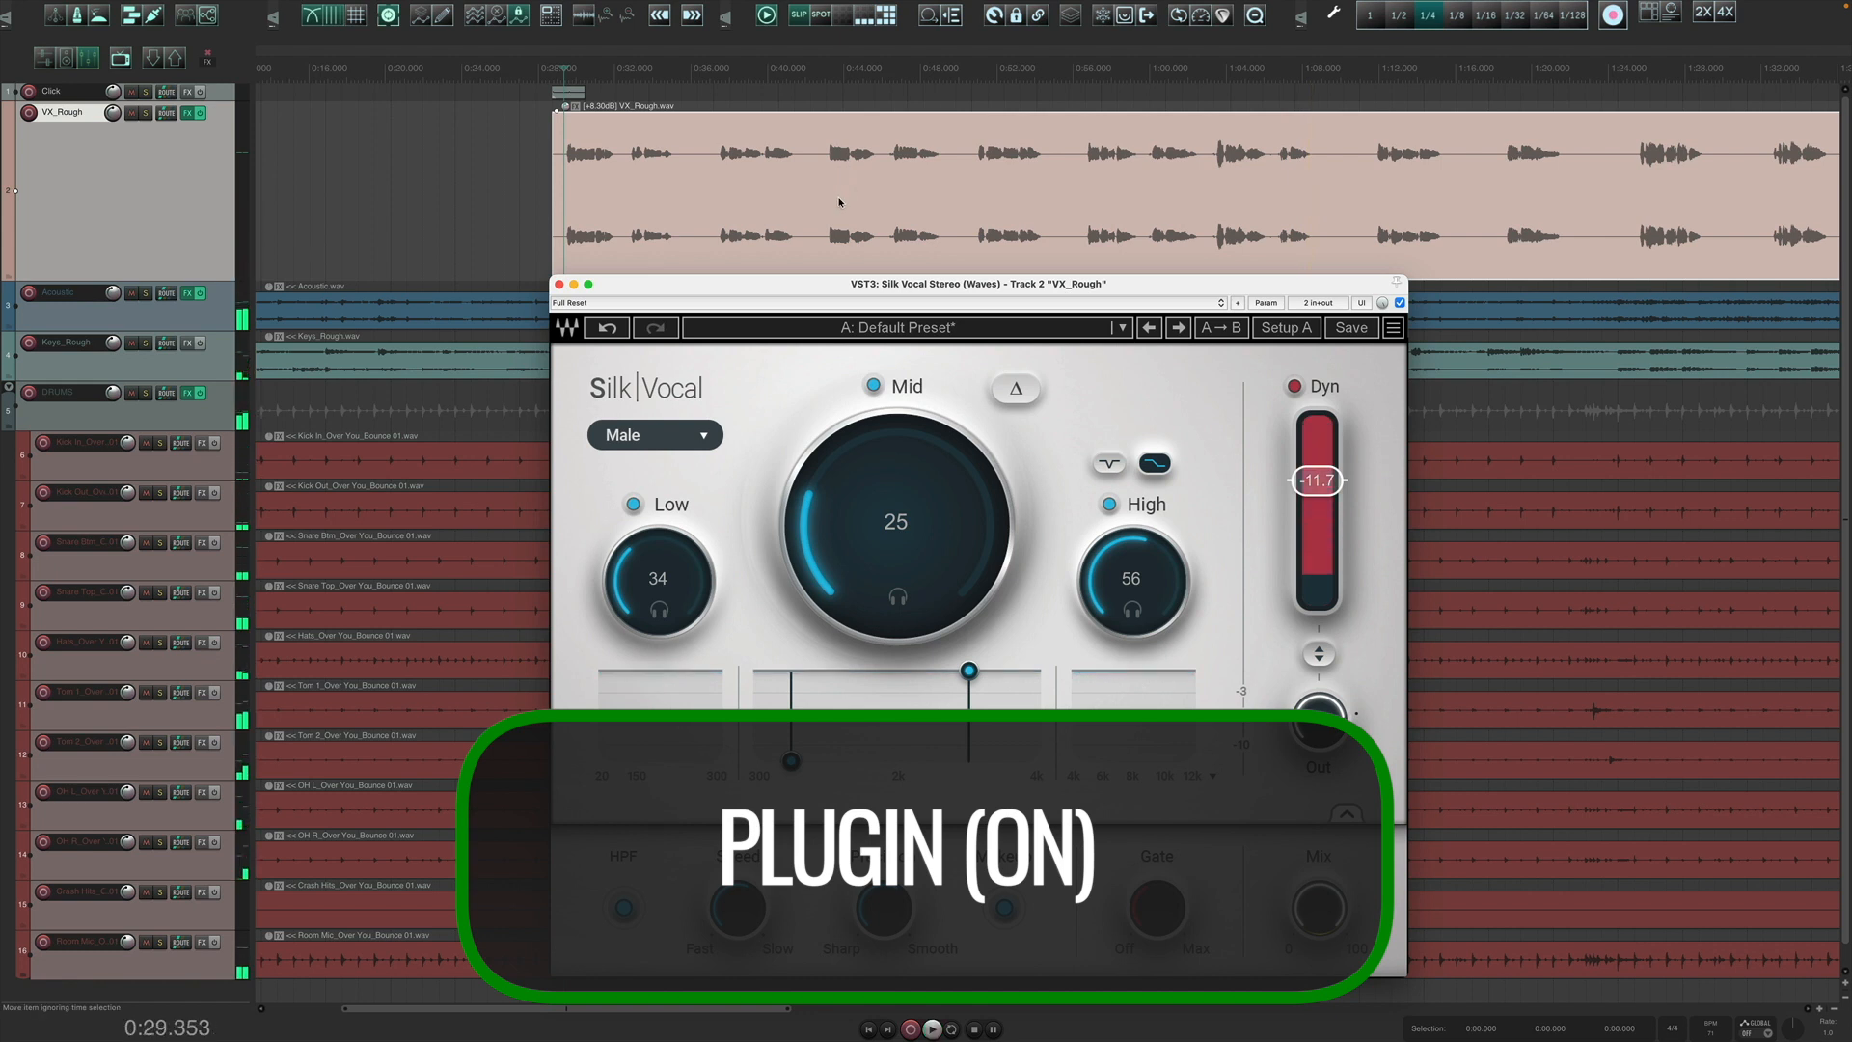